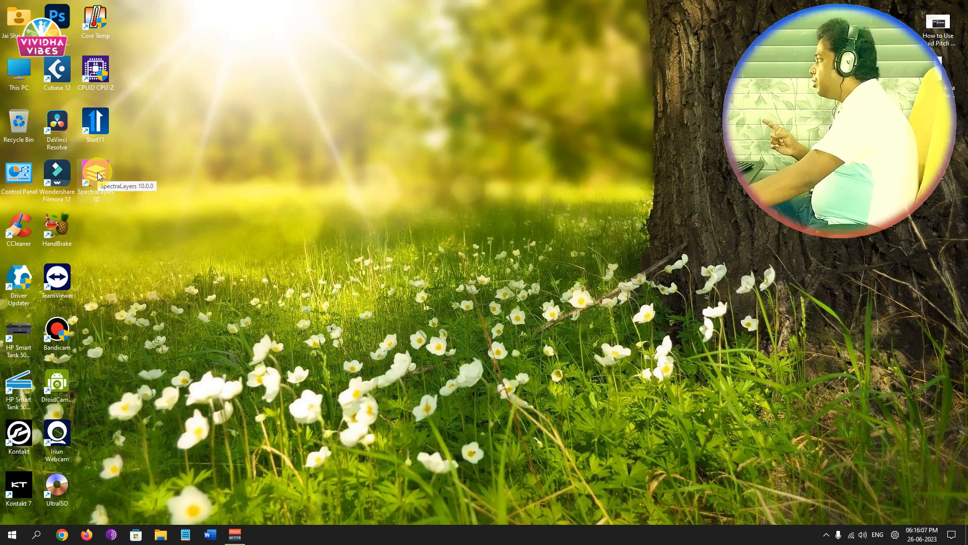
double_click(98, 173)
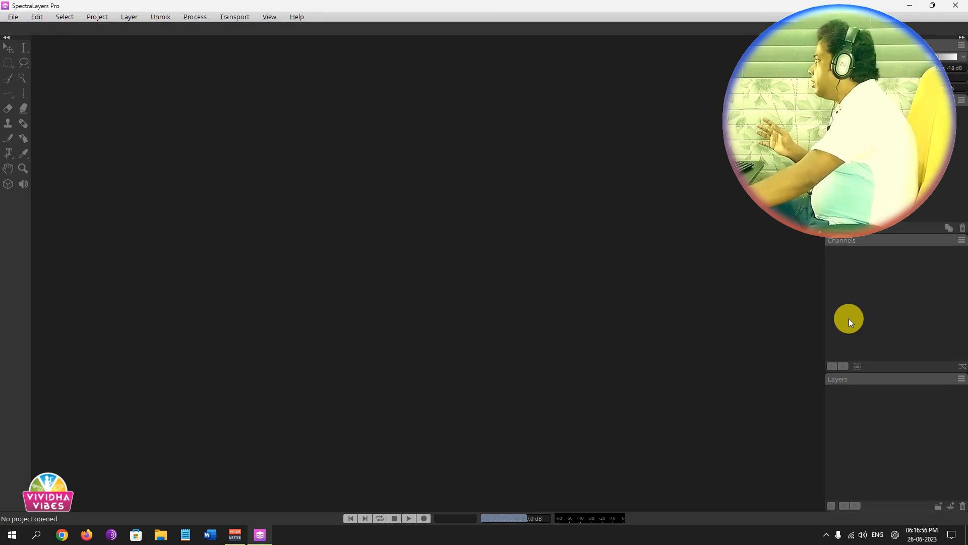
left_click(11, 19)
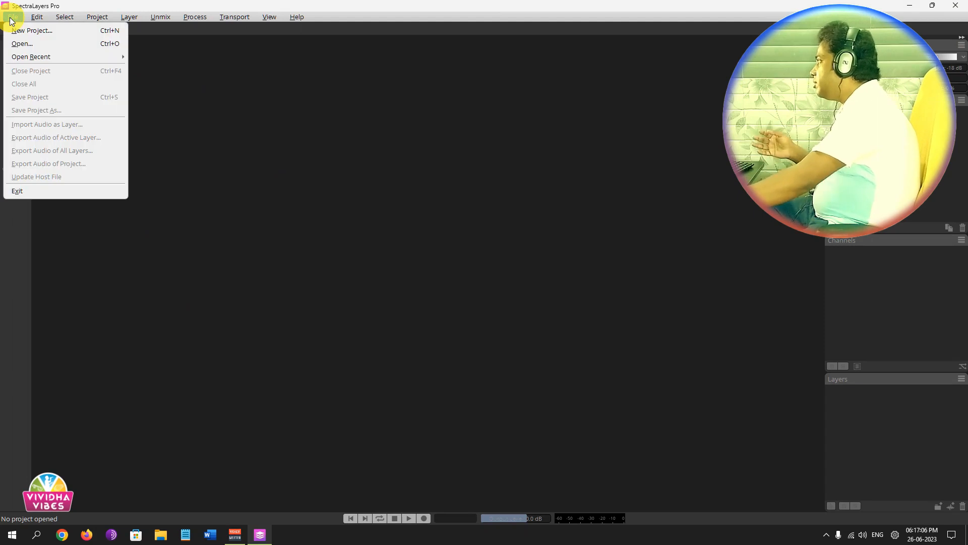
left_click(69, 44)
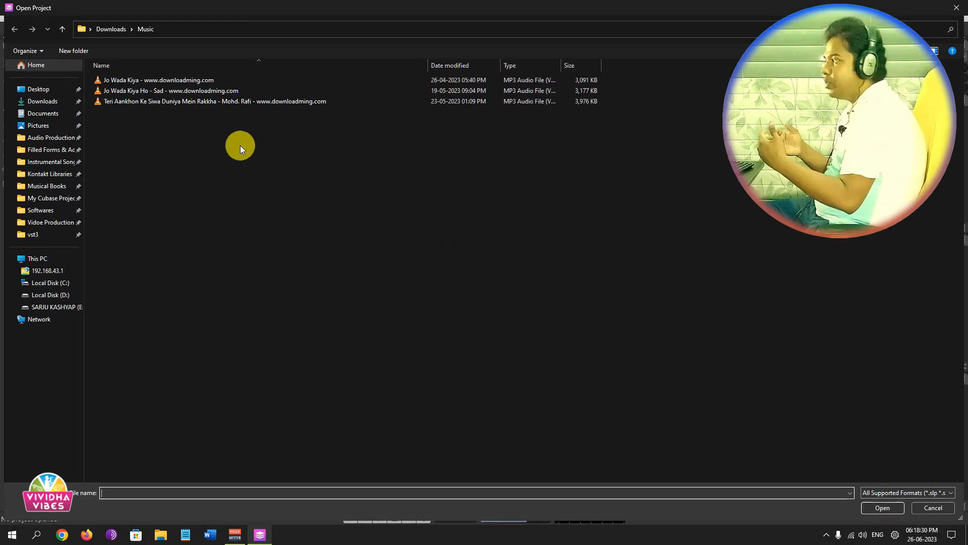
left_click(223, 82)
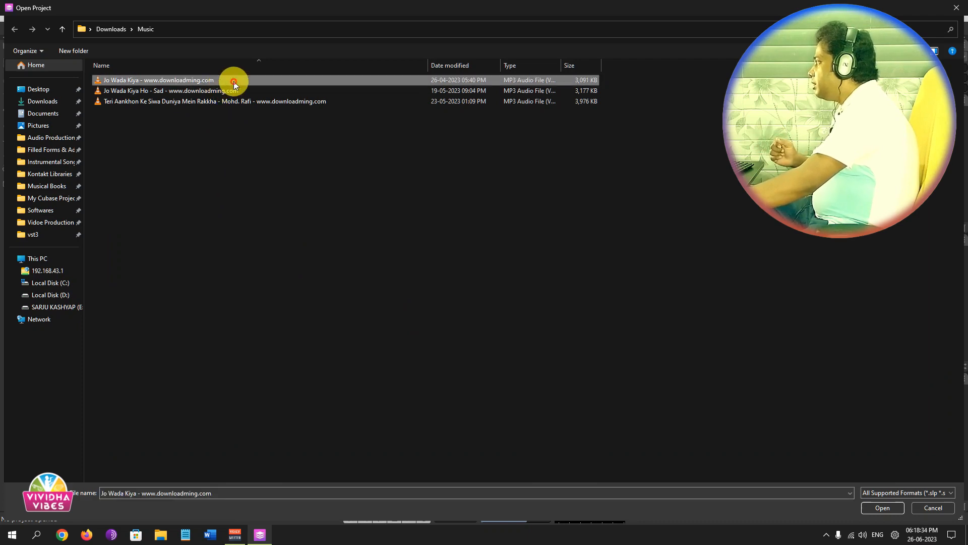
double_click(234, 81)
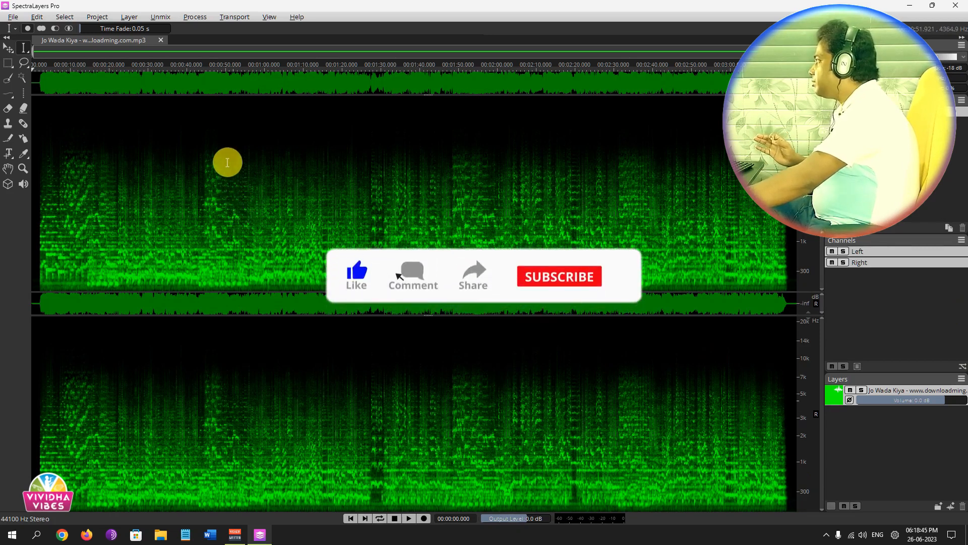
Start a Song unmix of the opened track and include Drums and Piano among the stems to extract.
left_click(159, 17)
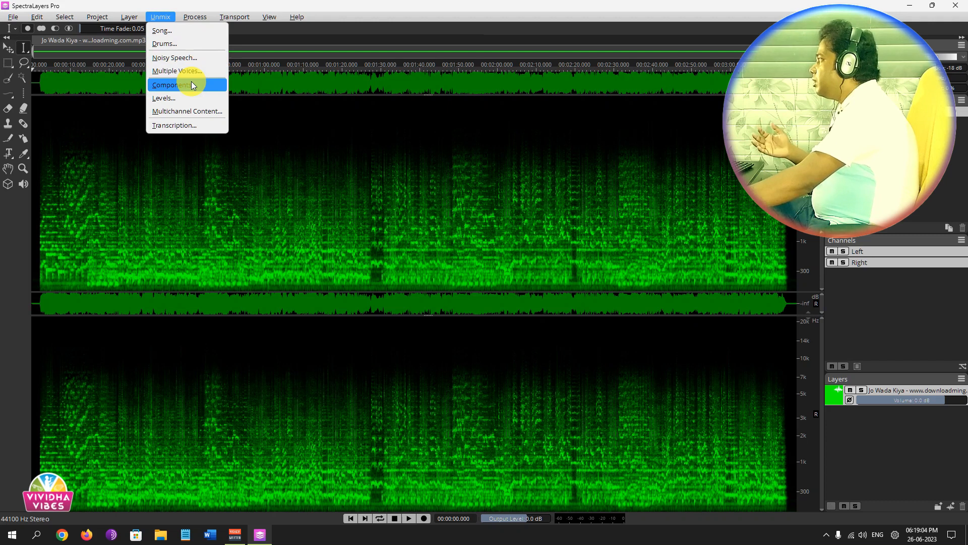
left_click(182, 32)
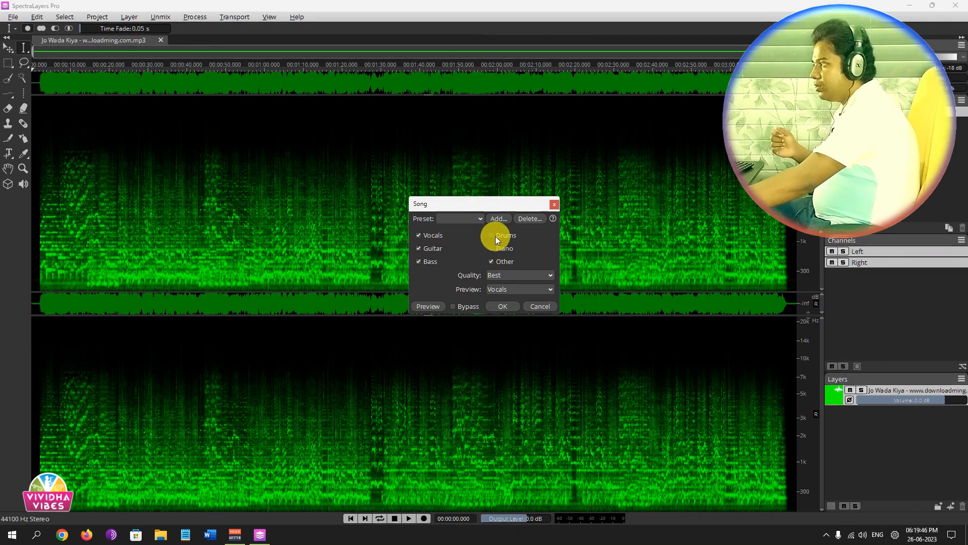
left_click(493, 235)
left_click(491, 248)
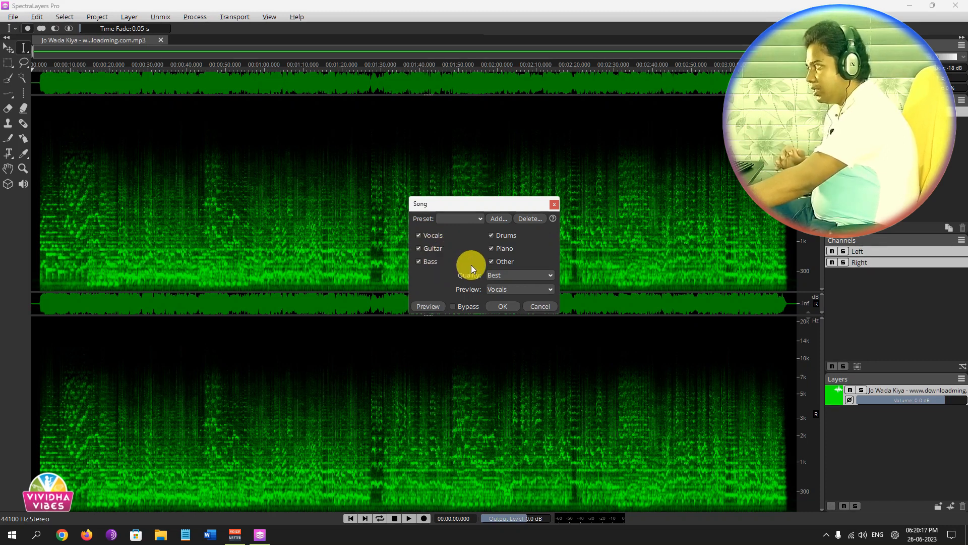
Unmix the song using the High Quality preset with Best quality, keeping Vocals as the preview stem.
left_click(479, 219)
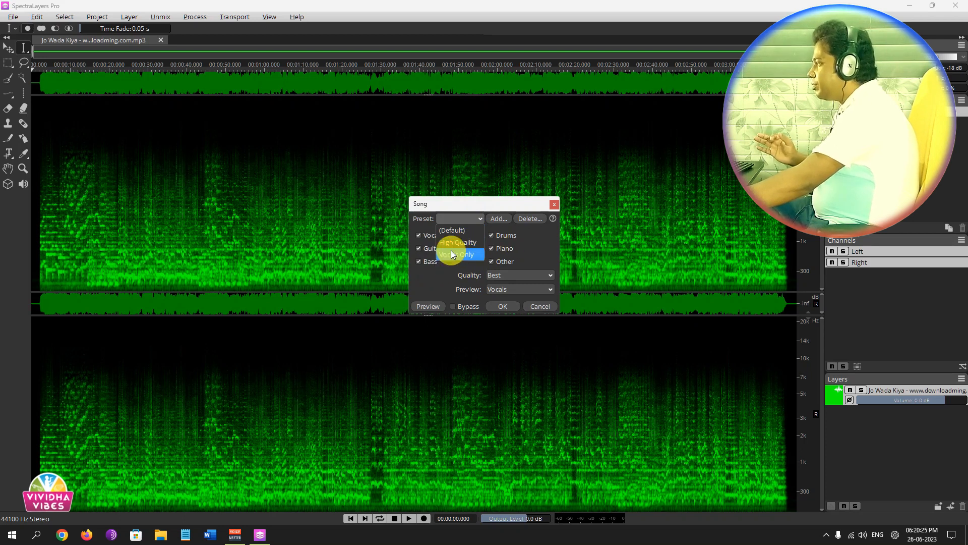
left_click(463, 243)
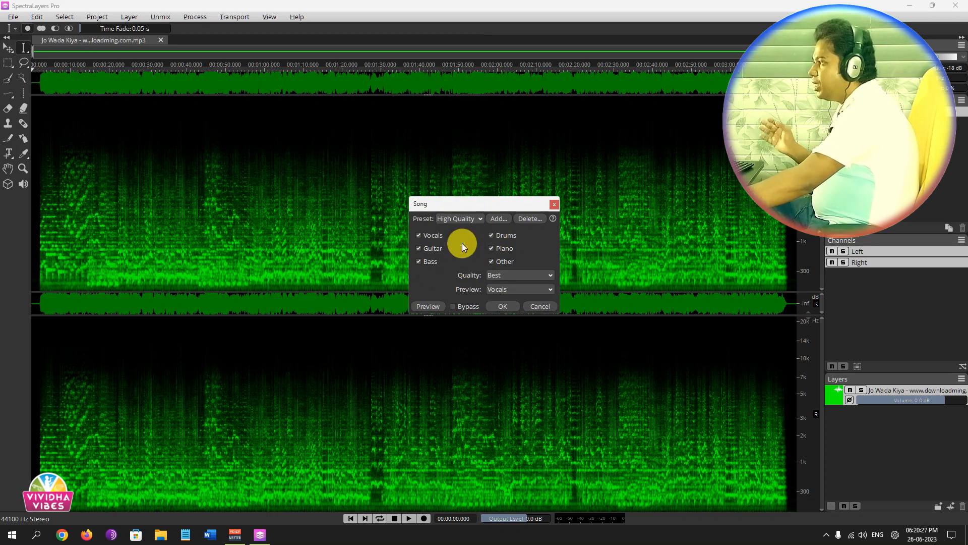
left_click(510, 273)
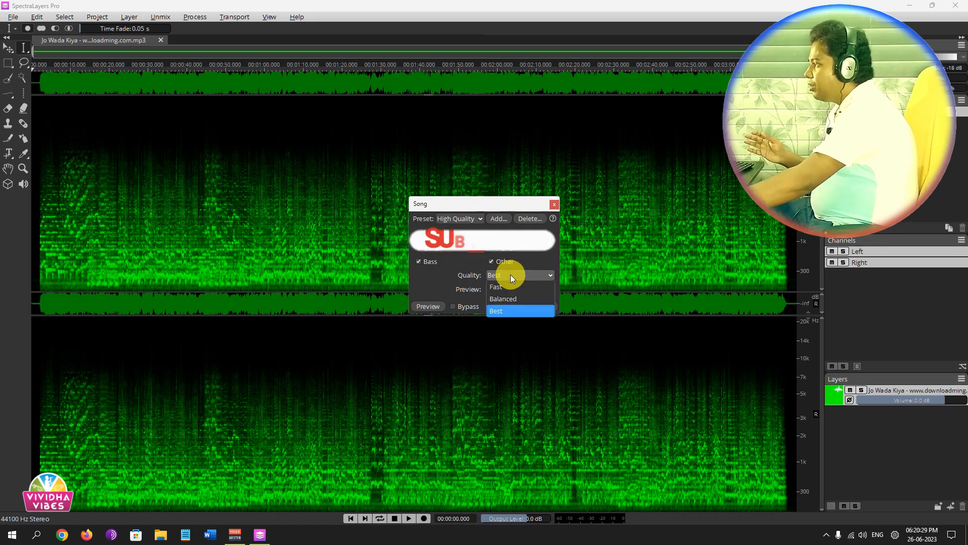
left_click(506, 310)
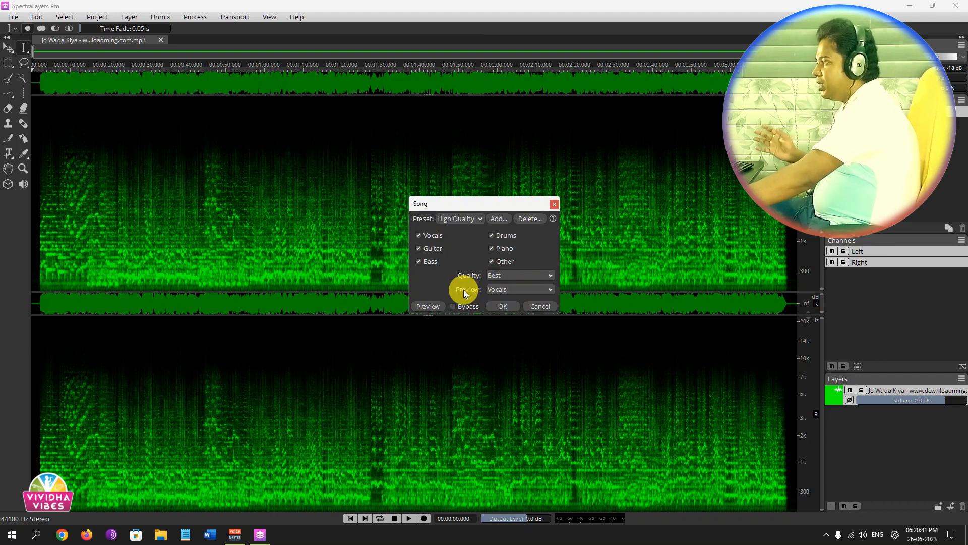
left_click(538, 289)
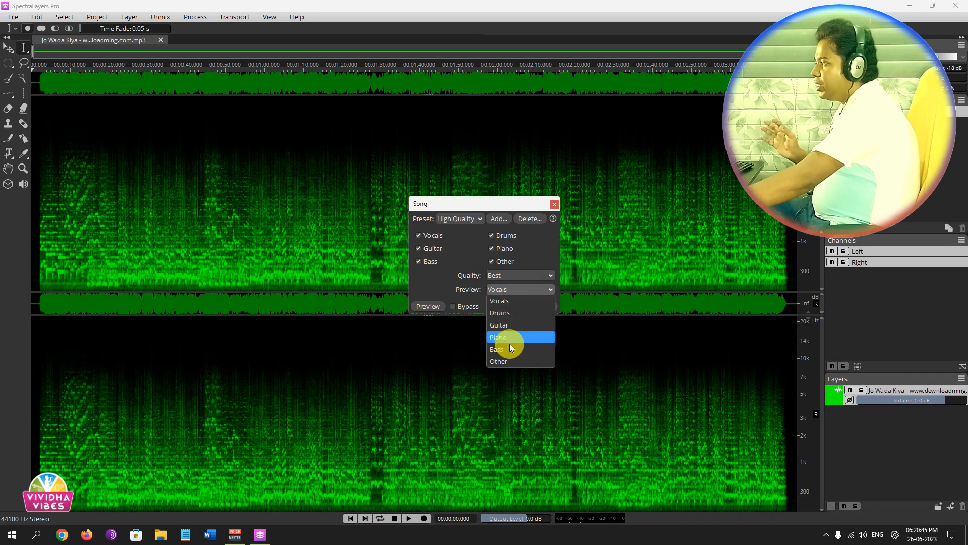
left_click(462, 295)
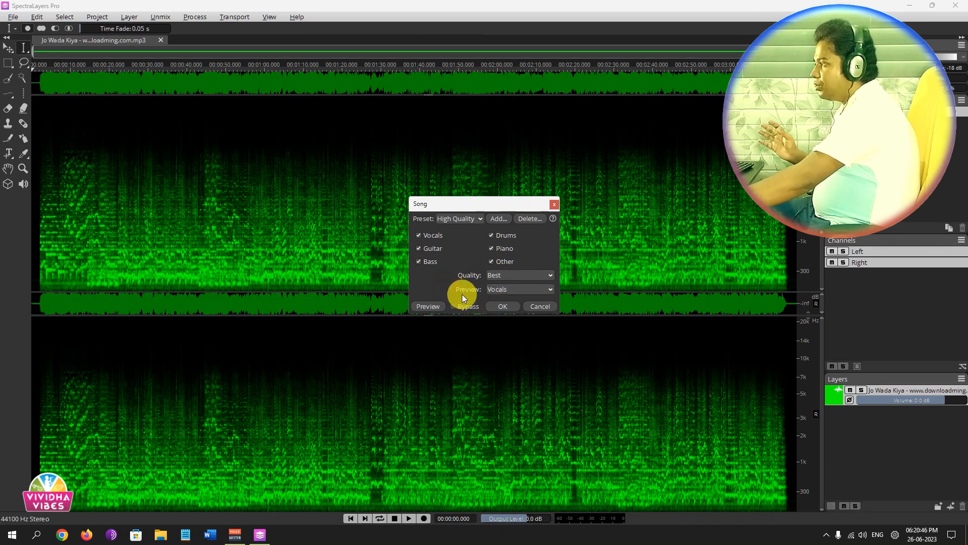
left_click(431, 306)
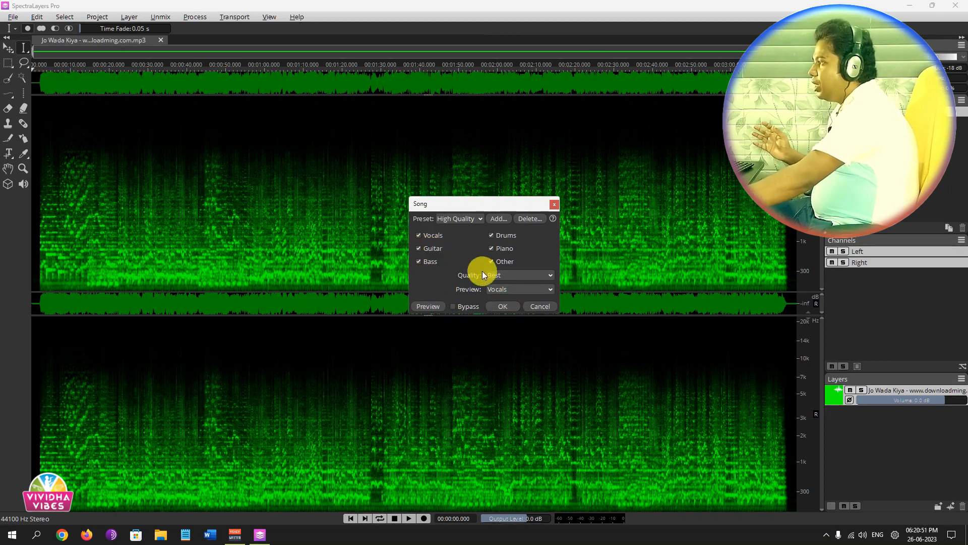
left_click(503, 306)
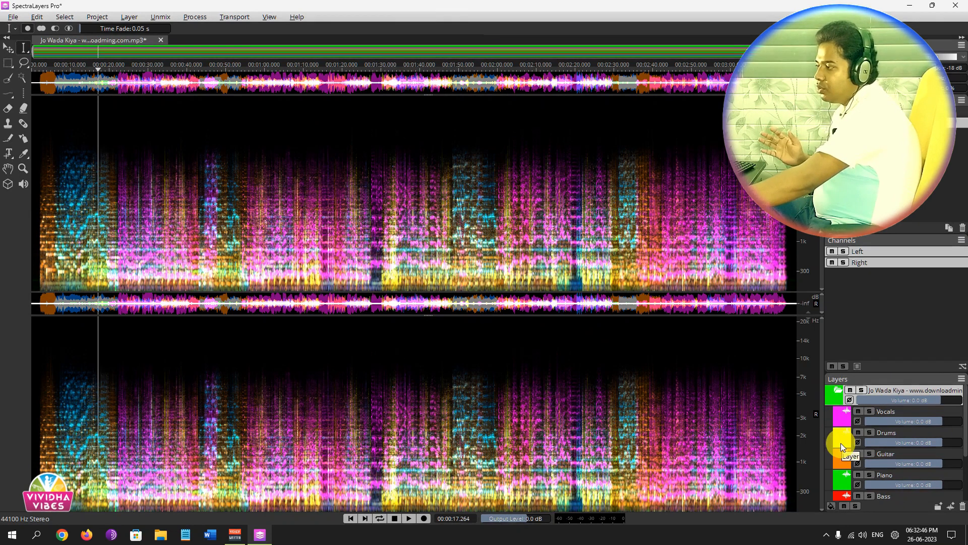
Review the separated stem layers and lower the Piano layer's volume to -2.0 dB.
scroll(840, 458, "down", 3)
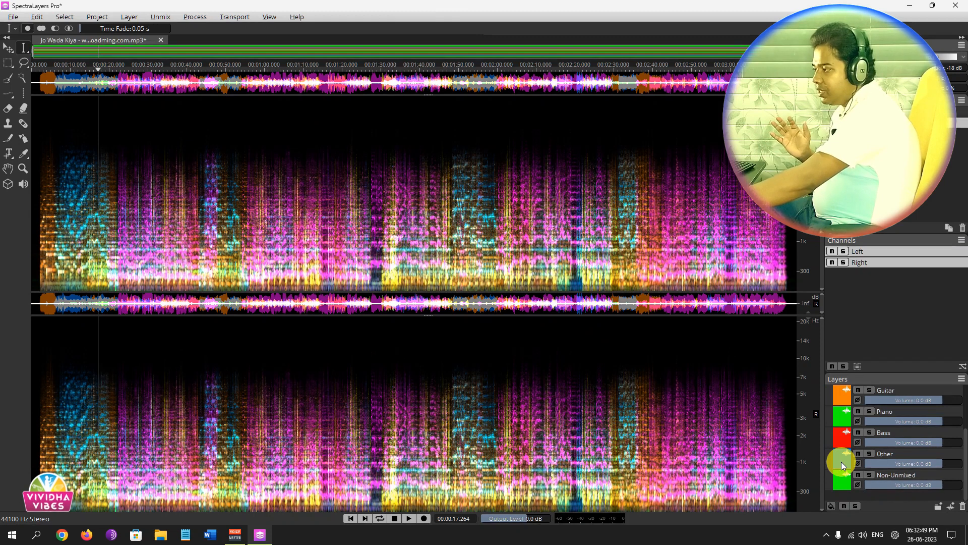
scroll(842, 461, "up", 3)
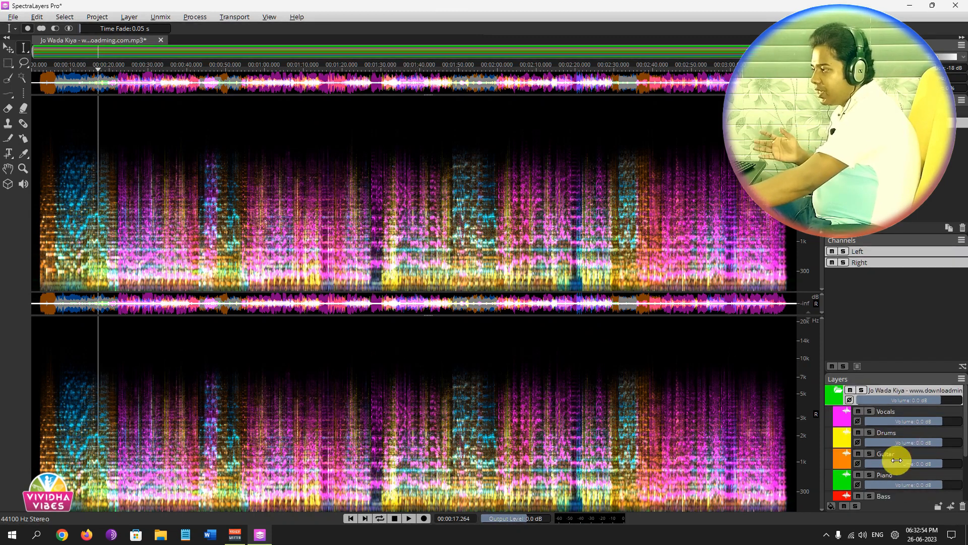
left_click_drag(945, 486, 887, 483)
scroll(890, 479, "down", 3)
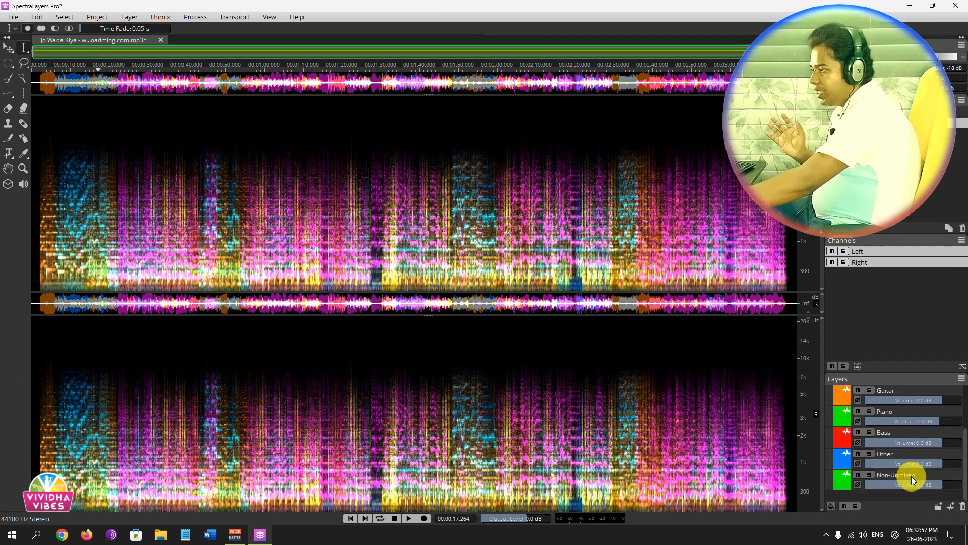
scroll(844, 465, "up", 3)
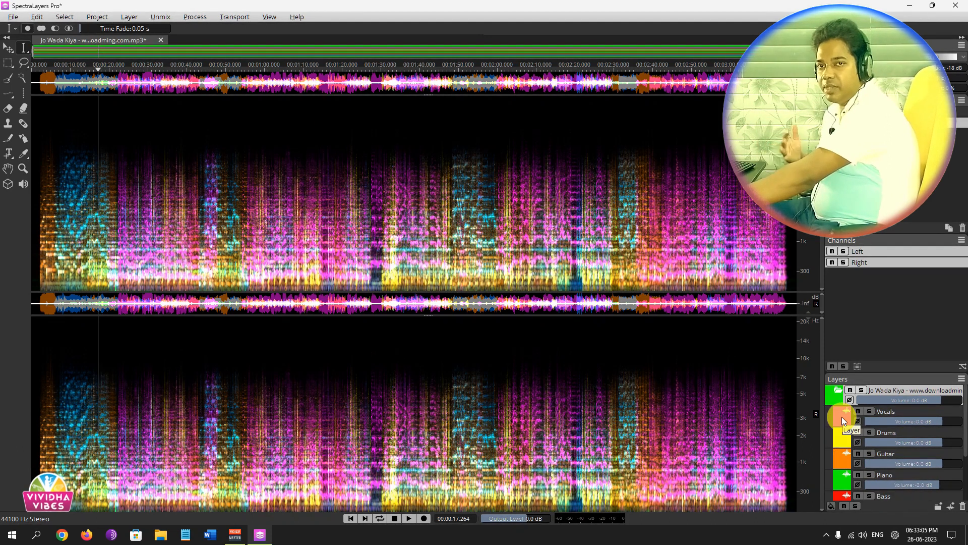
Solo the Vocals layer to listen to it alone, stop playback and mute Vocals.
left_click(842, 417)
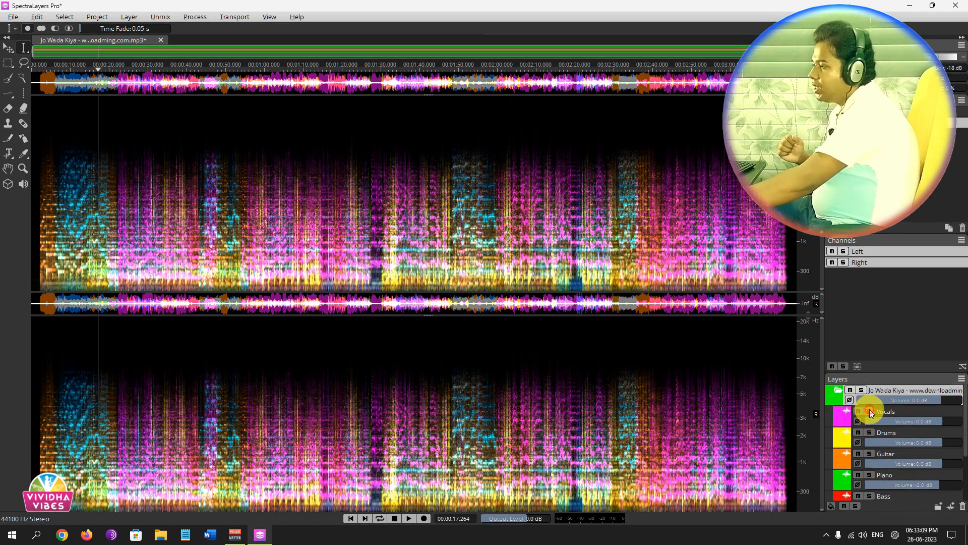
left_click(869, 410)
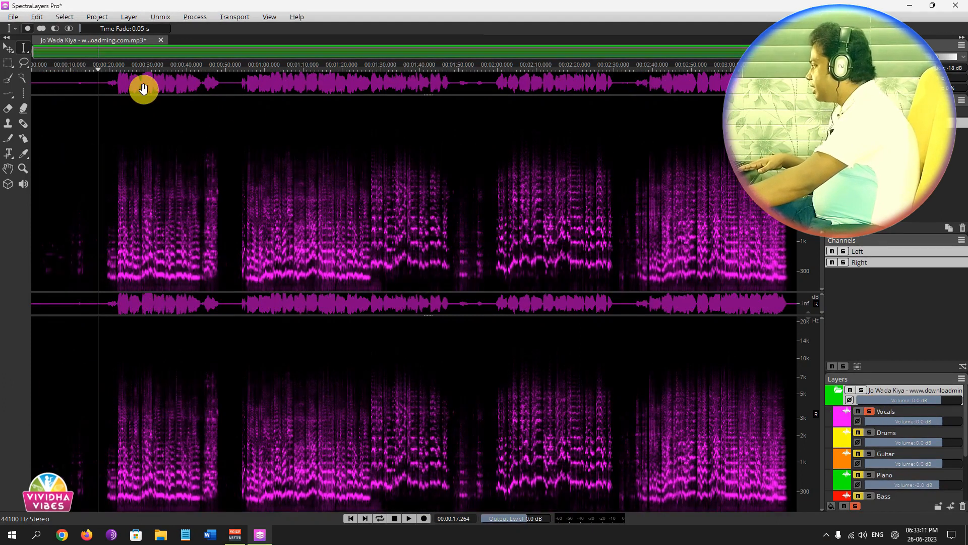
key("space")
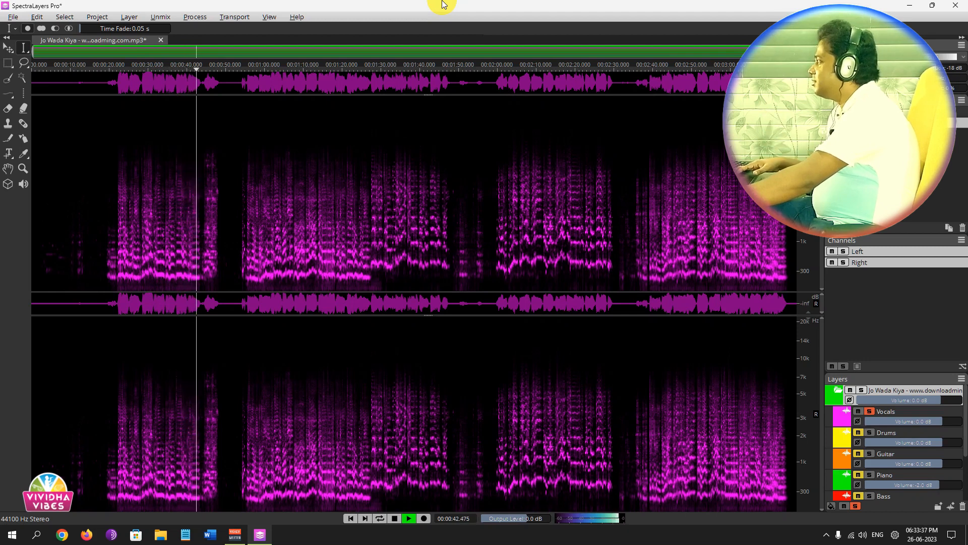
key("space")
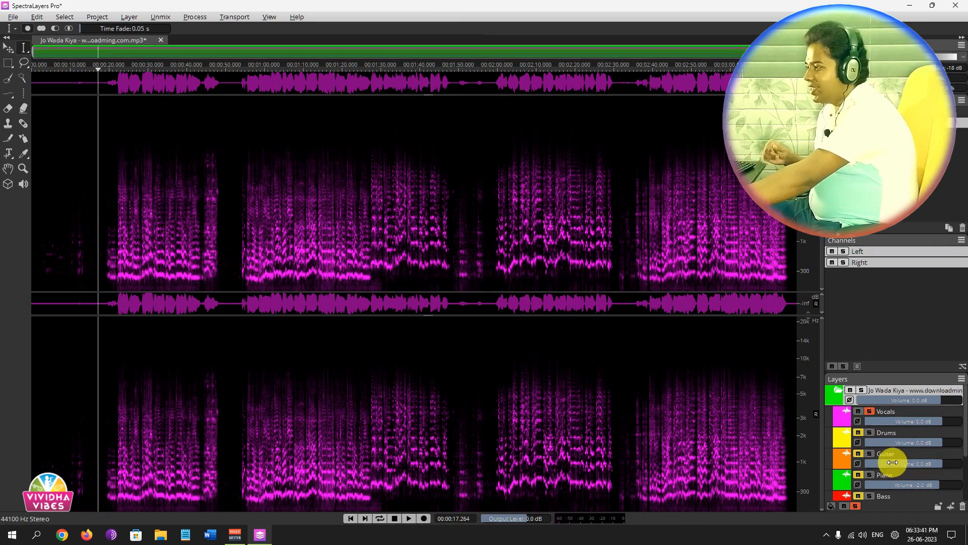
left_click(859, 410)
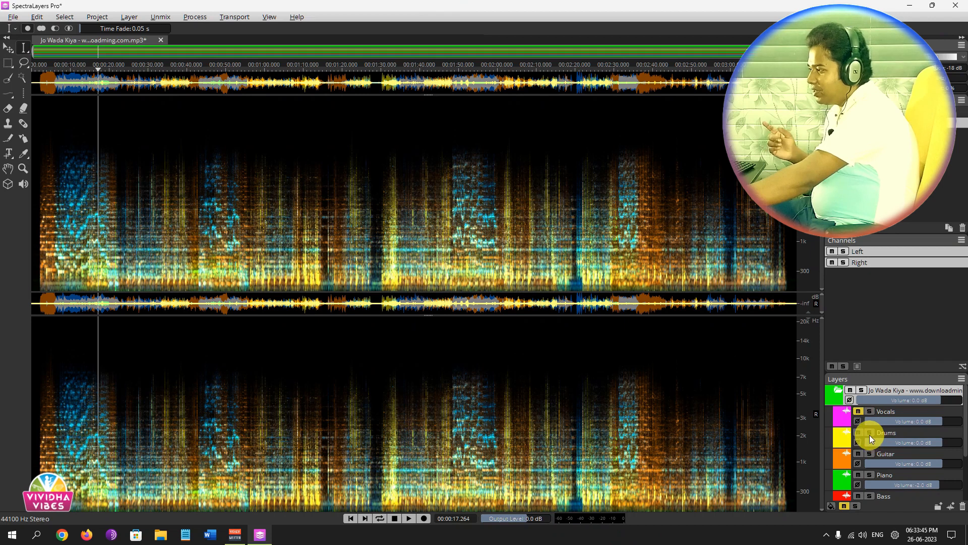
Solo the Drums layer, listen to it alone and clear its solo.
left_click(869, 432)
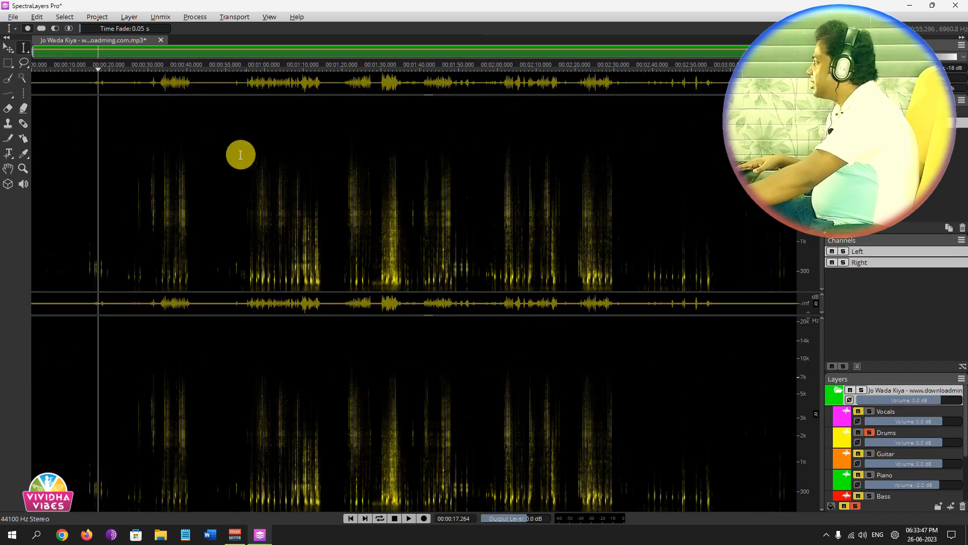
key("space")
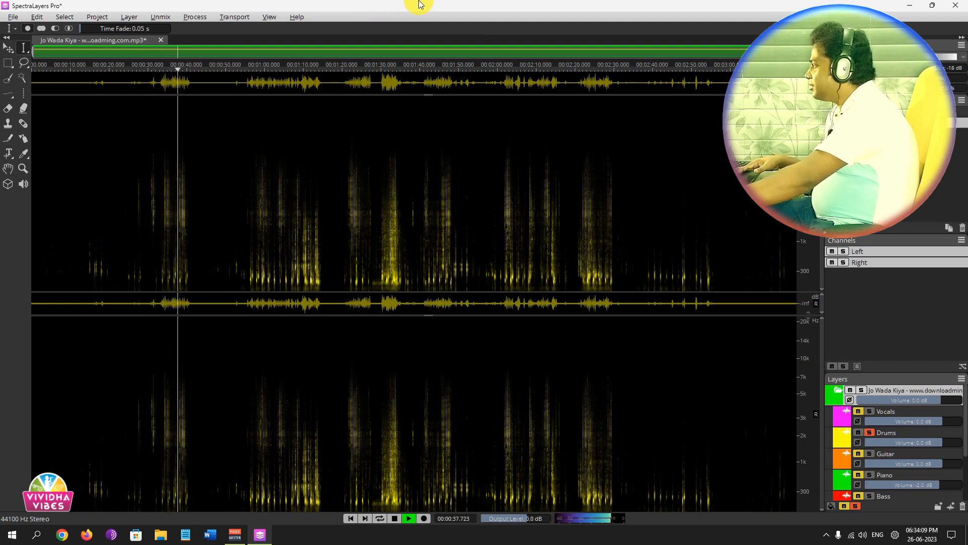
key("space")
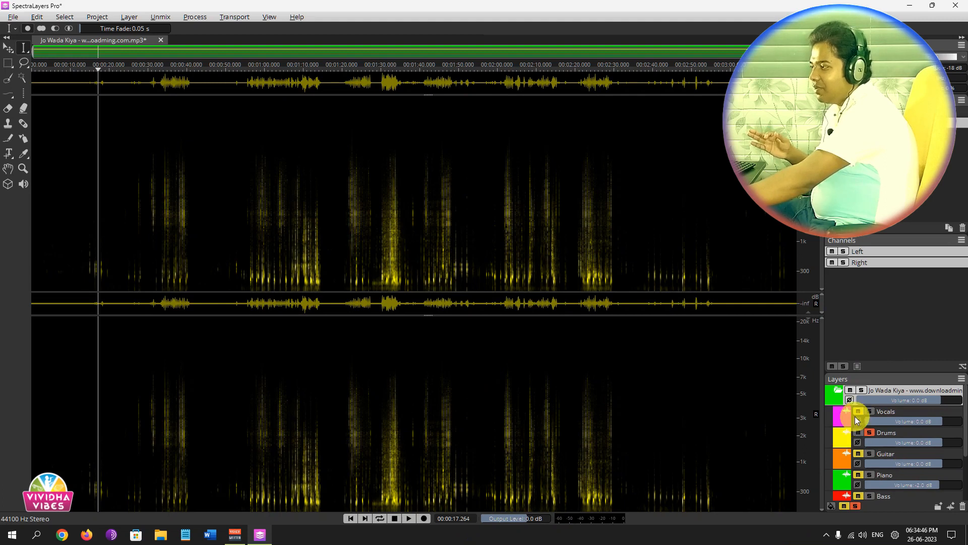
left_click(868, 432)
Play the instrumental mix without vocals from about 5.8 seconds into the song, and stop playback.
scroll(858, 460, "down", 3)
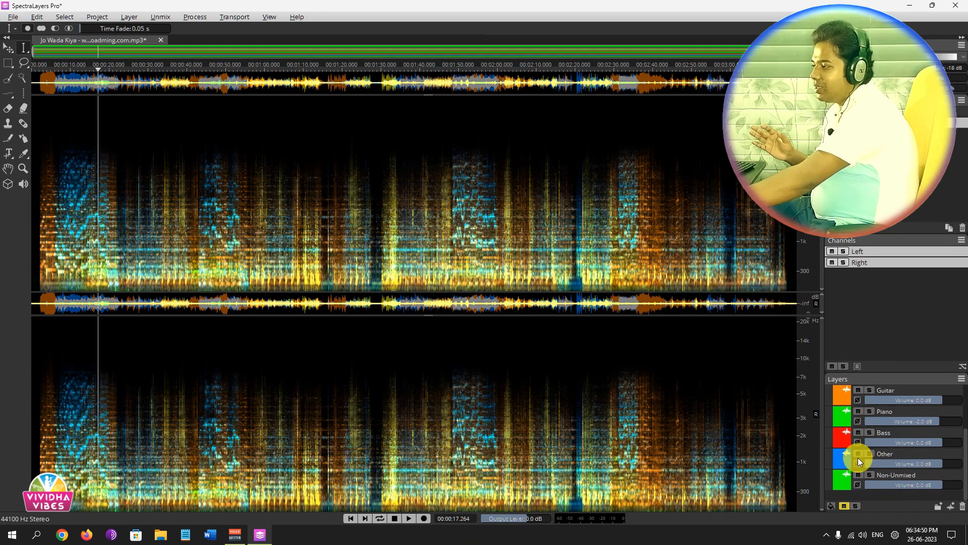
scroll(859, 460, "up", 3)
scroll(857, 487, "down", 3)
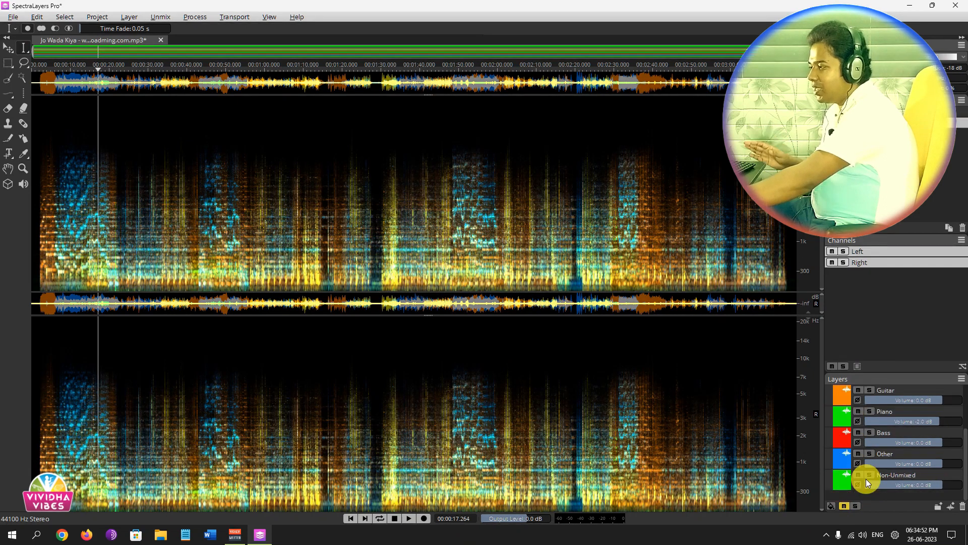
scroll(187, 124, "up", 1)
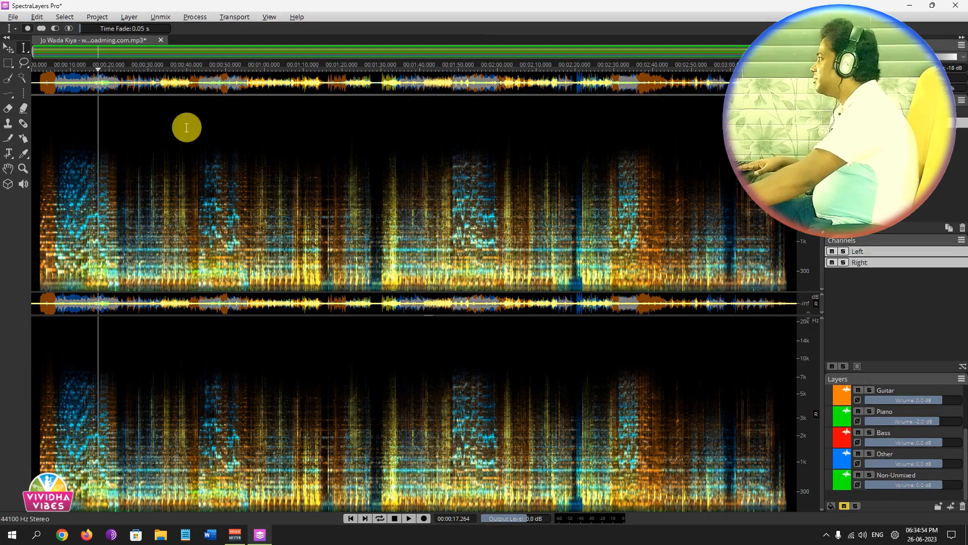
scroll(175, 133, "down", 1)
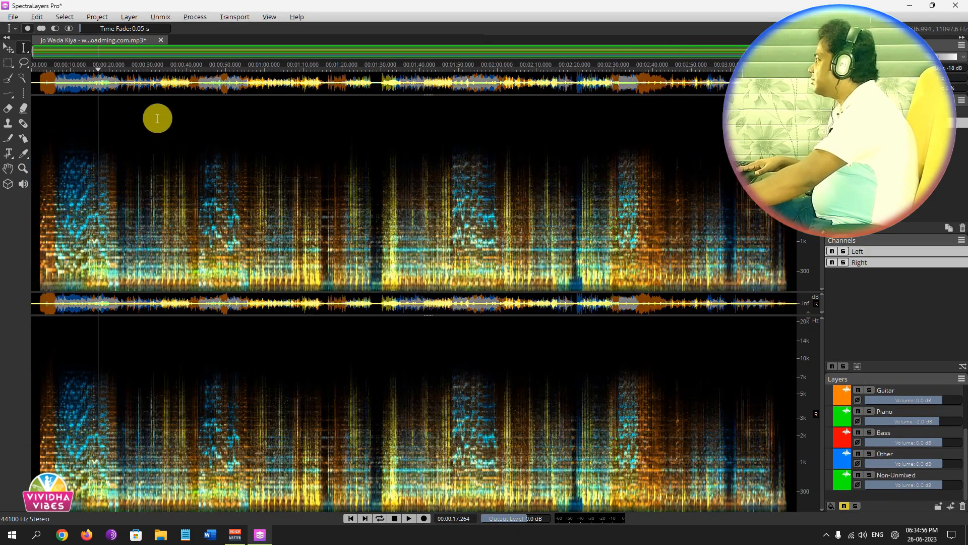
left_click(53, 67)
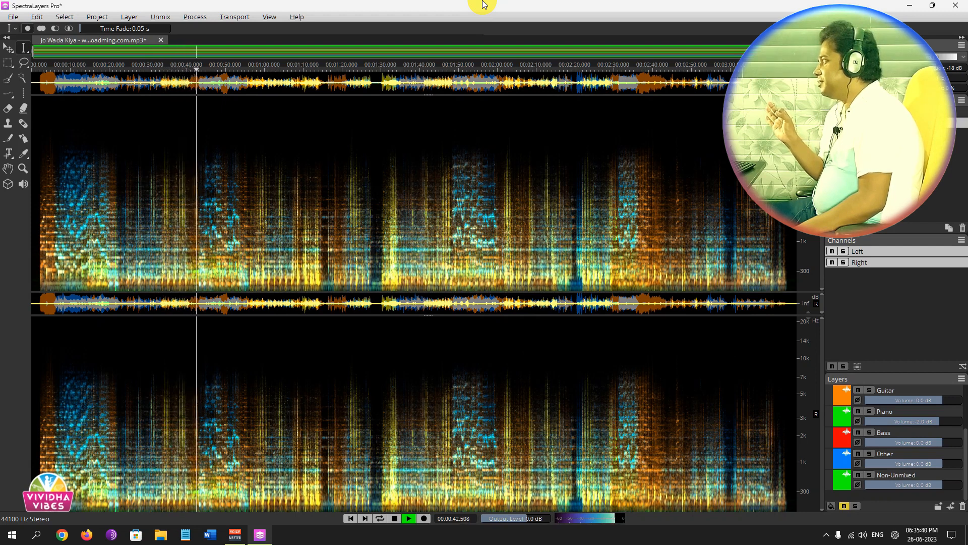
key("space")
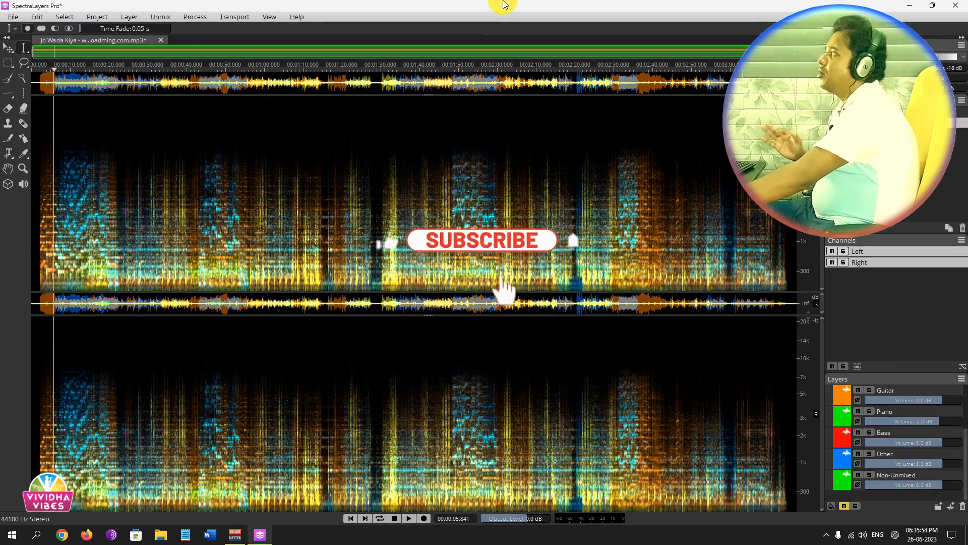
Review the available audio processes, look at the plug-in selection options for VST3 Effects, and close the dialog without applying anything.
left_click(192, 16)
mouse_move(209, 31)
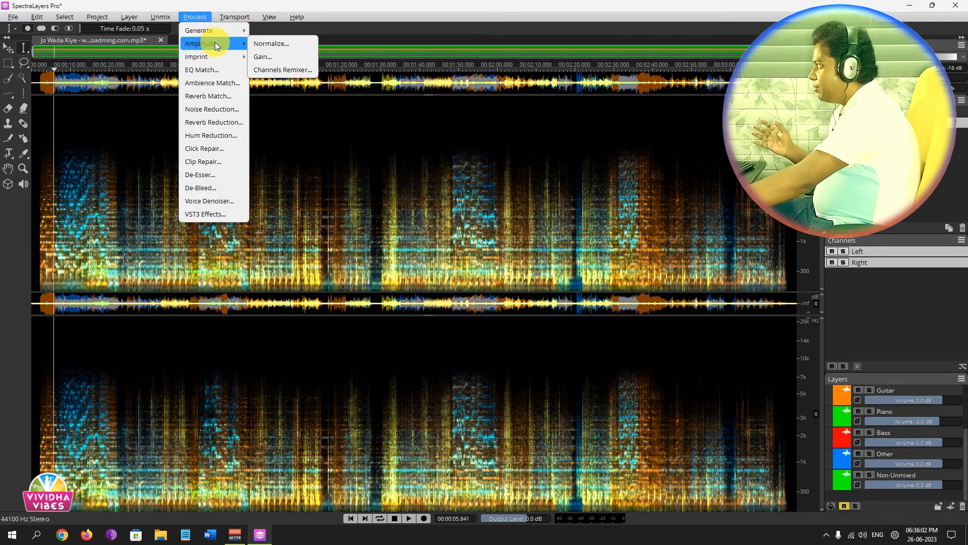
mouse_move(231, 60)
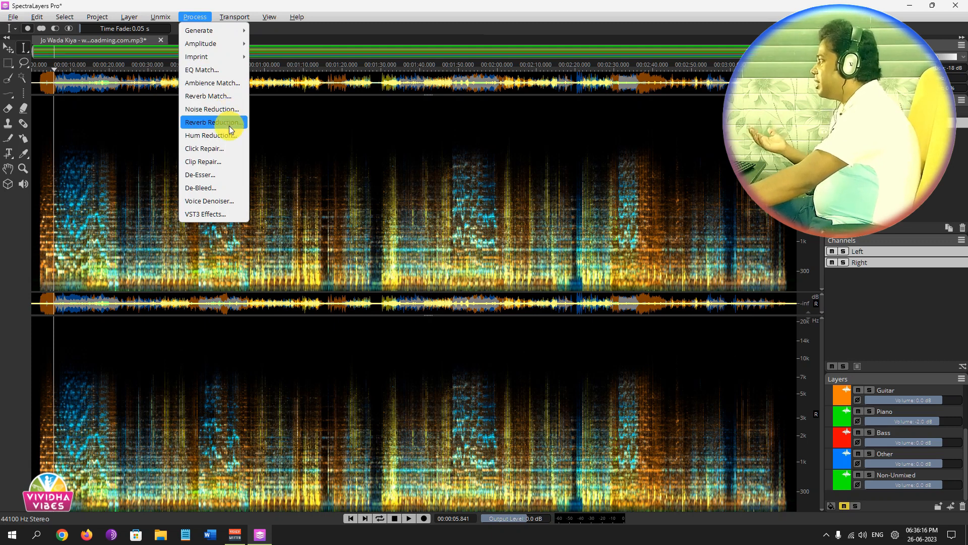
left_click(470, 3)
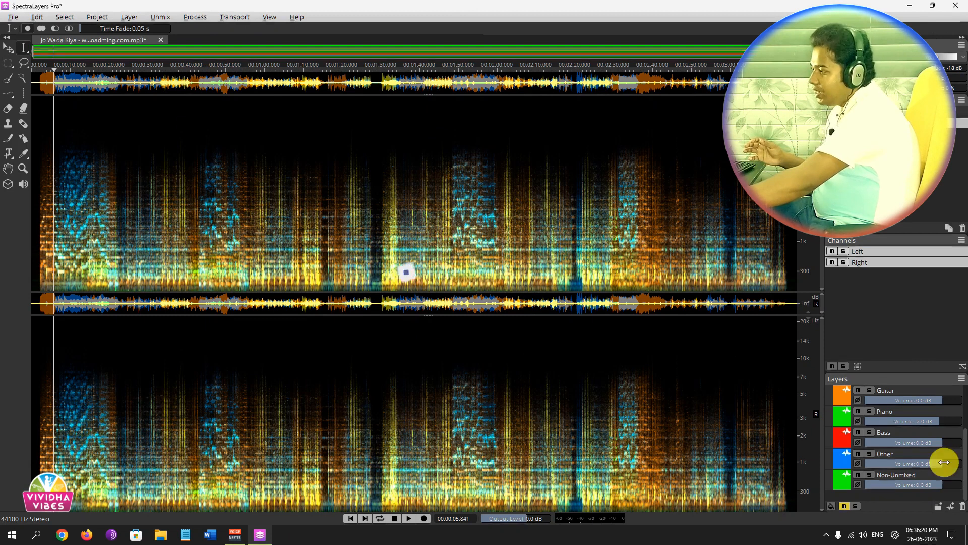
left_click(195, 16)
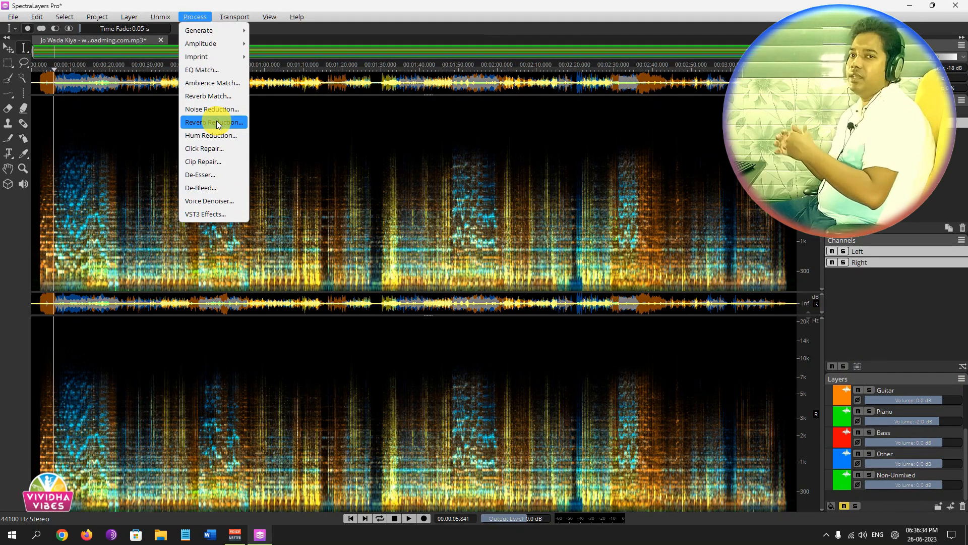
left_click(210, 213)
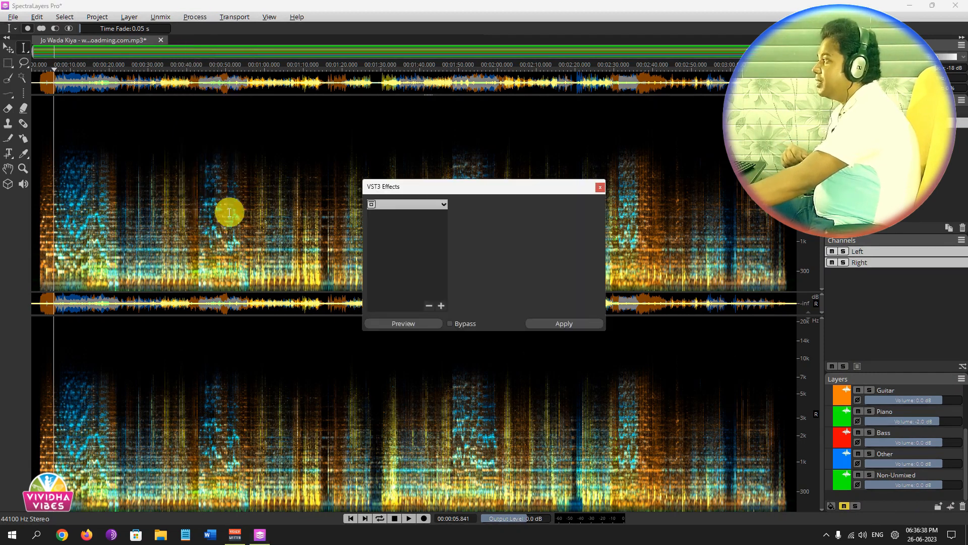
left_click(442, 205)
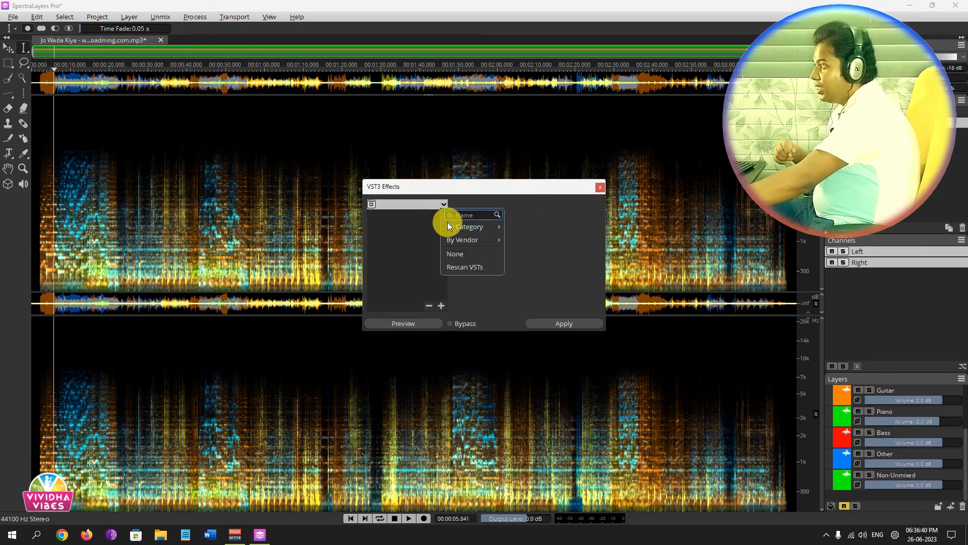
mouse_move(458, 235)
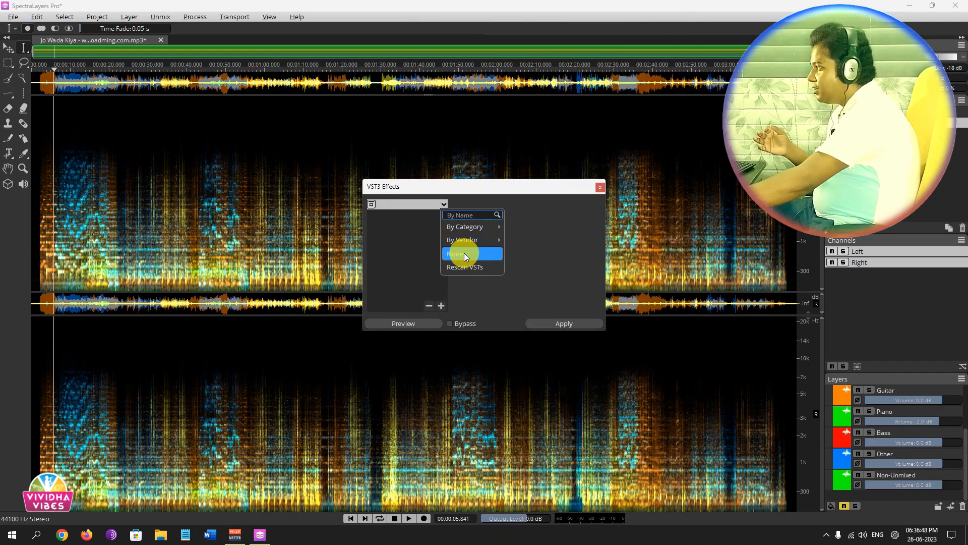
left_click(548, 262)
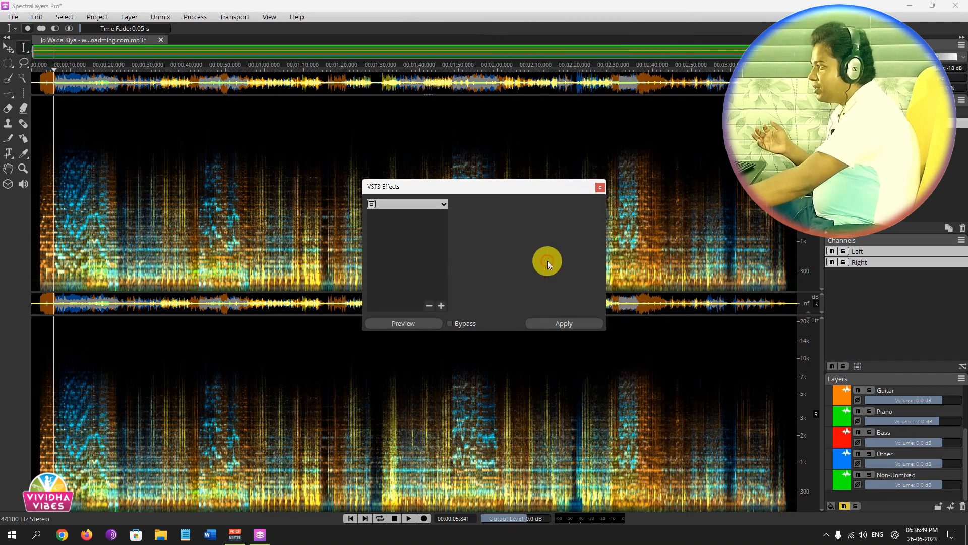
left_click(601, 187)
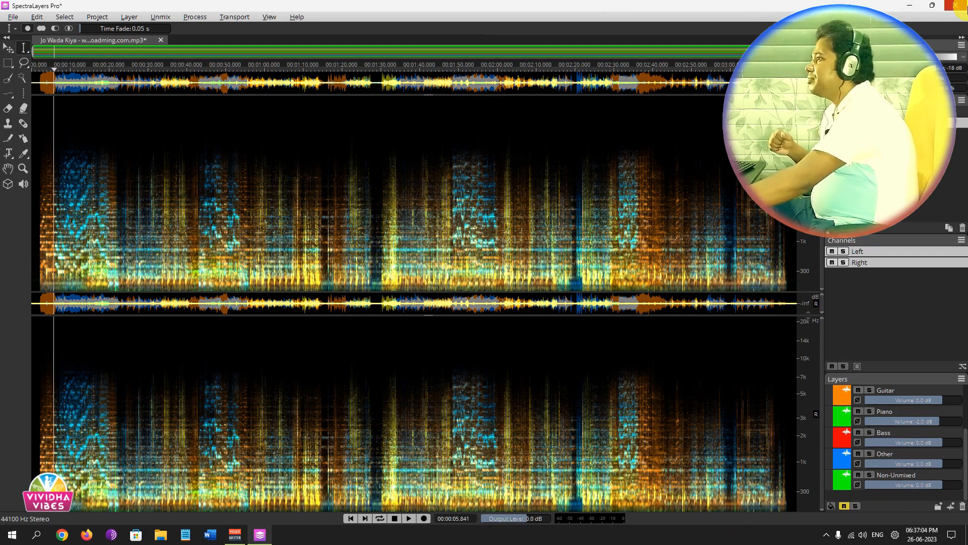
Close SpectraLayers, start Cubase 12 and create an empty project in the default location.
left_click(956, 5)
left_click(524, 278)
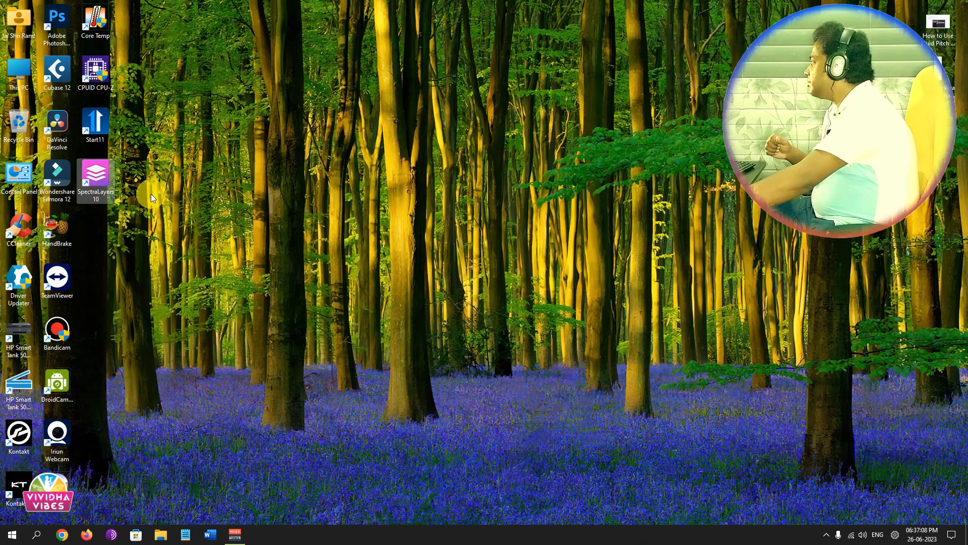
double_click(54, 70)
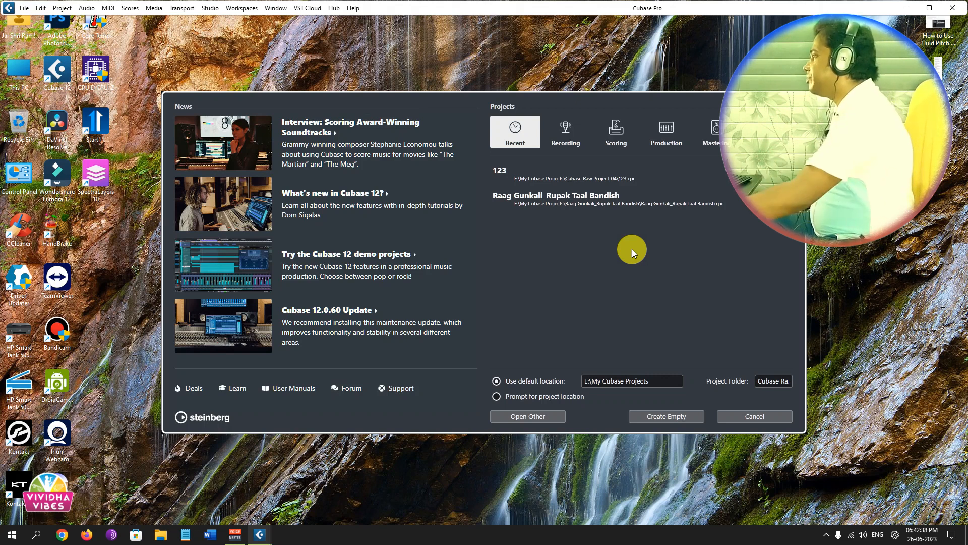
left_click(668, 415)
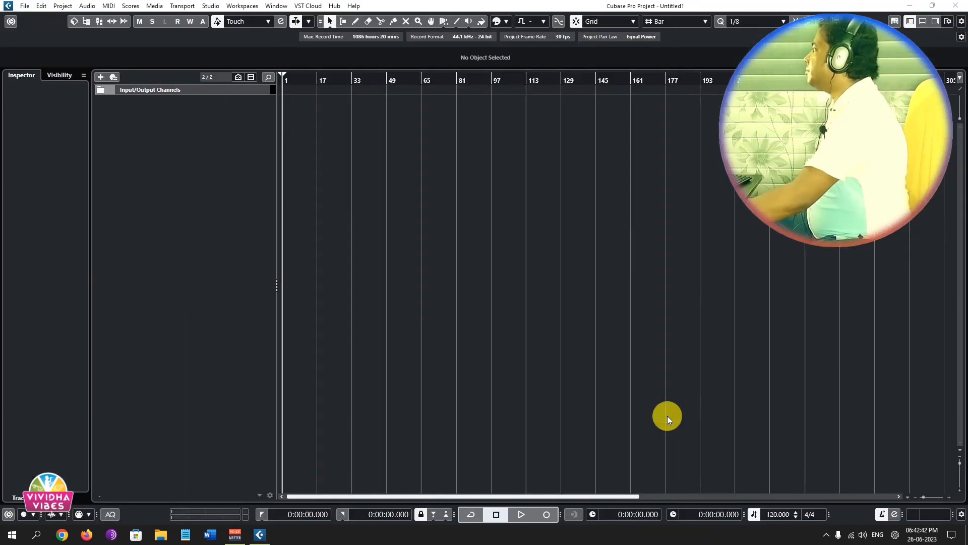
Add one stereo audio track with Stereo In as input and Stereo Out as output.
right_click(155, 114)
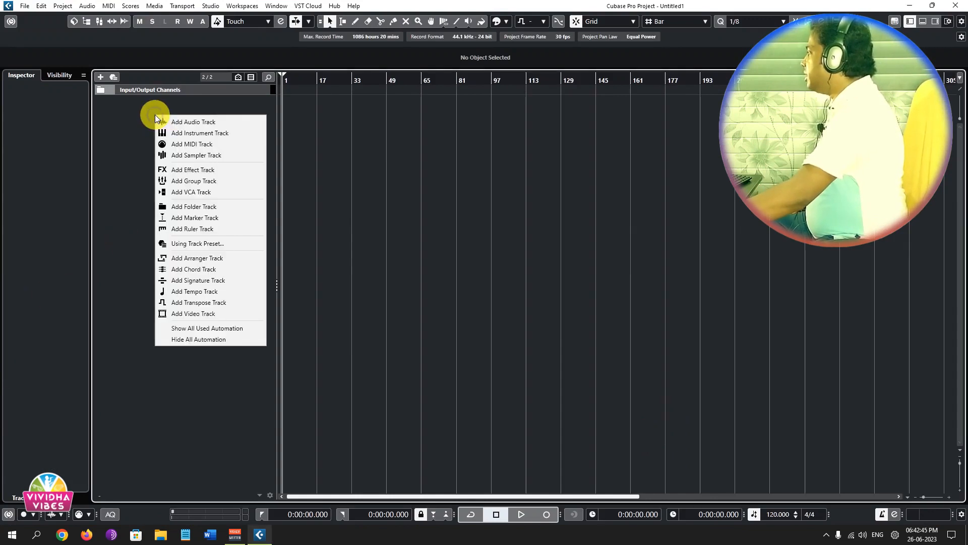
left_click(193, 122)
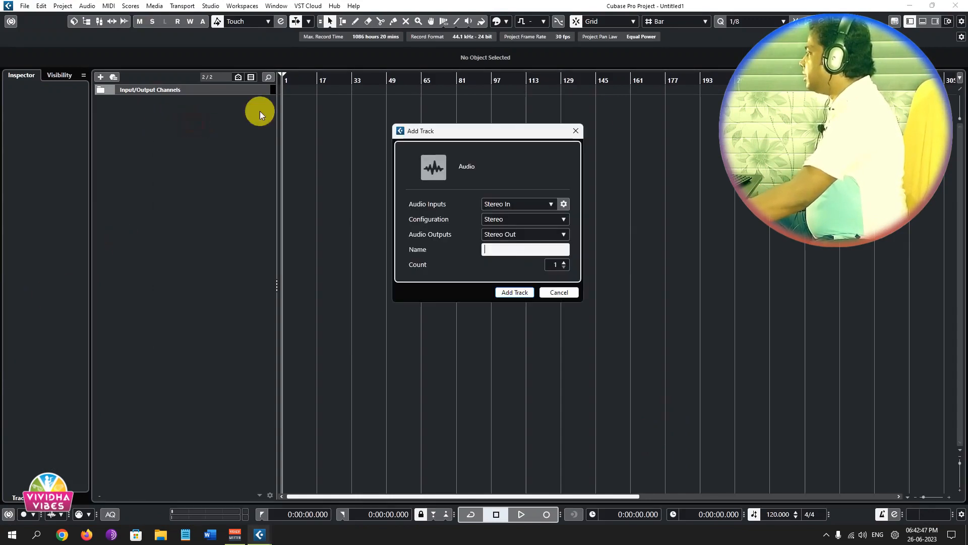
left_click(509, 293)
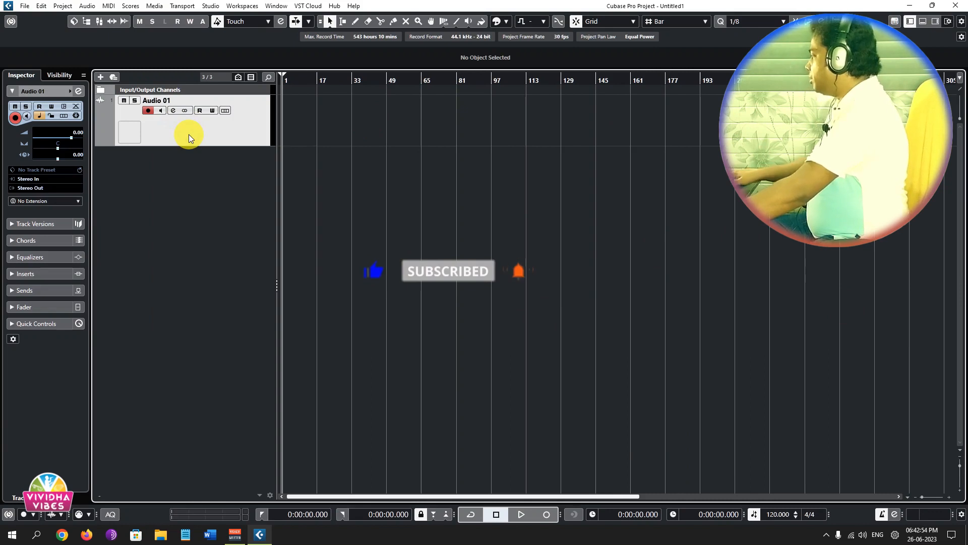
key("ctrl+i")
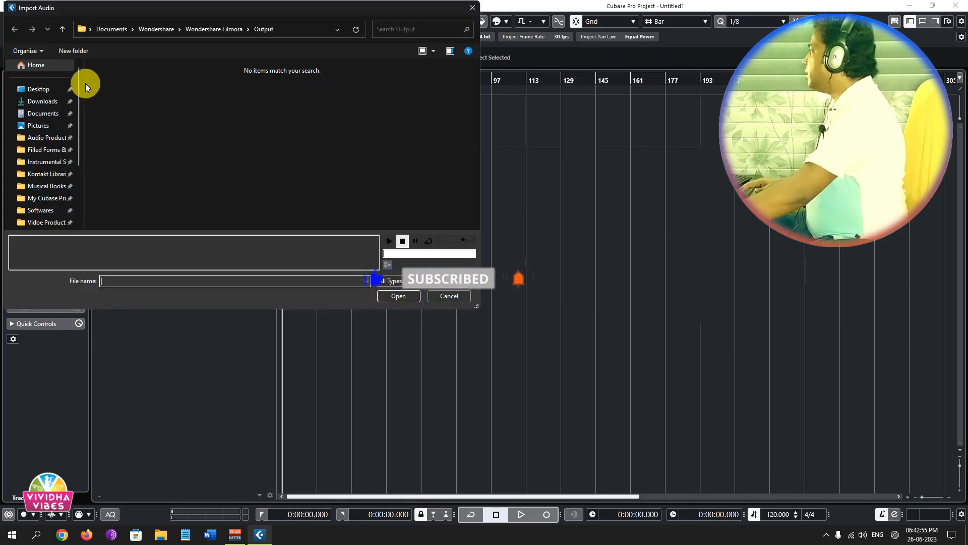
left_click(44, 103)
double_click(290, 89)
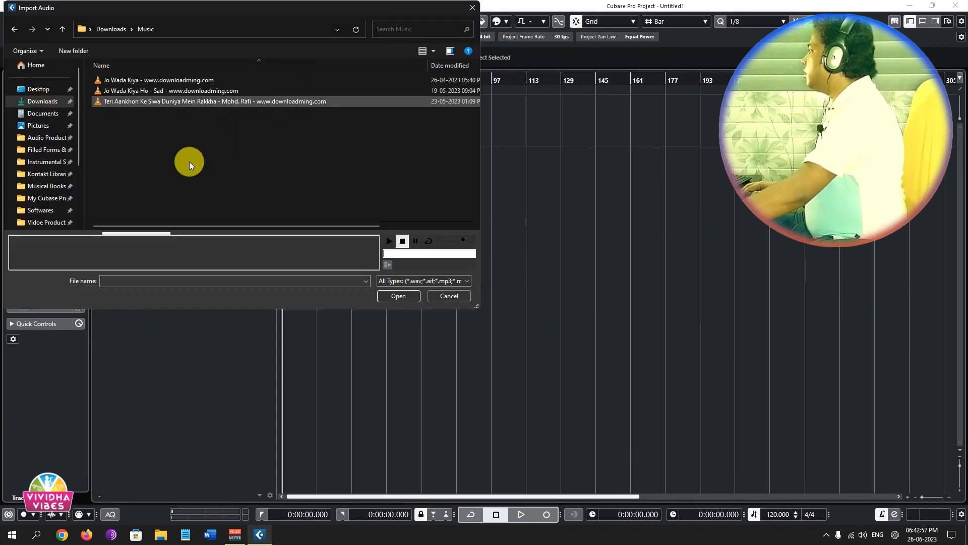
double_click(180, 80)
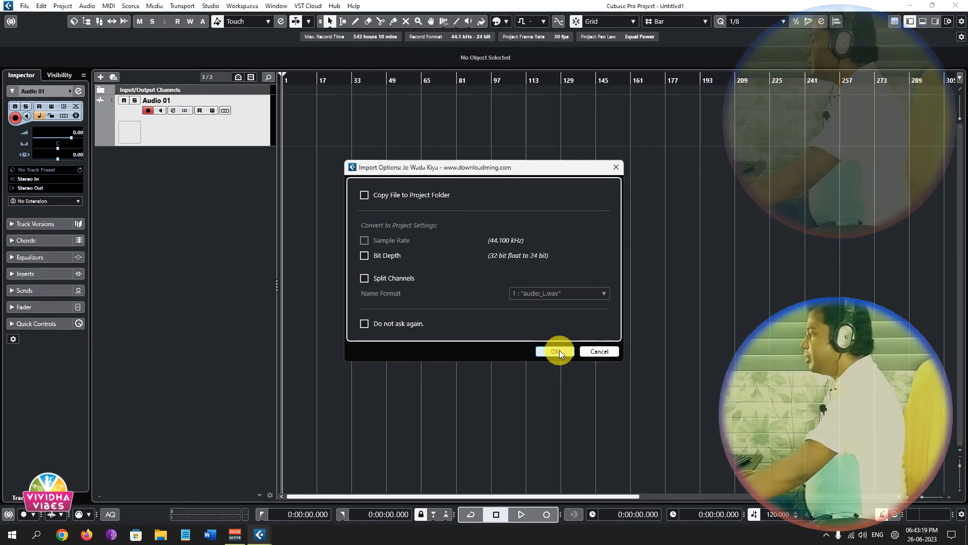
left_click(559, 350)
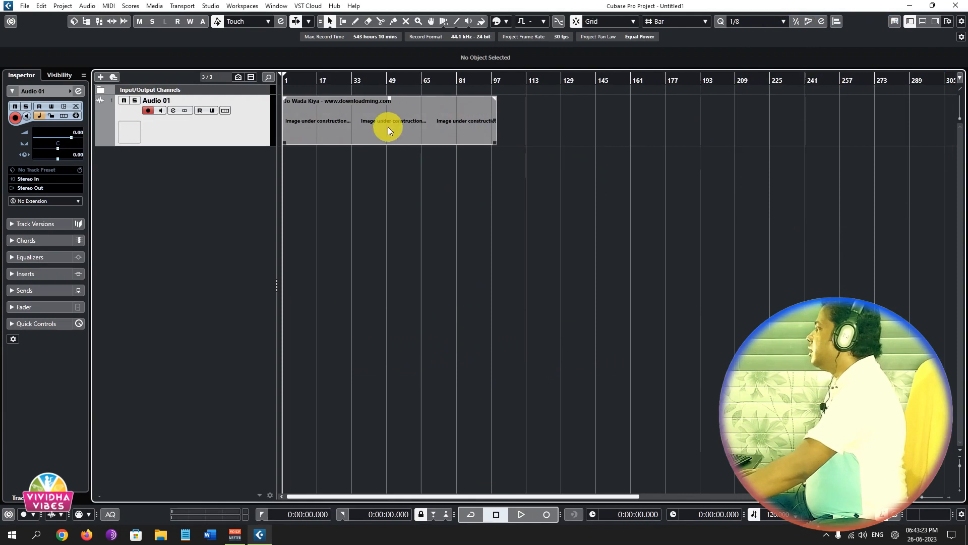
Play the imported song from the start, lower the Audio 01 track's volume to -11.0 dB, and stop playback.
left_click(463, 132)
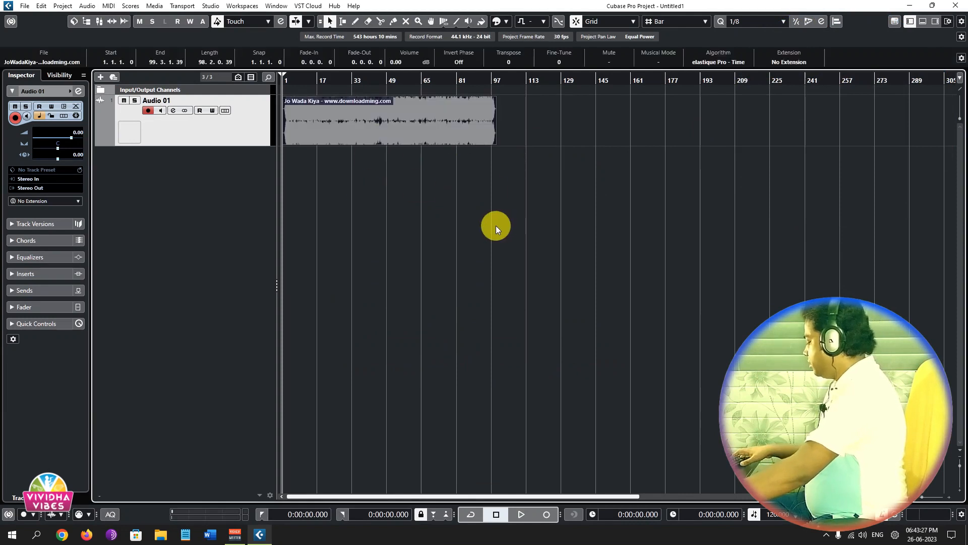
key("shift+f")
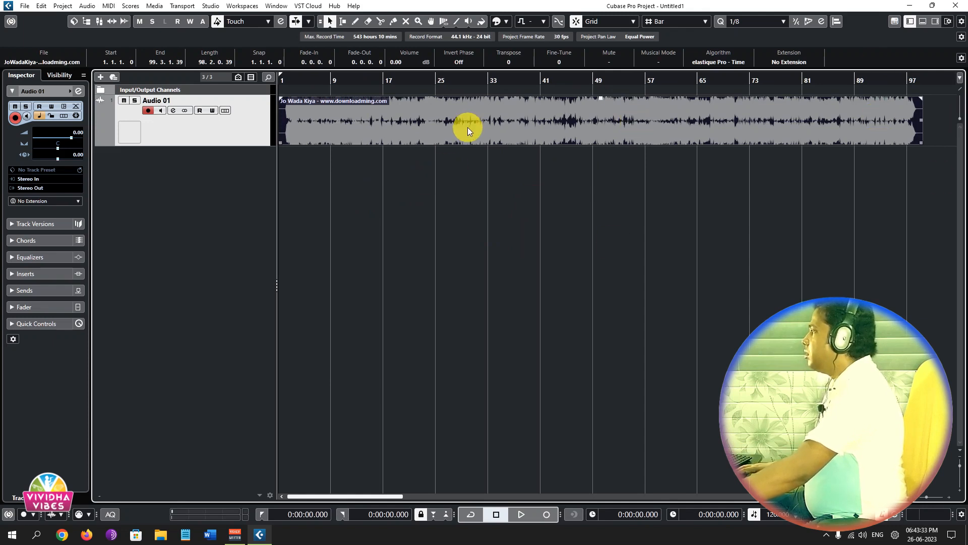
mouse_move(343, 130)
left_mouse_down()
mouse_move(380, 128)
mouse_move(338, 132)
left_mouse_up()
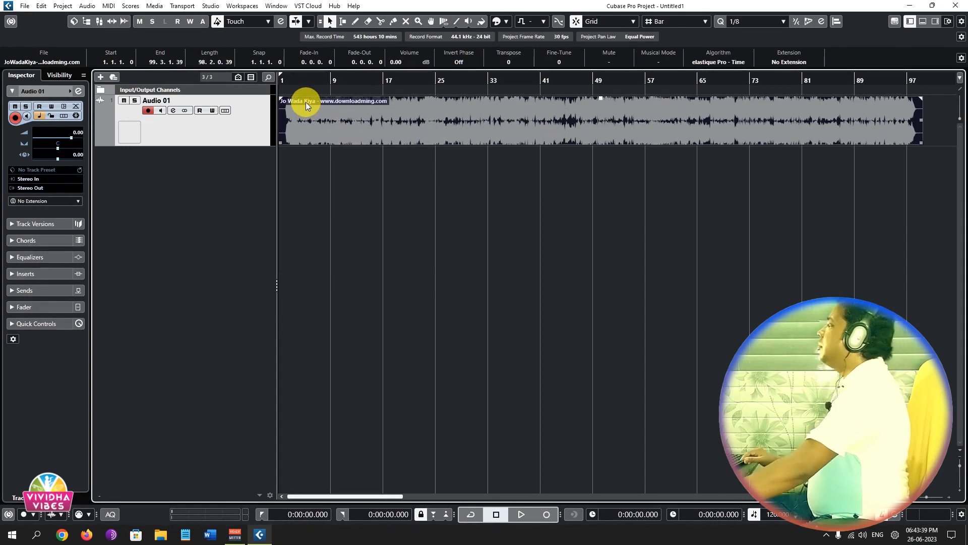
key("space")
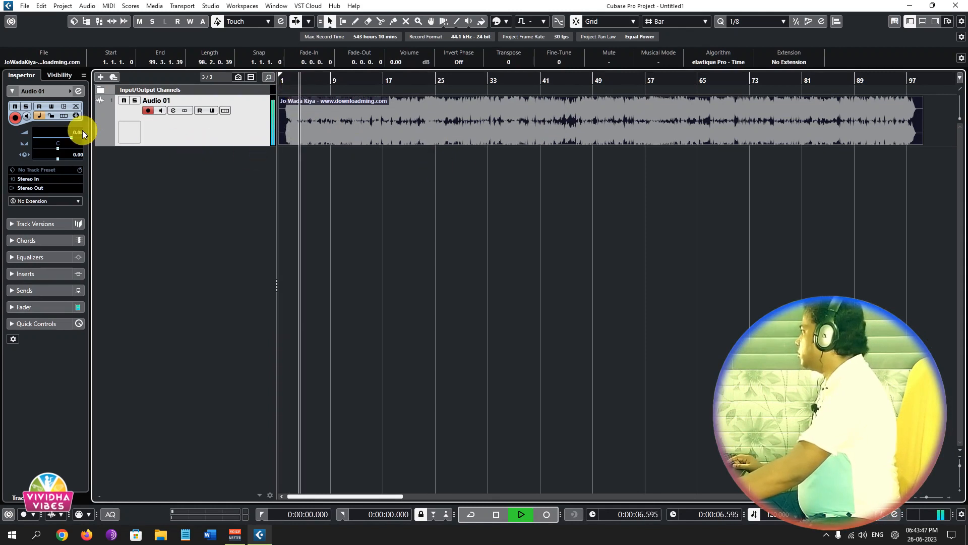
left_click_drag(83, 130, 80, 134)
scroll(80, 133, "down", 5)
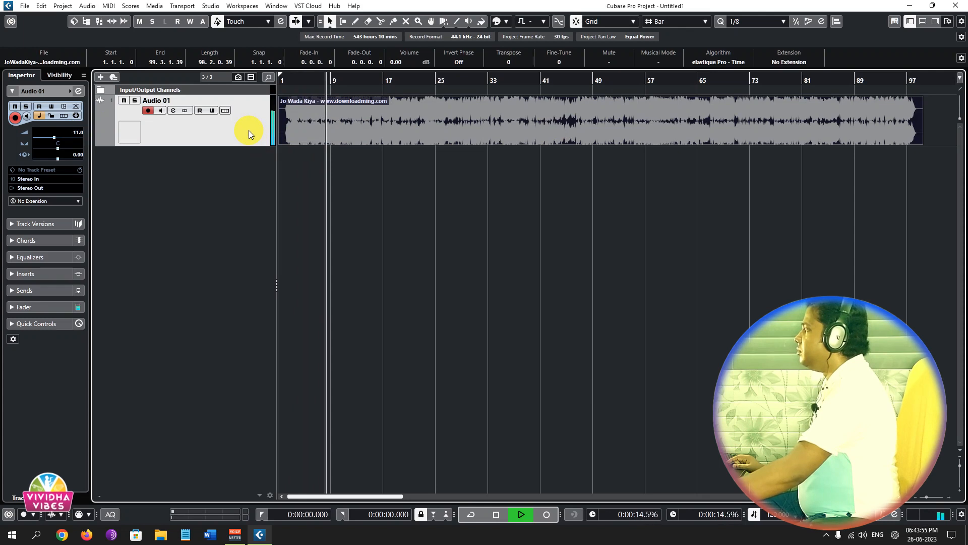
key("space")
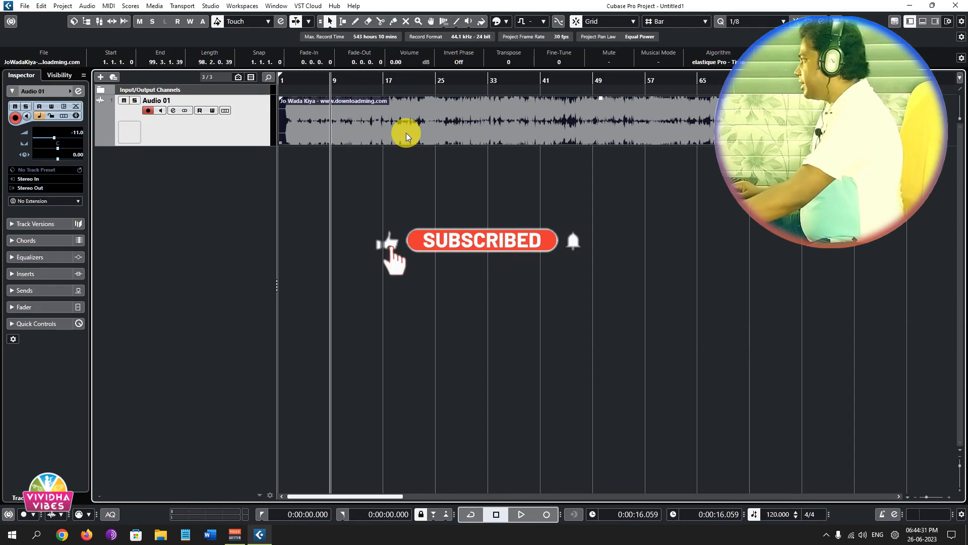
Apply the SpectraLayers extension to the selected song clip on the Audio 01 track.
left_click(89, 6)
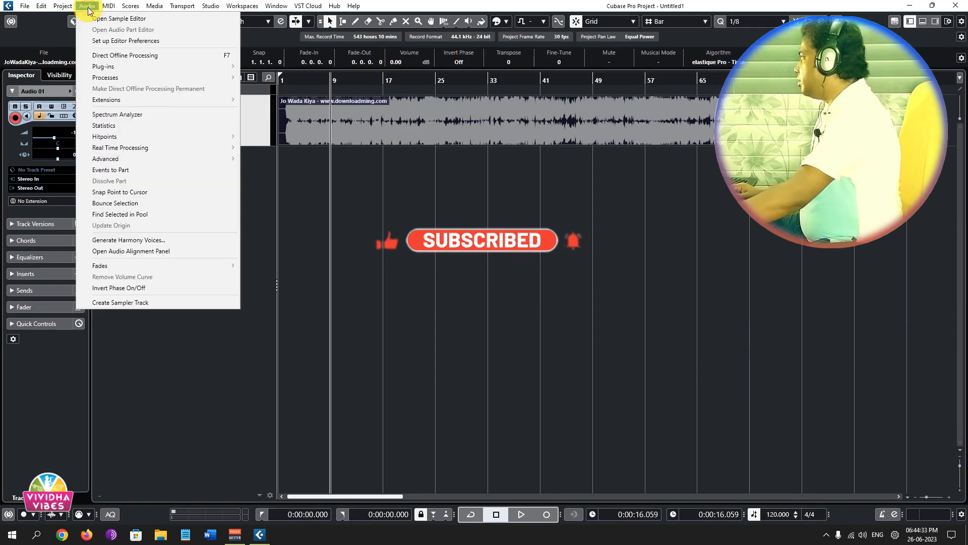
mouse_move(130, 99)
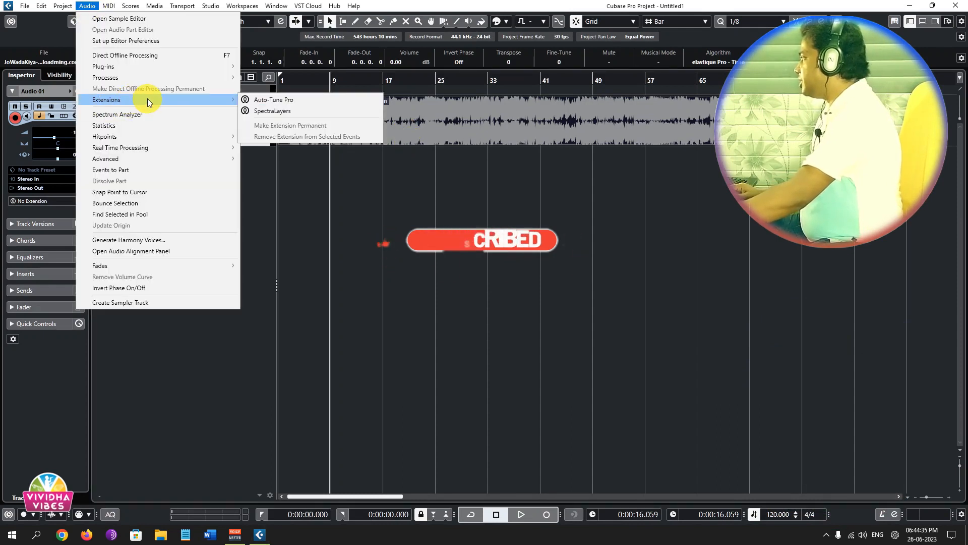
left_click(284, 111)
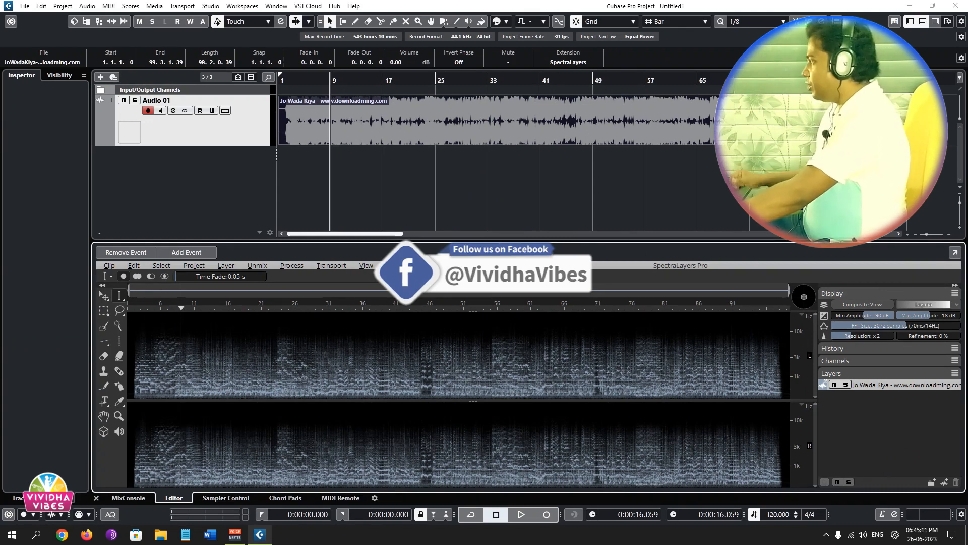
Unmix the song into Vocals, Drums, Guitar, Piano, Bass and Other with Fast quality and Vocals as the preview.
left_click(258, 267)
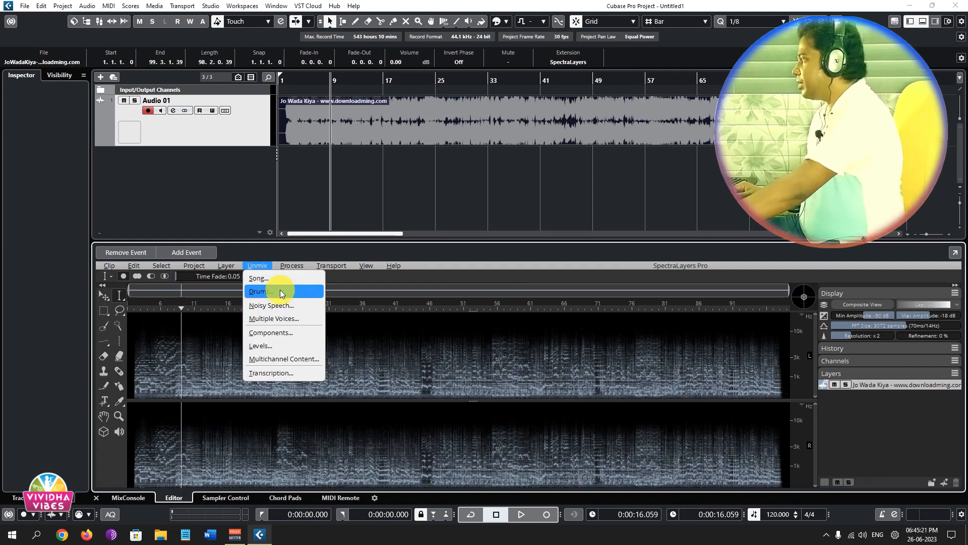
left_click(289, 279)
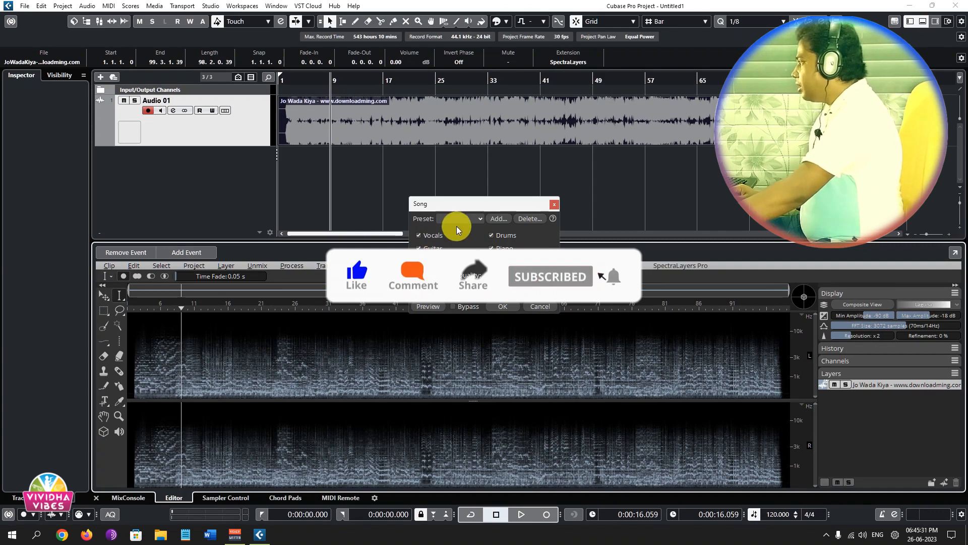
left_click(473, 220)
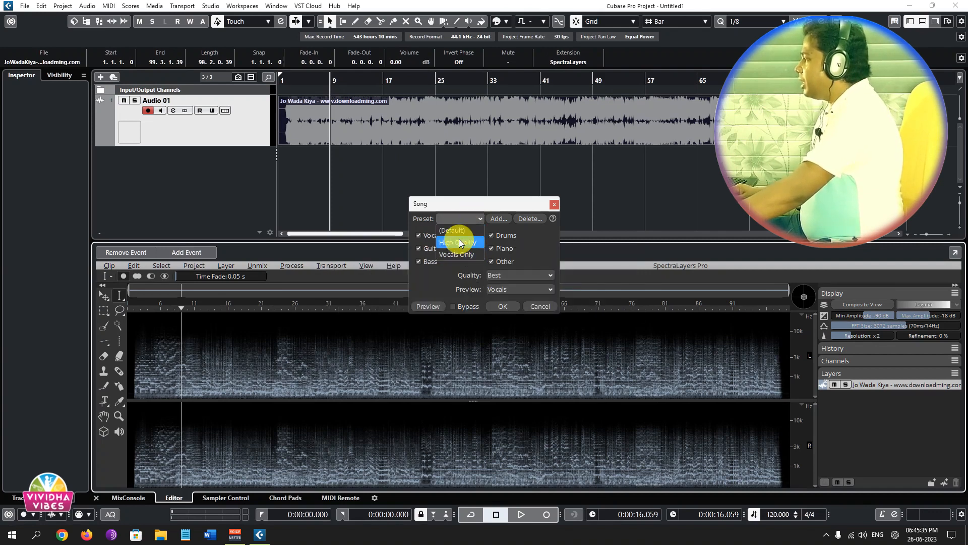
left_click(449, 287)
left_click(536, 280)
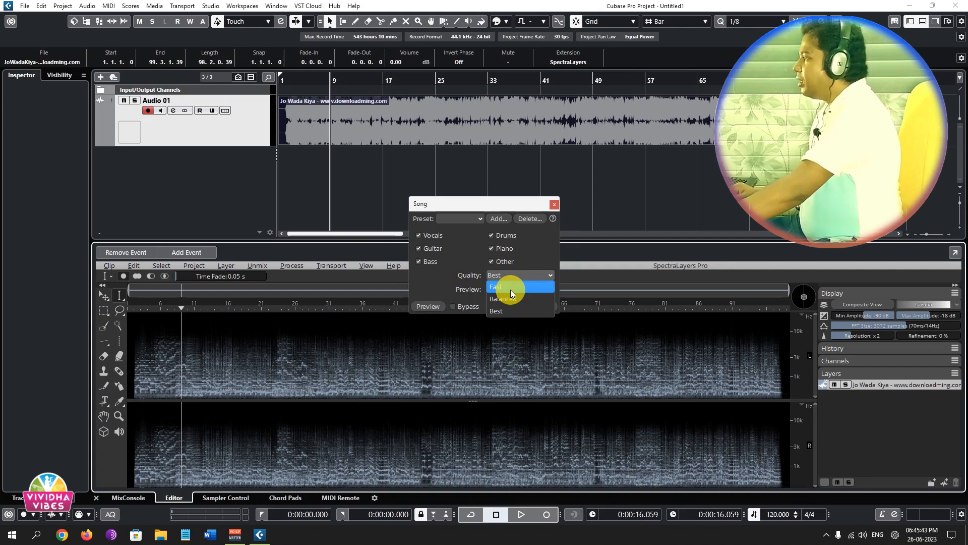
left_click(510, 289)
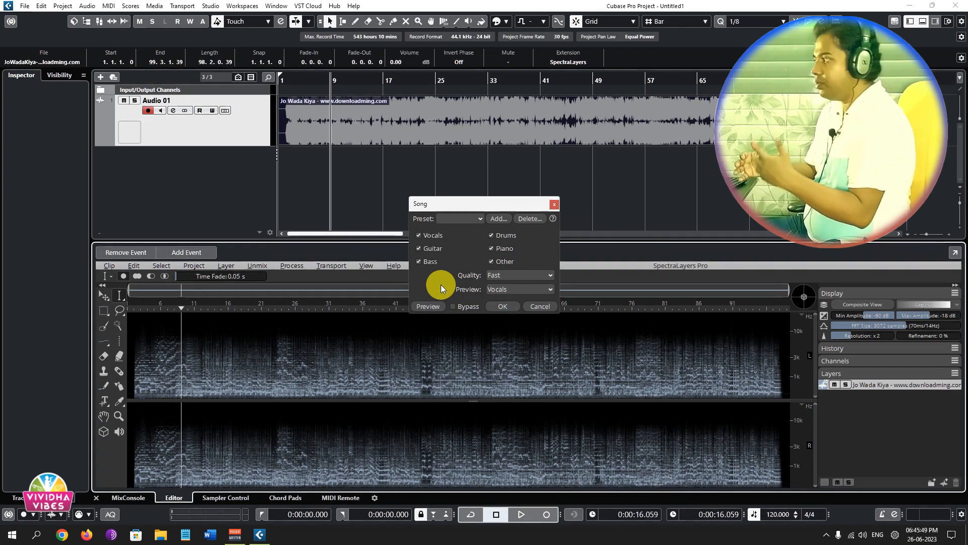
left_click(527, 288)
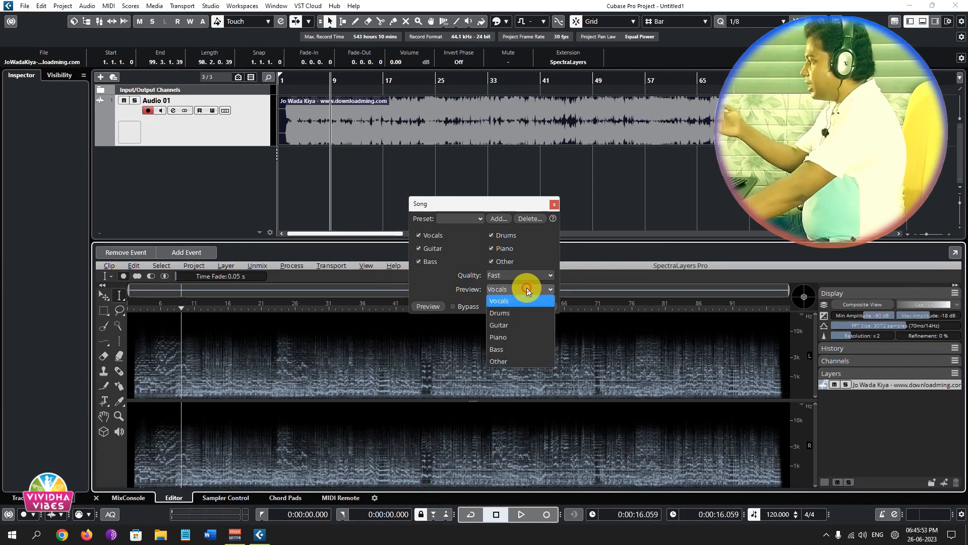
left_click(455, 290)
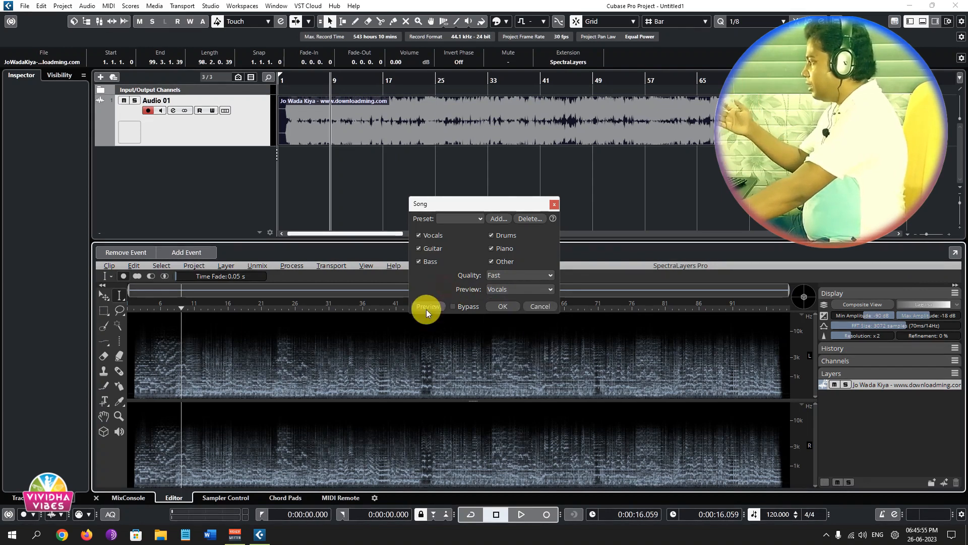
left_click(499, 306)
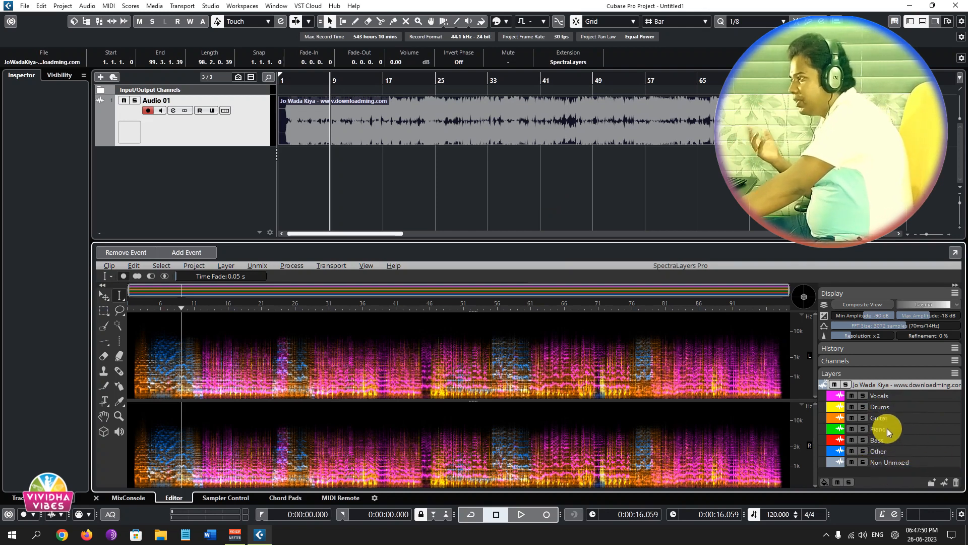
Solo the Vocals layer, play it from near the song start, skip ahead to the first sung passage, and stop playback.
left_click(862, 395)
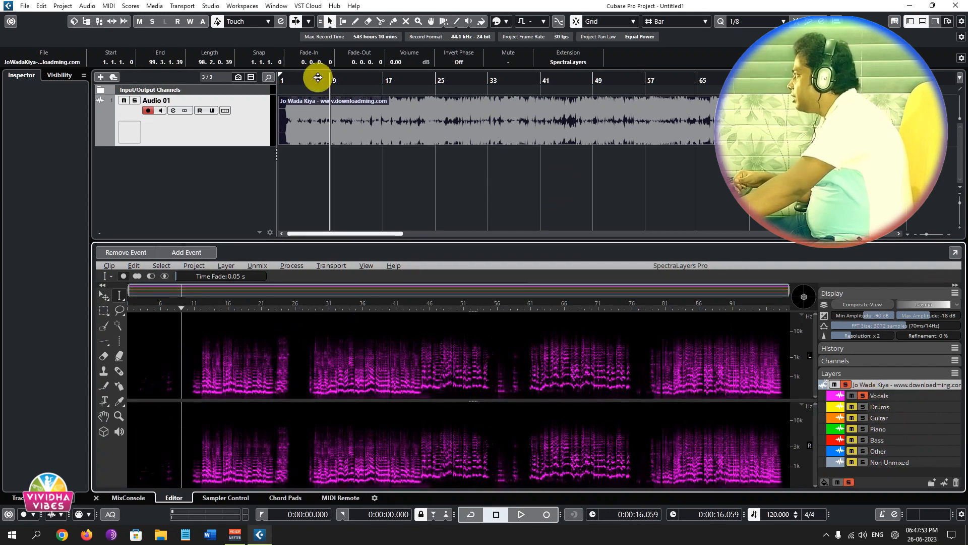
left_click(292, 79)
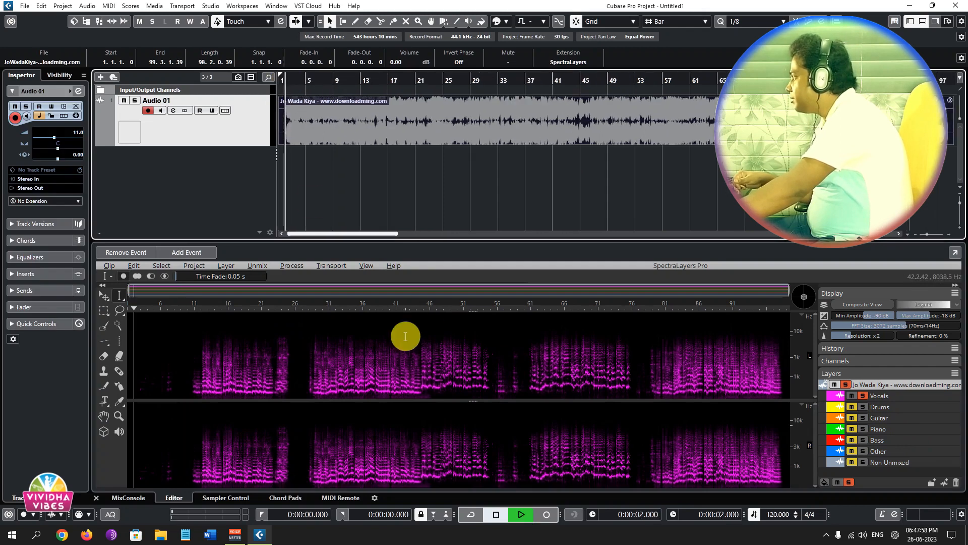
key("space")
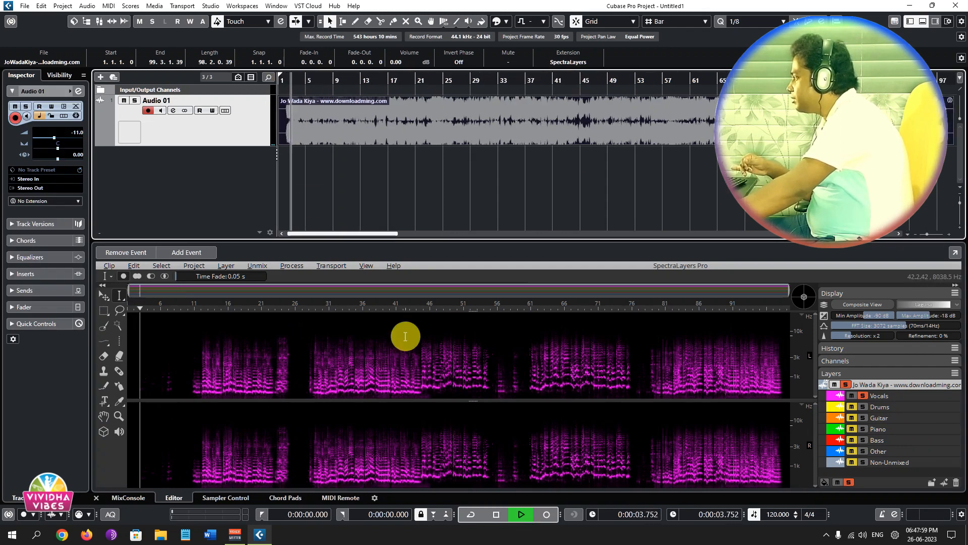
left_click(186, 308)
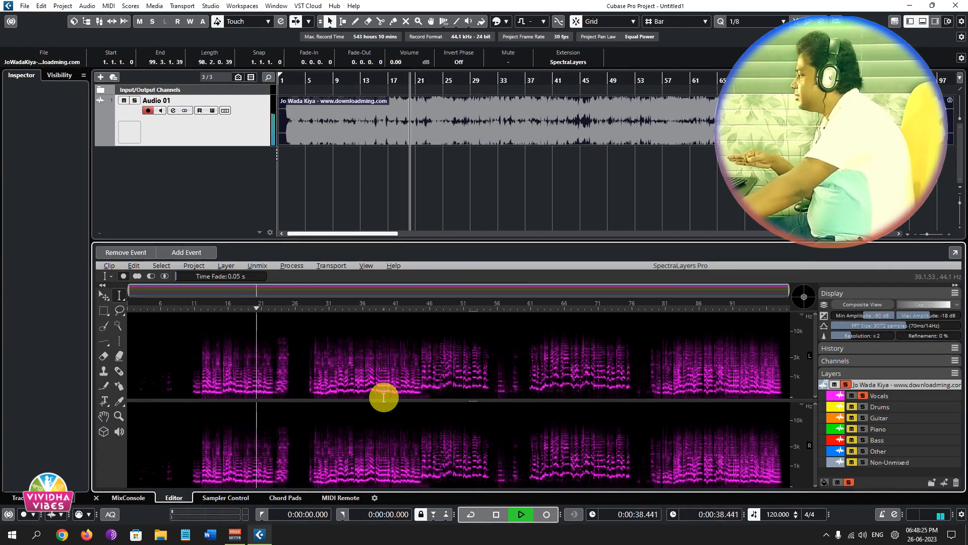
key("space")
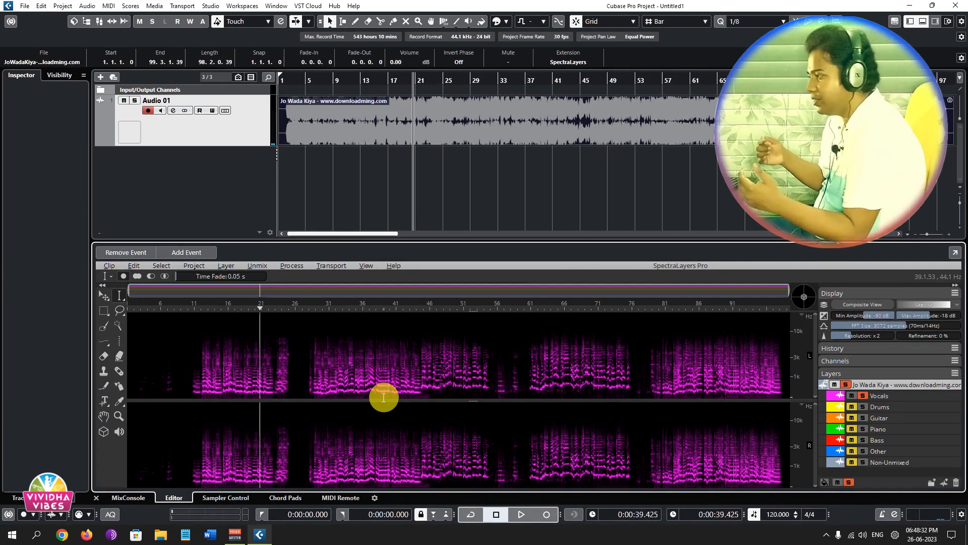
Unsolo and mute the Vocals layer, play the remaining instrument layers from about 2 seconds, and stop playback.
left_click(862, 395)
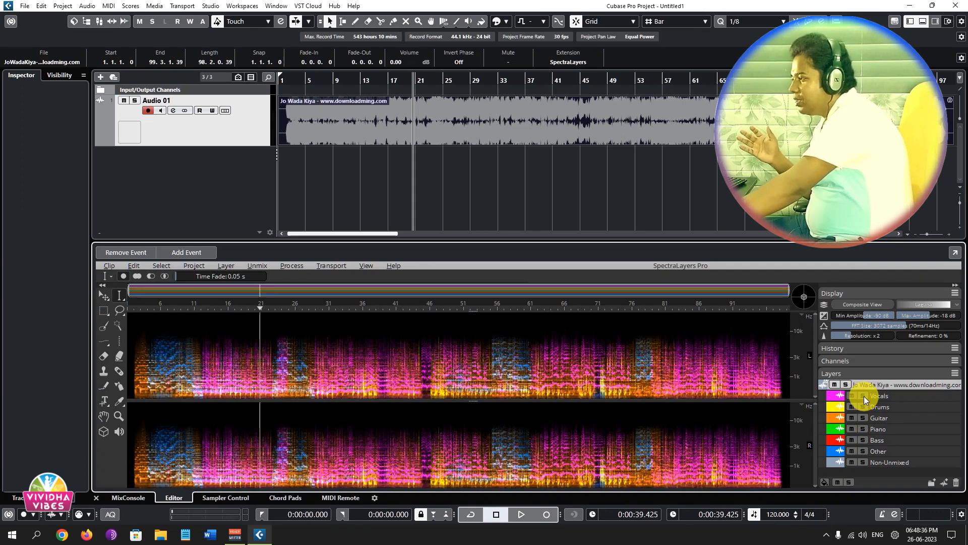
left_click(851, 396)
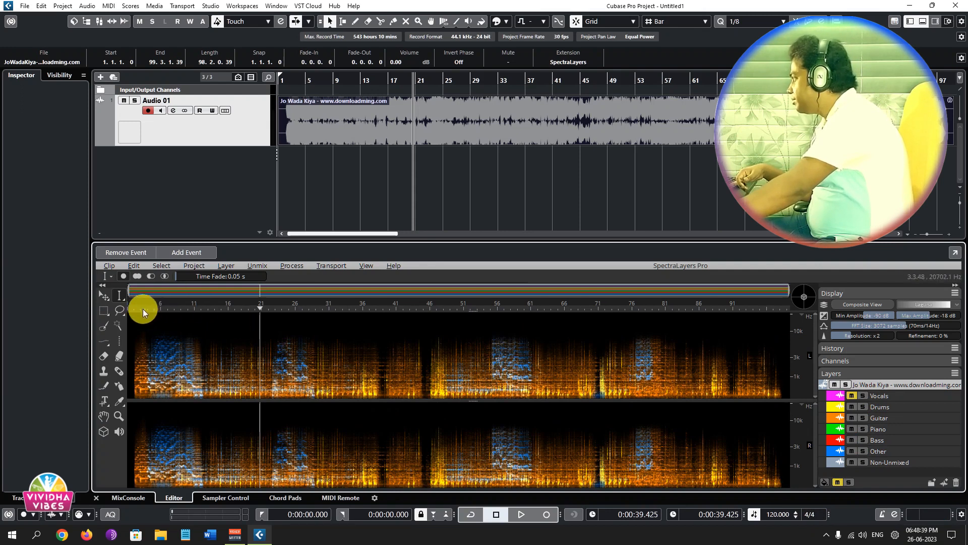
left_click(289, 78)
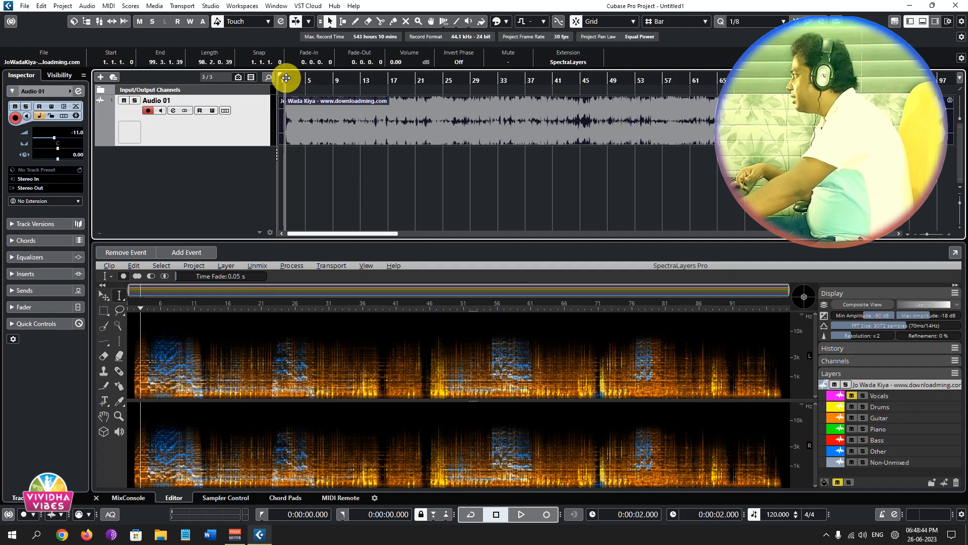
left_click(354, 125)
key("space")
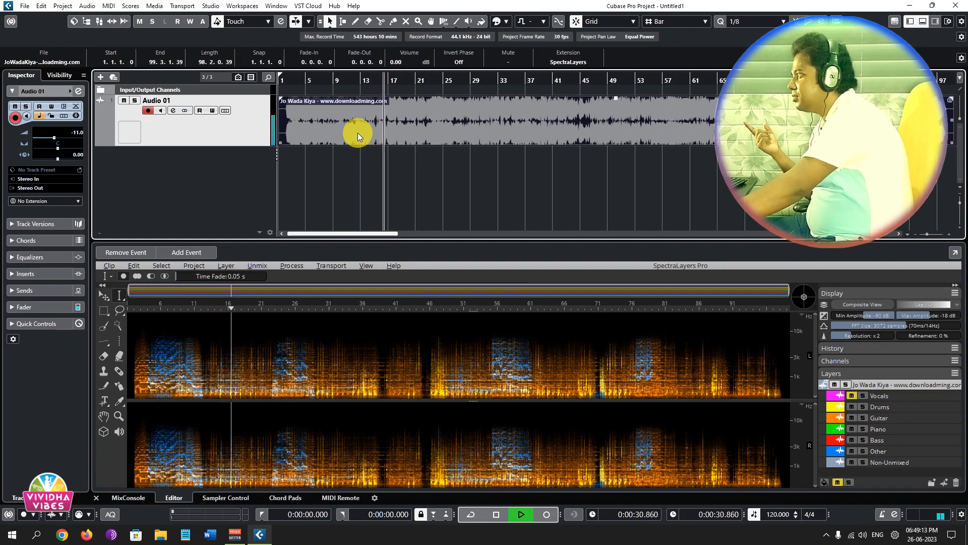
key("space")
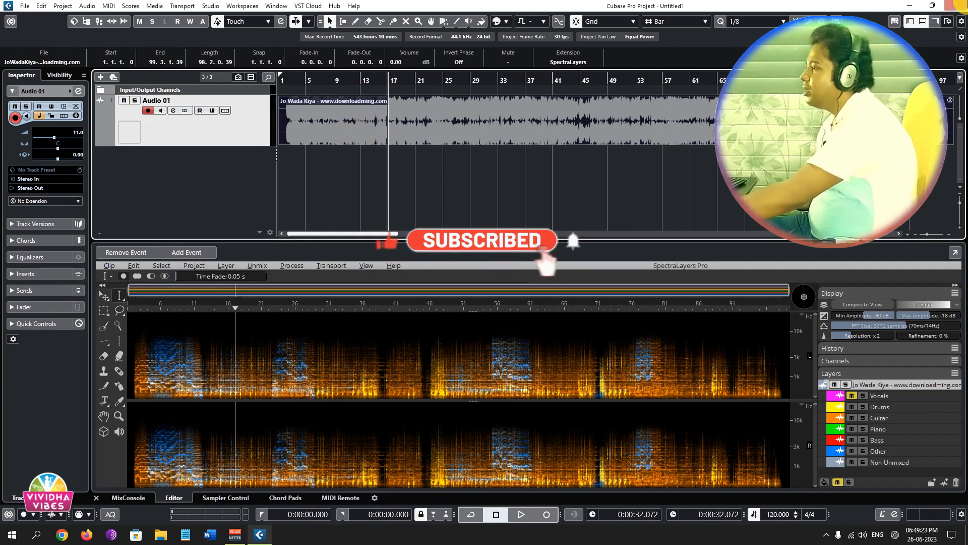
Unmute the Vocals layer and place it on a new track below Audio 01, without copying the file or converting its bit depth.
left_click(851, 396)
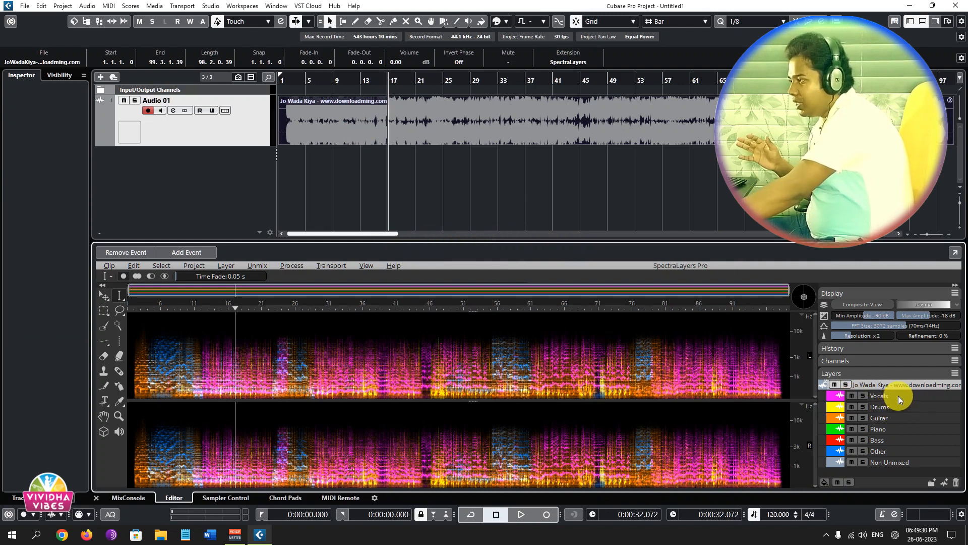
left_click_drag(902, 395, 391, 178)
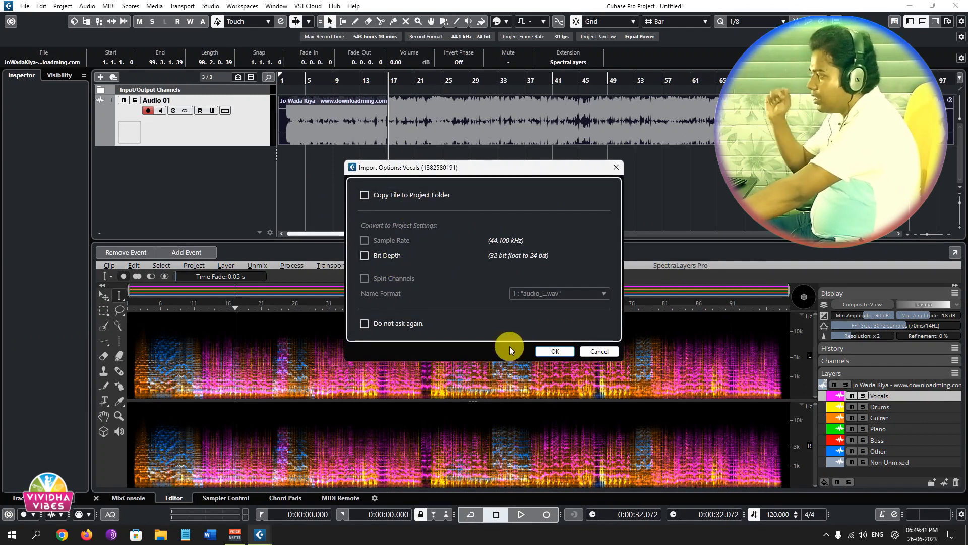
left_click(550, 351)
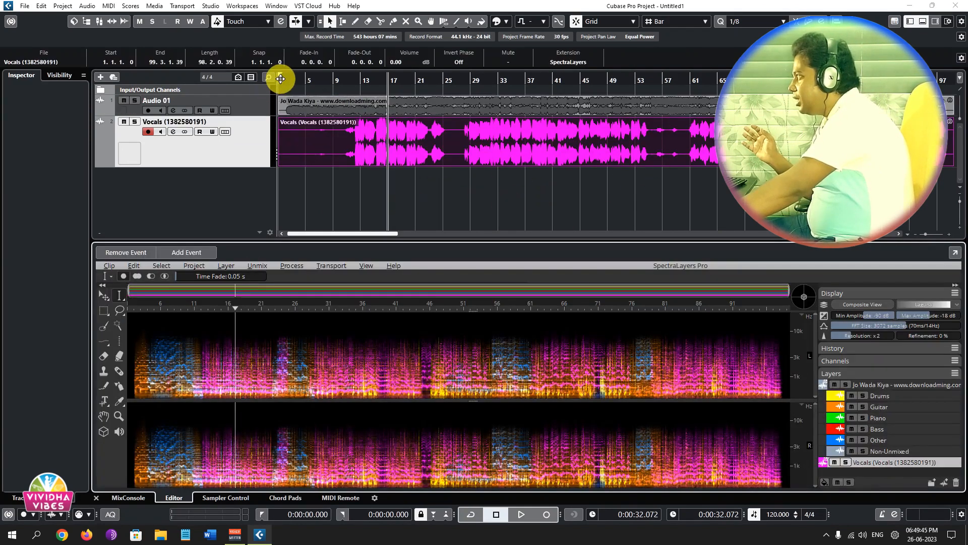
Return the playback position to the project start and solo the new Vocals track.
left_click_drag(295, 81, 273, 83)
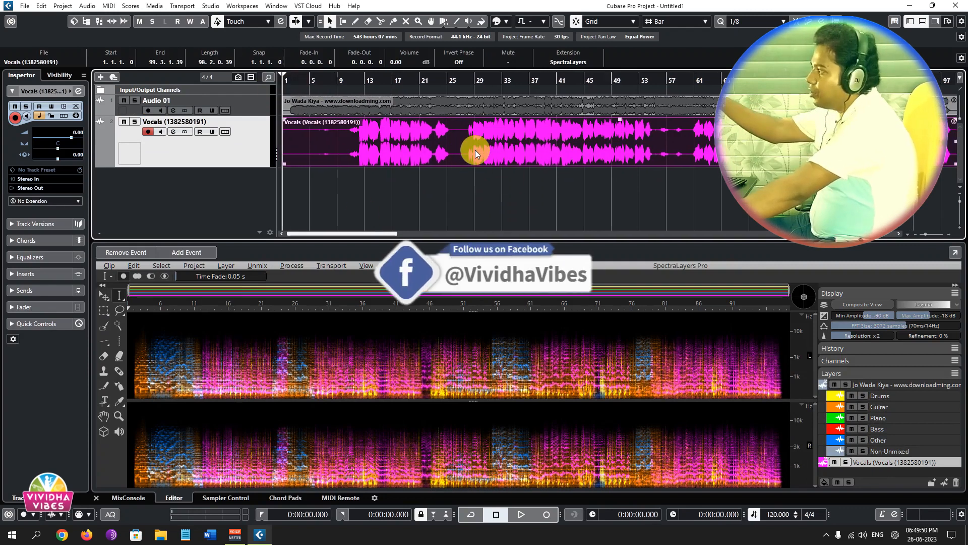
left_click(448, 105)
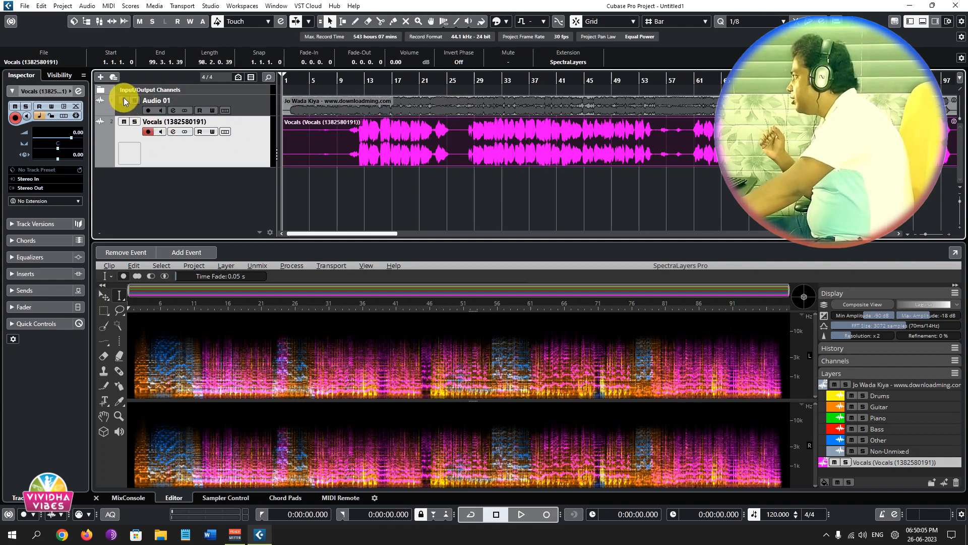
left_click(133, 122)
left_click(569, 146)
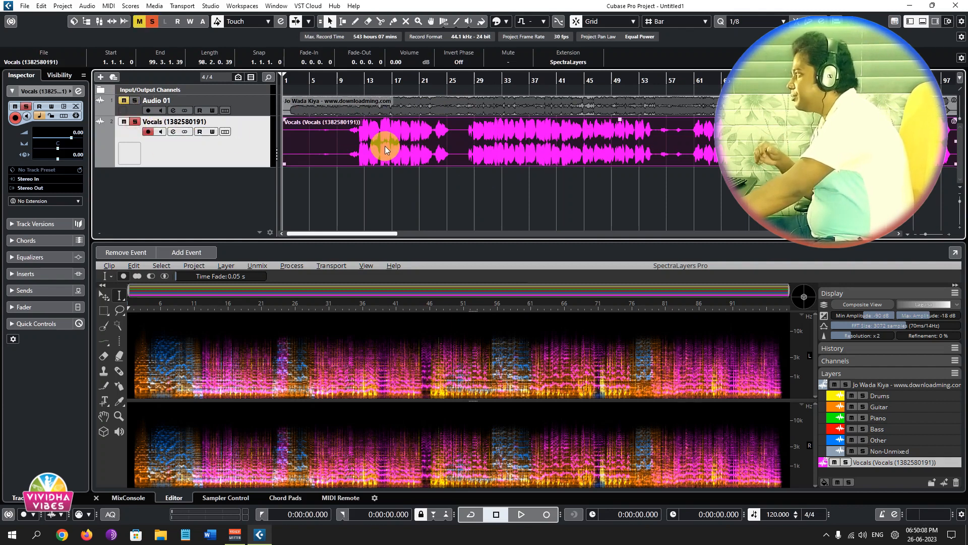
Play the soloed Vocals track from the 20-second position with its channel settings open, and stop playback.
left_click(348, 79)
left_click(347, 79)
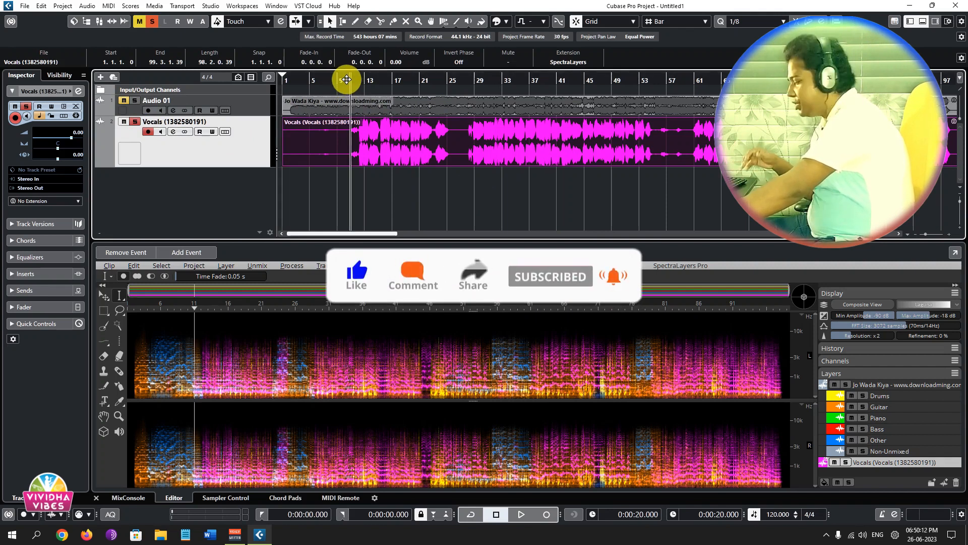
key("space")
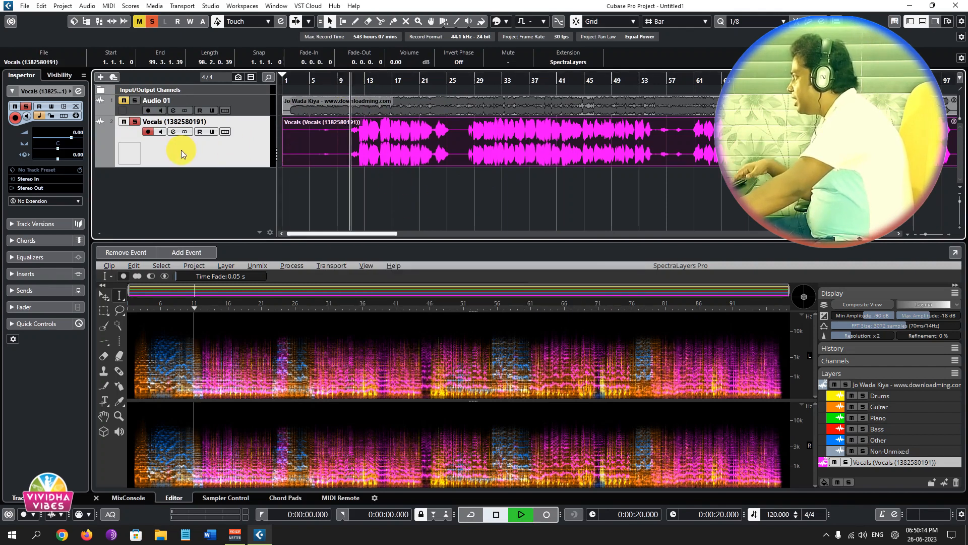
left_click(173, 132)
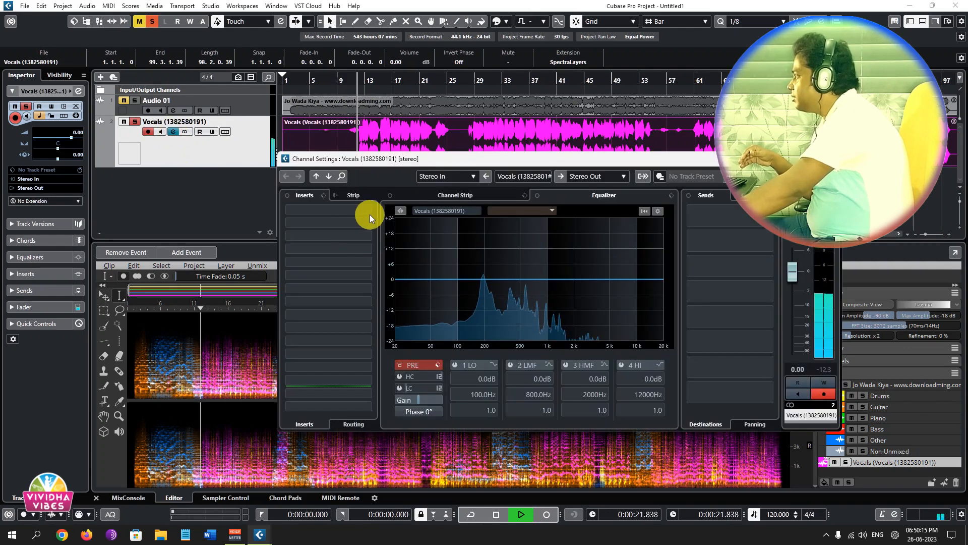
key("space")
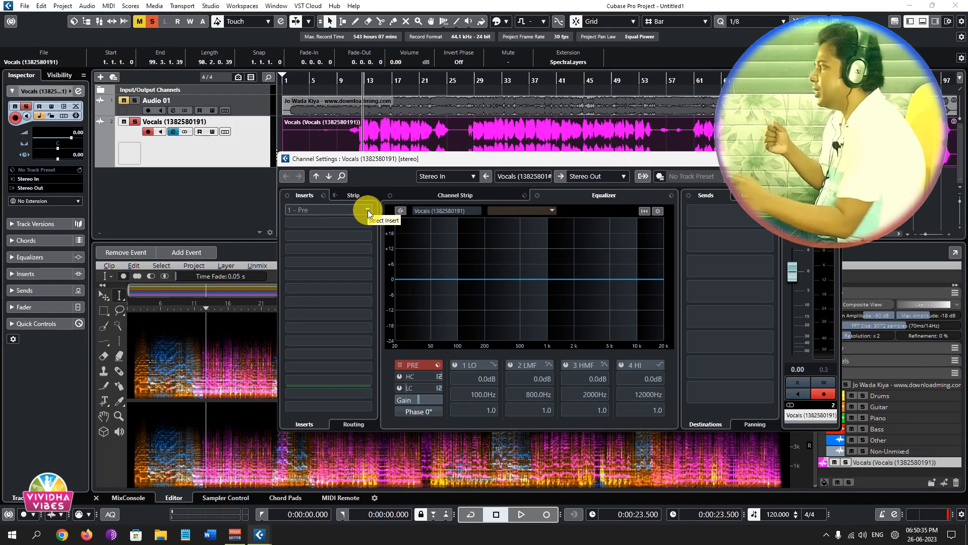
left_click(367, 210)
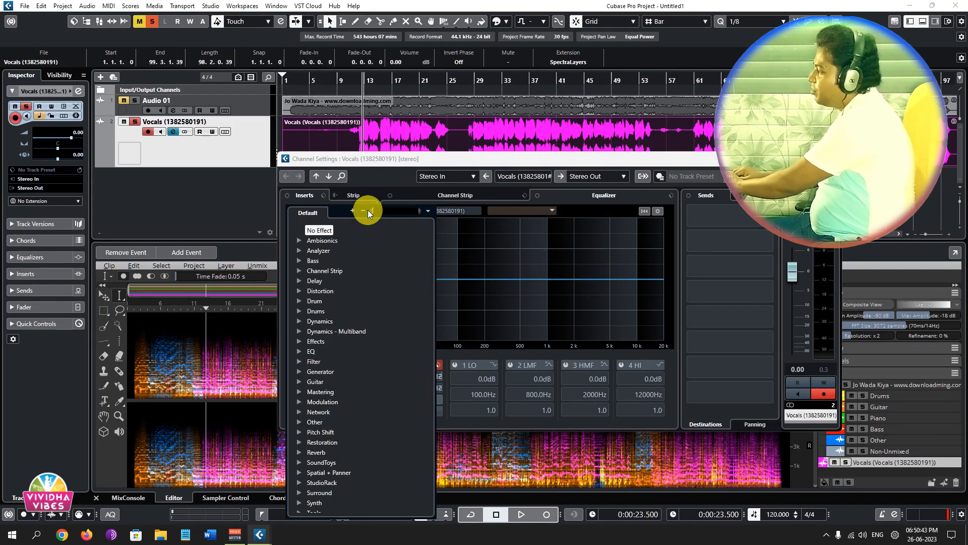
type("clarity")
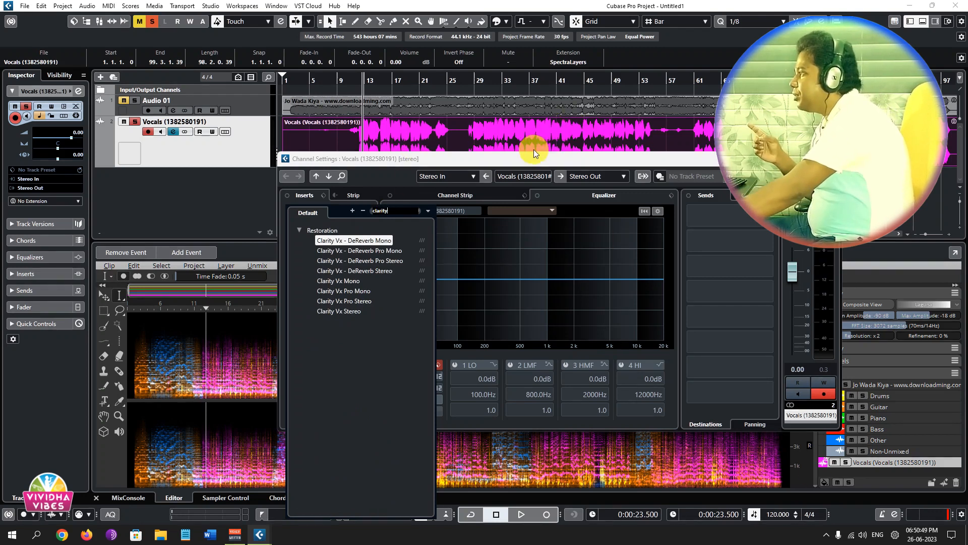
left_click(542, 162)
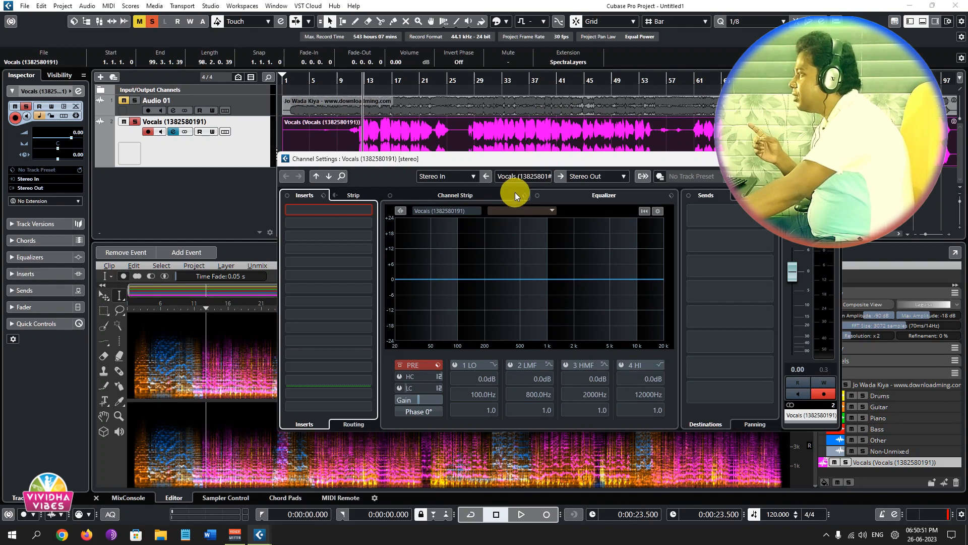
Move the channel settings window clear of the Vocals clip and load Clarity Vx Stereo in the first insert slot.
left_click_drag(526, 161, 515, 192)
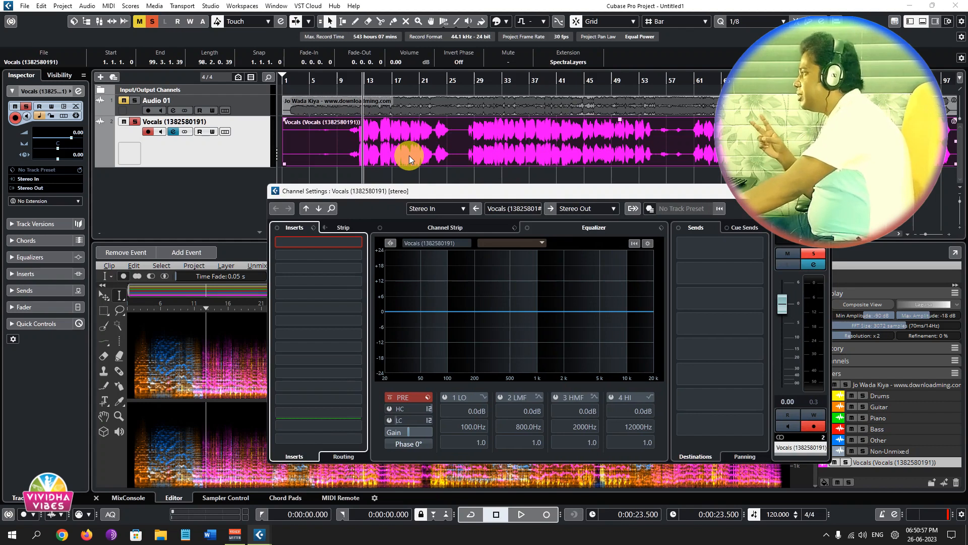
left_click(358, 241)
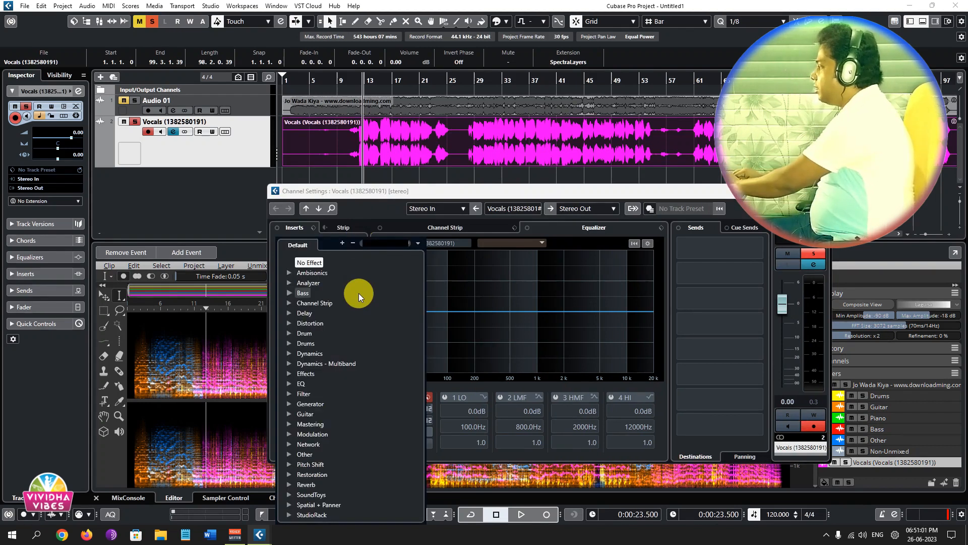
type("clarity")
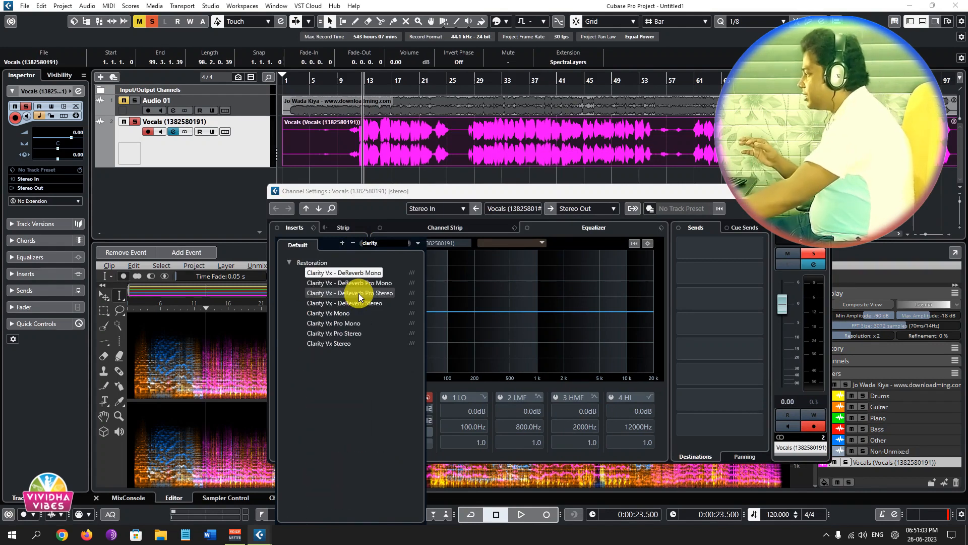
left_click(340, 343)
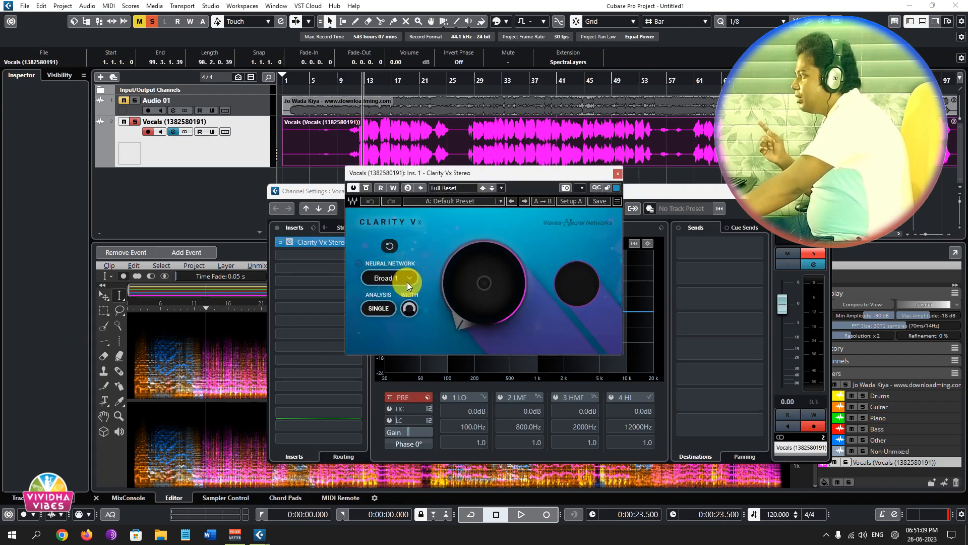
Set Clarity Vx to the Broad 2 neural network with ambience reduction at 100, and play the vocals from the 20-second position.
left_click(409, 277)
left_click(428, 295)
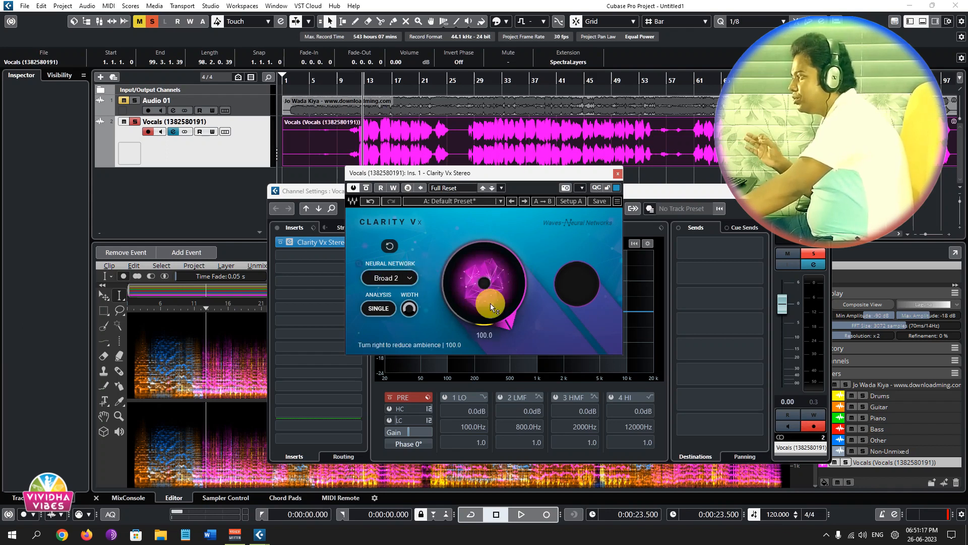
left_click(350, 76)
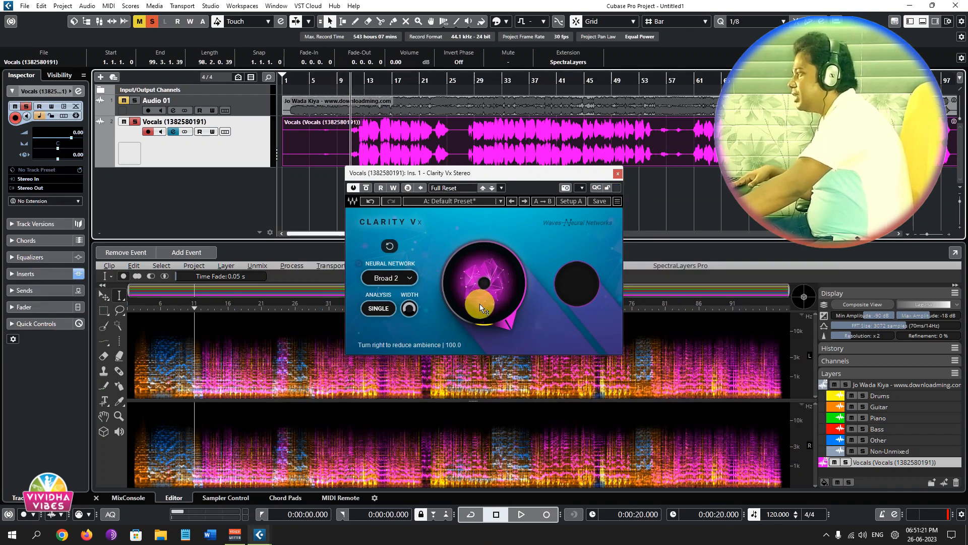
mouse_move(498, 303)
key("space")
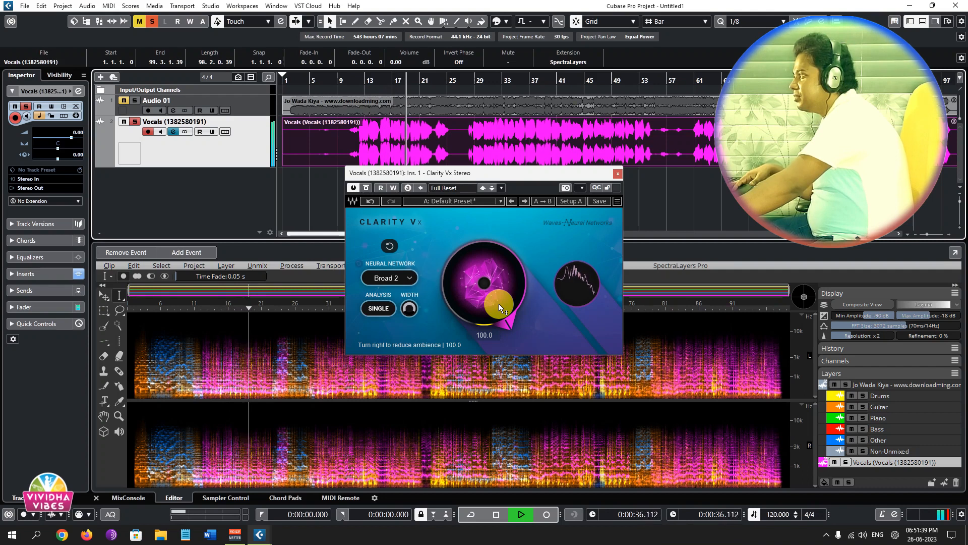
key("space")
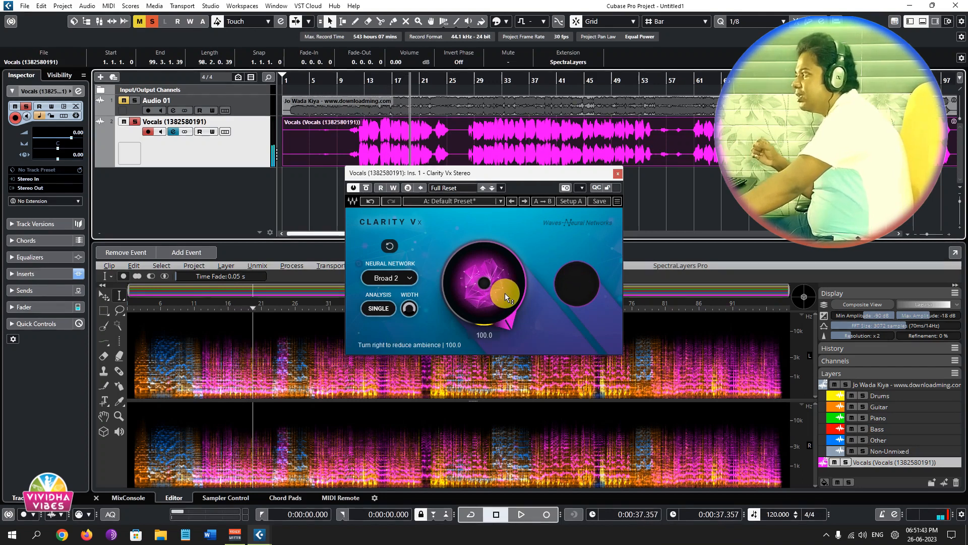
Play the vocals from the 22-second position, switching Clarity Vx between inactive and active to compare, and stop playback.
left_click(356, 78)
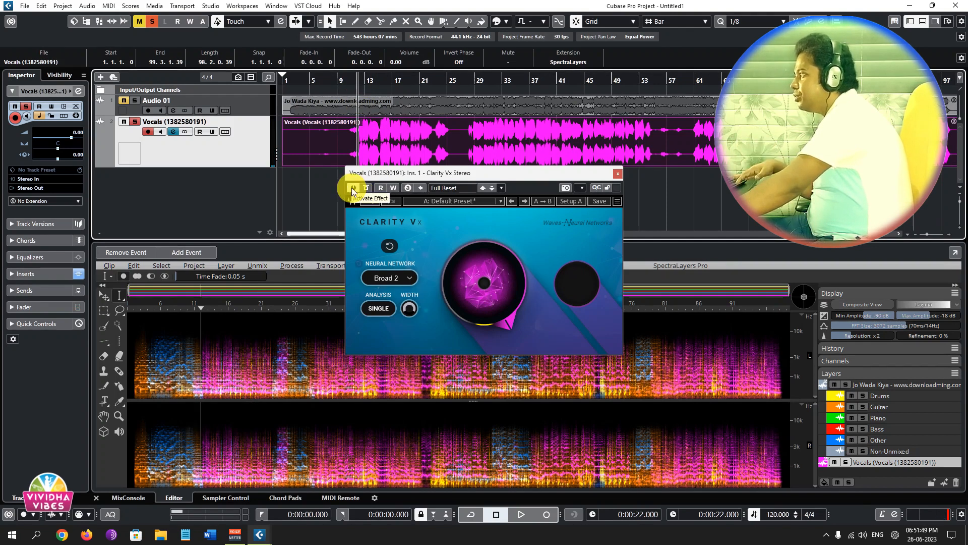
key("space")
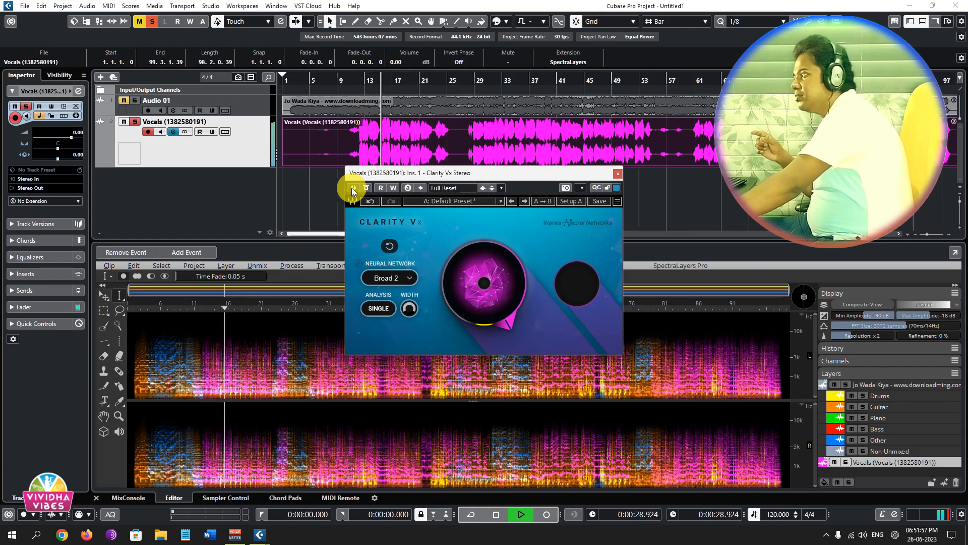
left_click(354, 188)
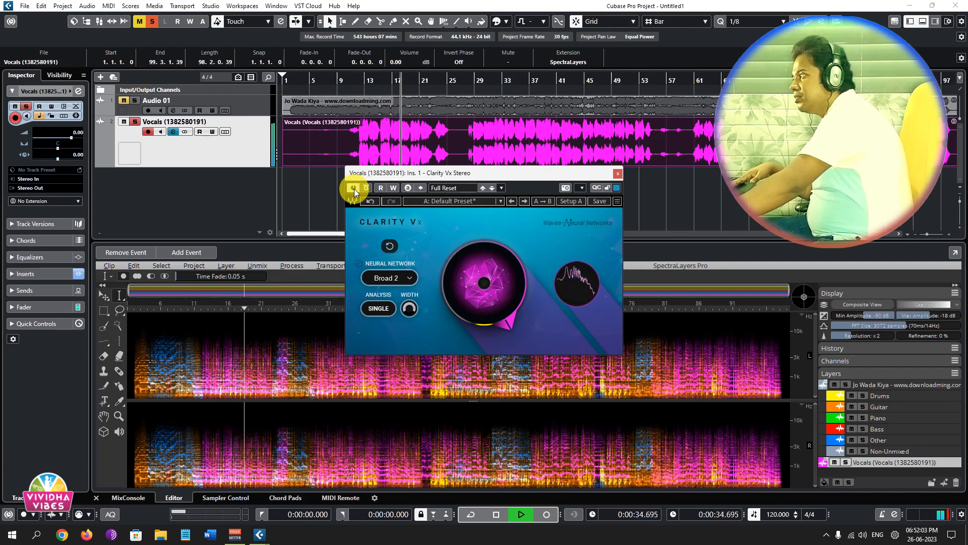
key("space")
Switch the Clarity Vx neural network to Broad 1, play the vocals from the 22-second position, and stop playback.
left_click(383, 121)
left_click(357, 79)
left_click(410, 278)
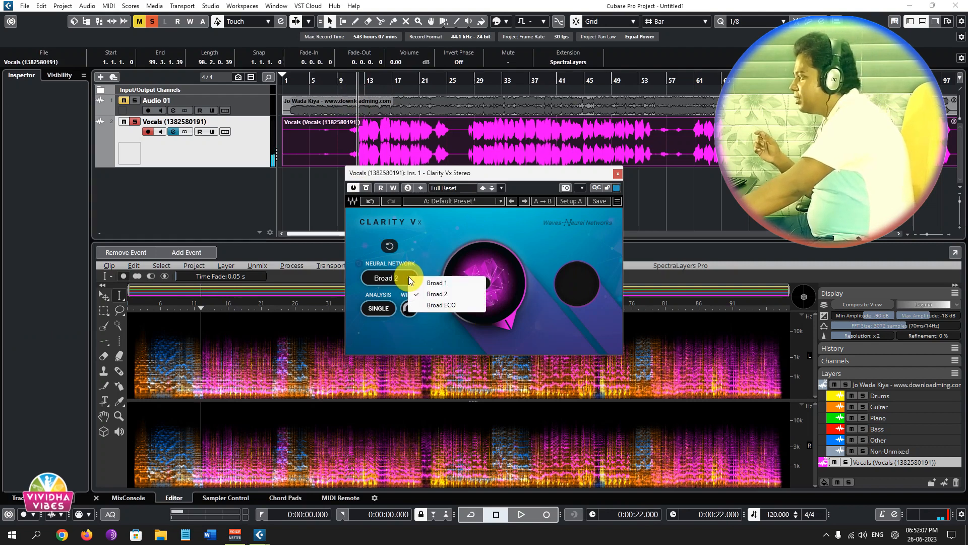
left_click(446, 282)
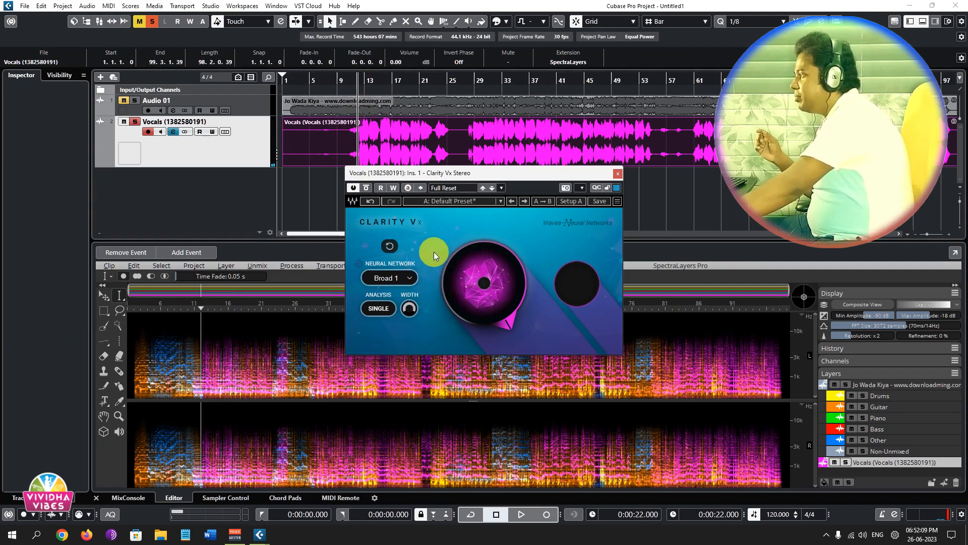
key("space")
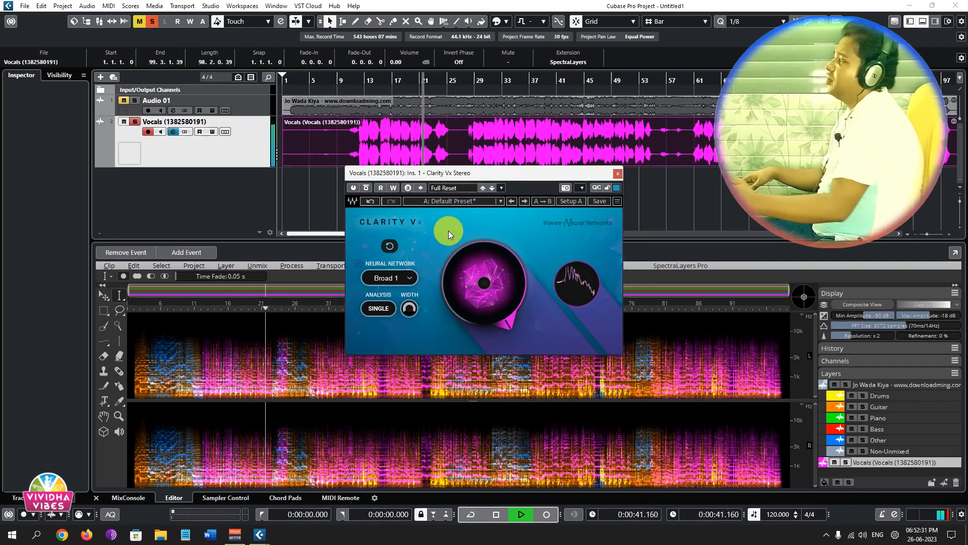
key("space")
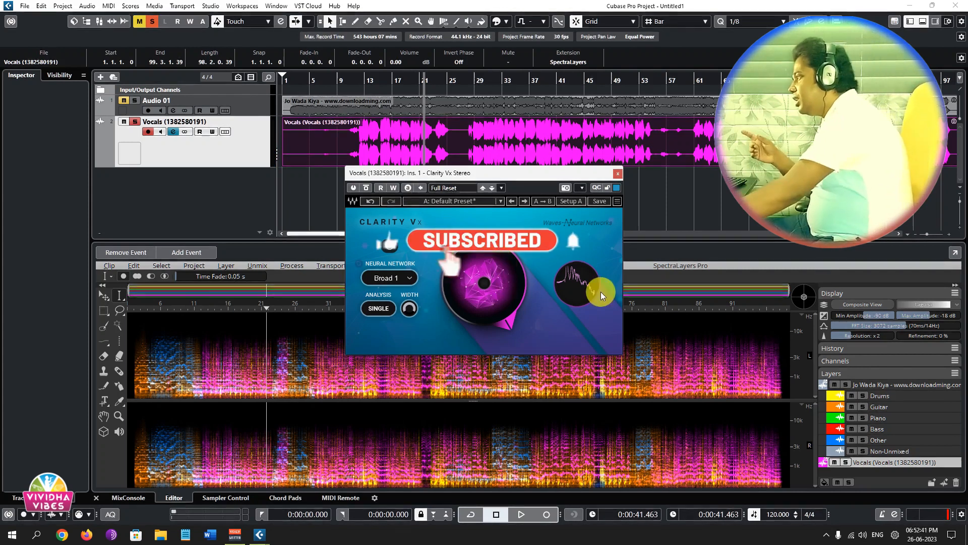
Try the Clarity Vx ambience reduction at 74.2, return it to 100, and close the plug-in window.
mouse_move(522, 289)
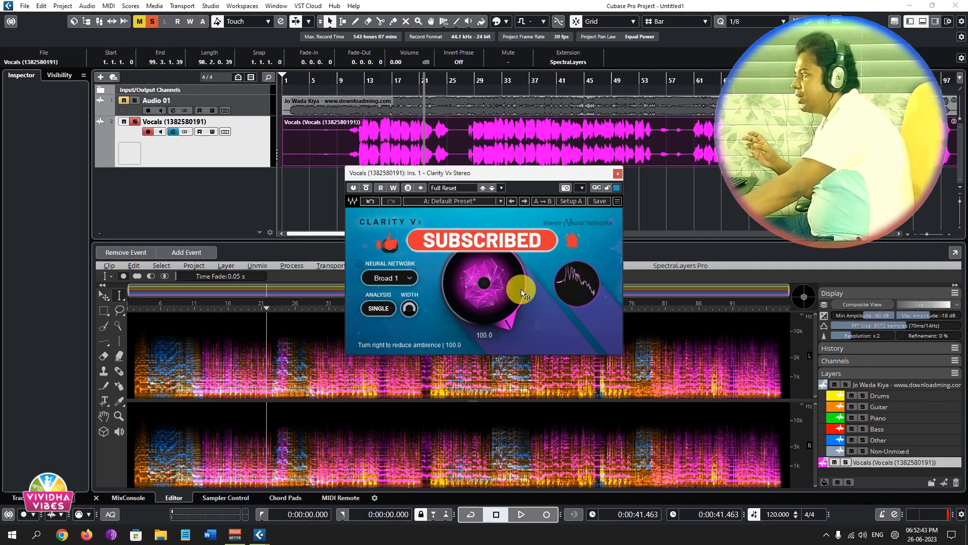
left_click_drag(507, 278, 508, 296)
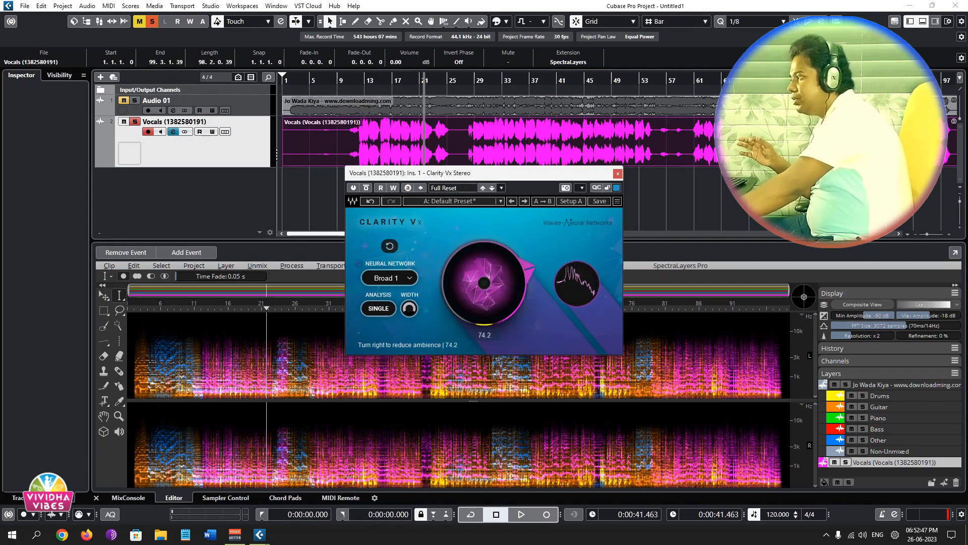
left_click_drag(508, 295, 507, 278)
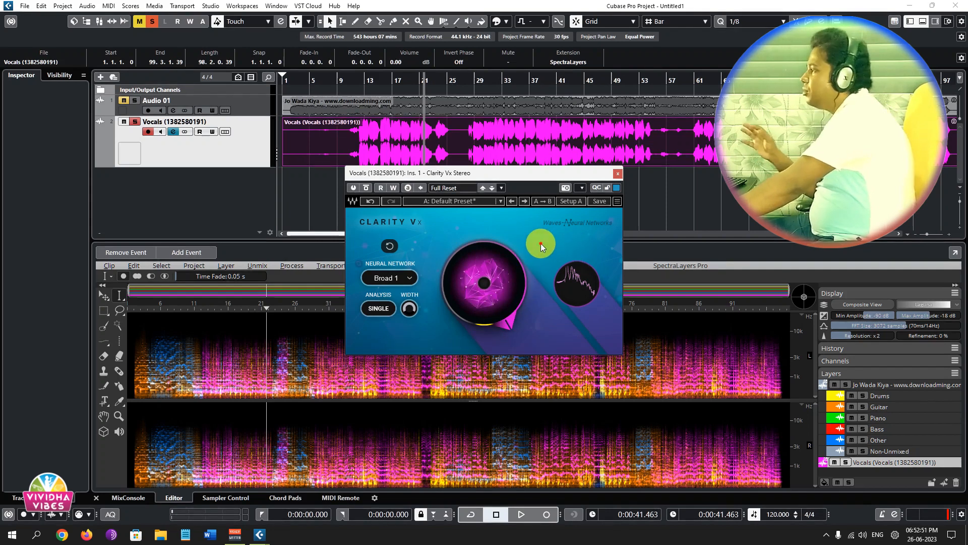
left_click(618, 173)
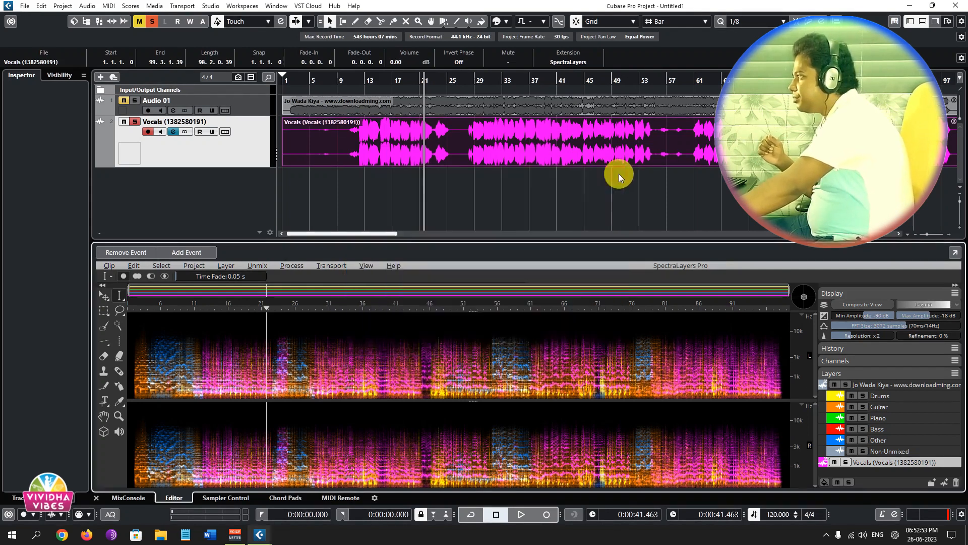
Reactivate Clarity Vx in the Vocals channel settings and load Clarity Vx - DeReverb Stereo in the second insert slot.
left_click(249, 150)
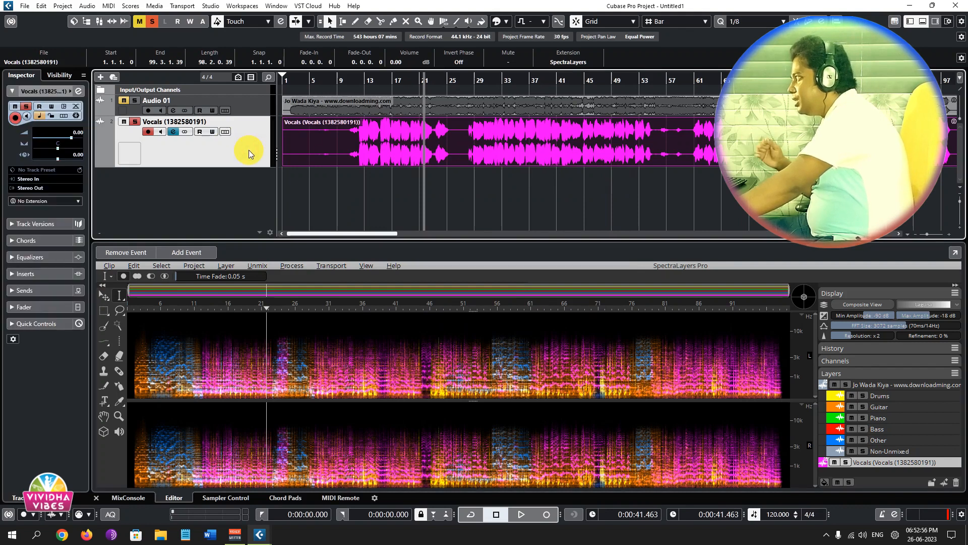
left_click(173, 132)
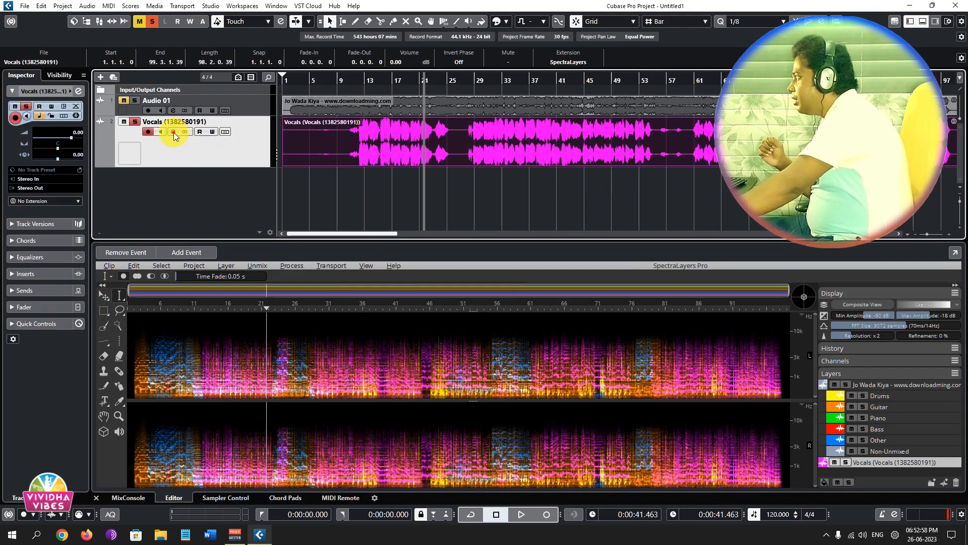
left_click(278, 243)
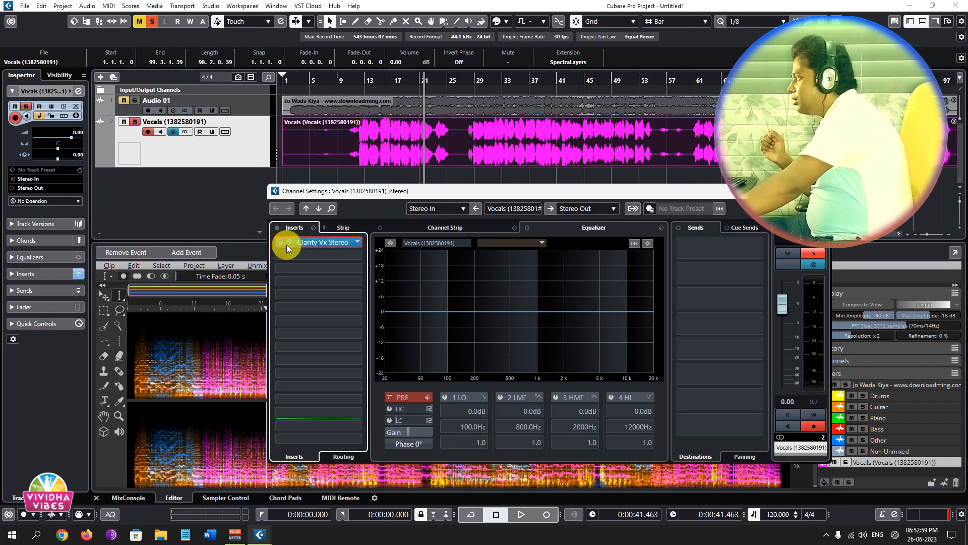
left_click(362, 239)
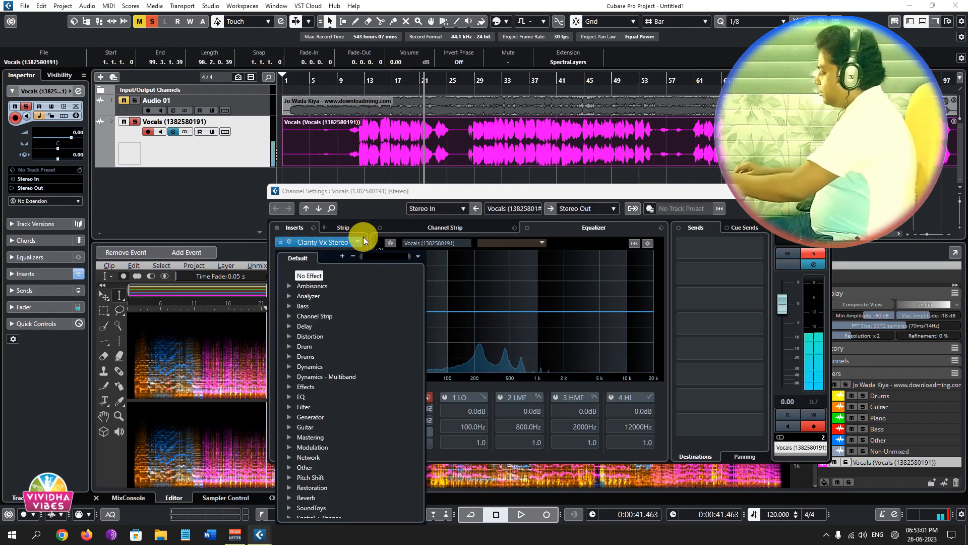
type("clarit")
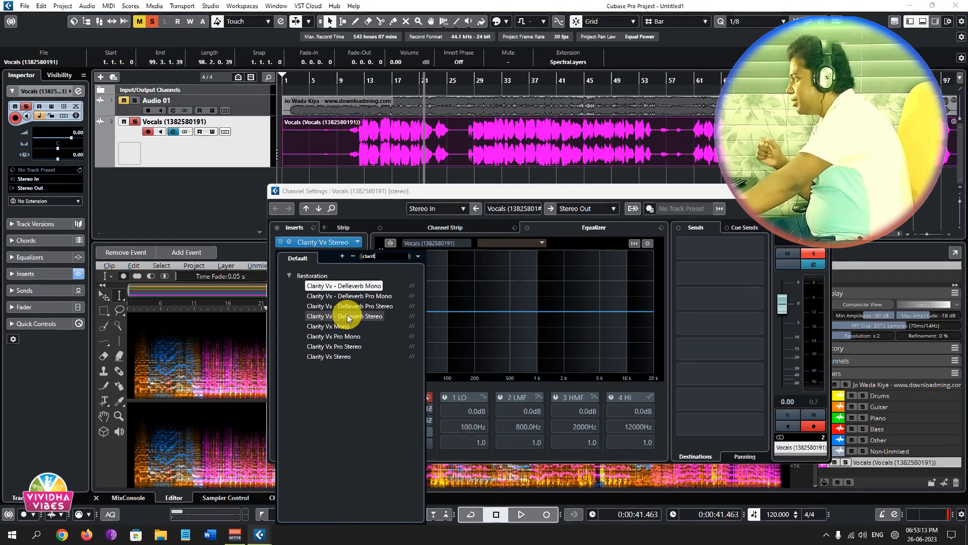
left_click(347, 316)
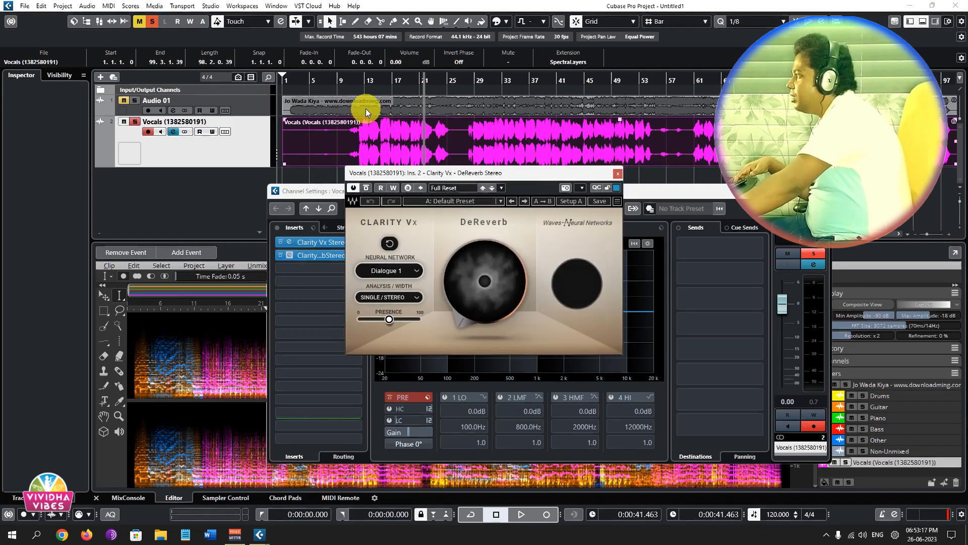
Play the vocals through DeReverb with the Dialogue 1 network from the 22-second position, and stop playback.
left_click(355, 81)
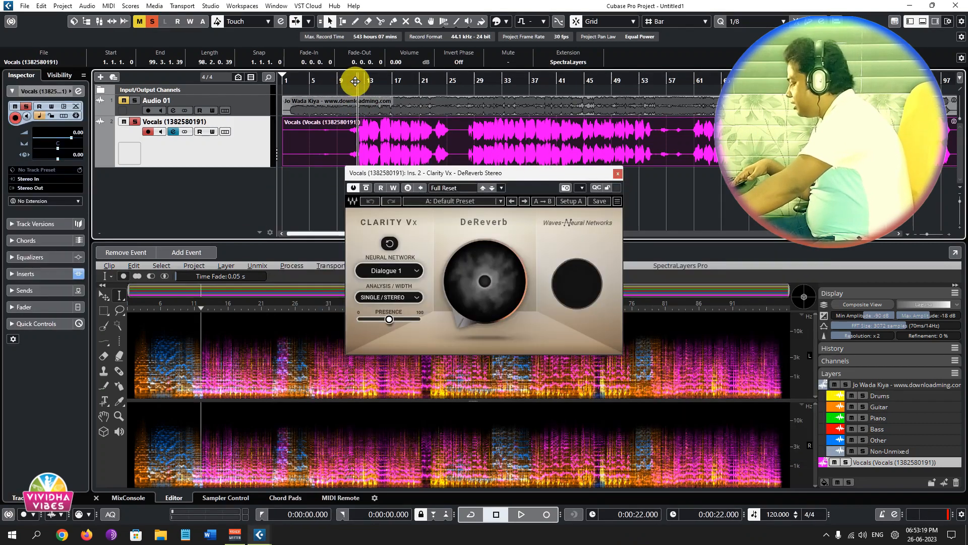
key("space")
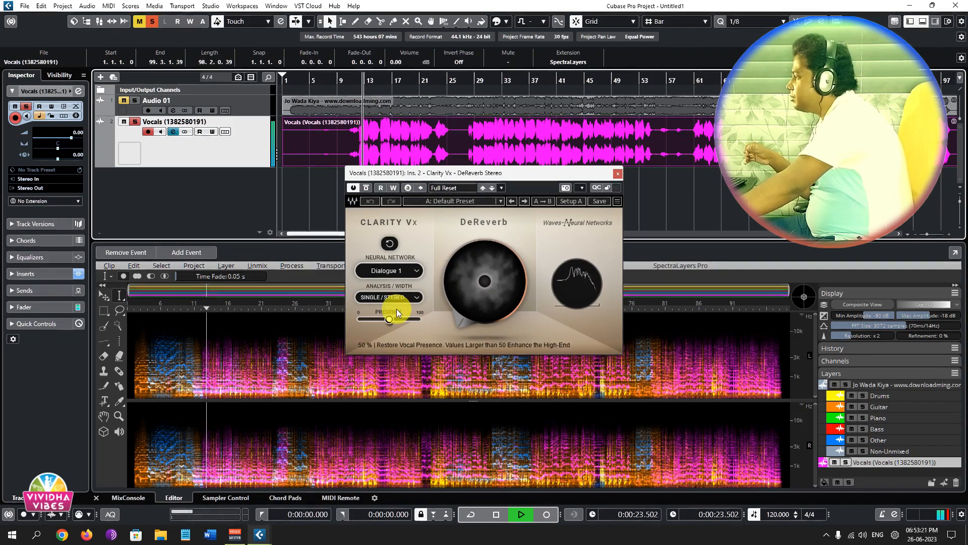
left_click(415, 271)
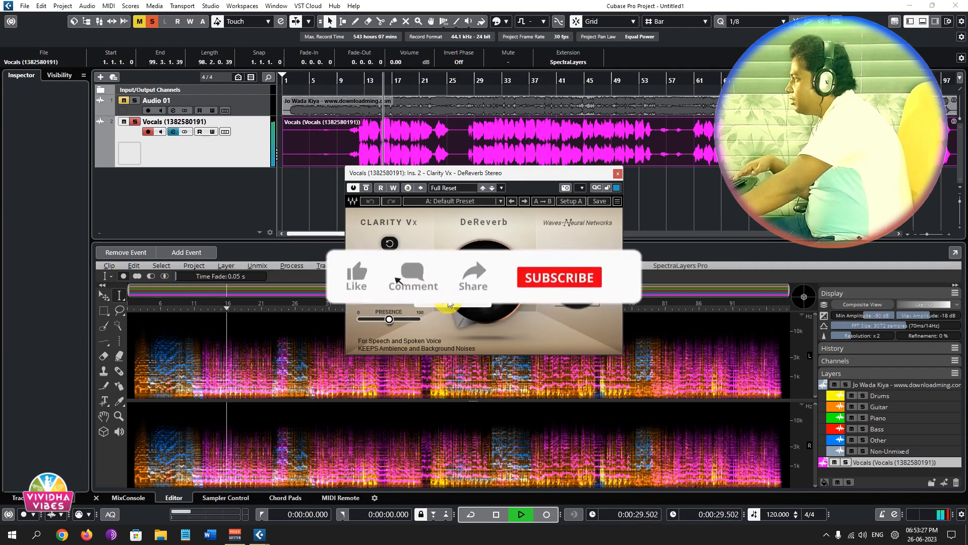
left_click(522, 179)
key("space")
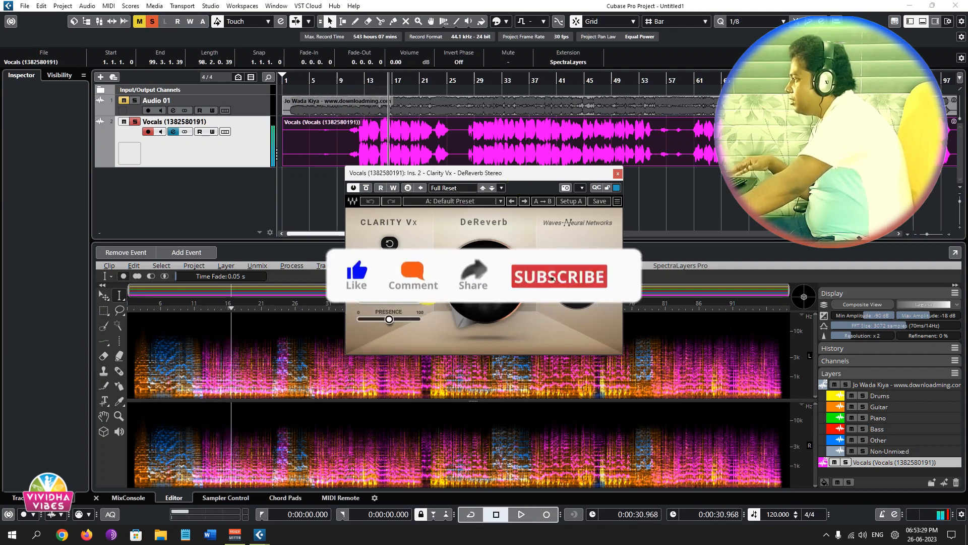
Set the DeReverb neural network to Singing 1 and the reverb reduction to 100.
left_click(416, 270)
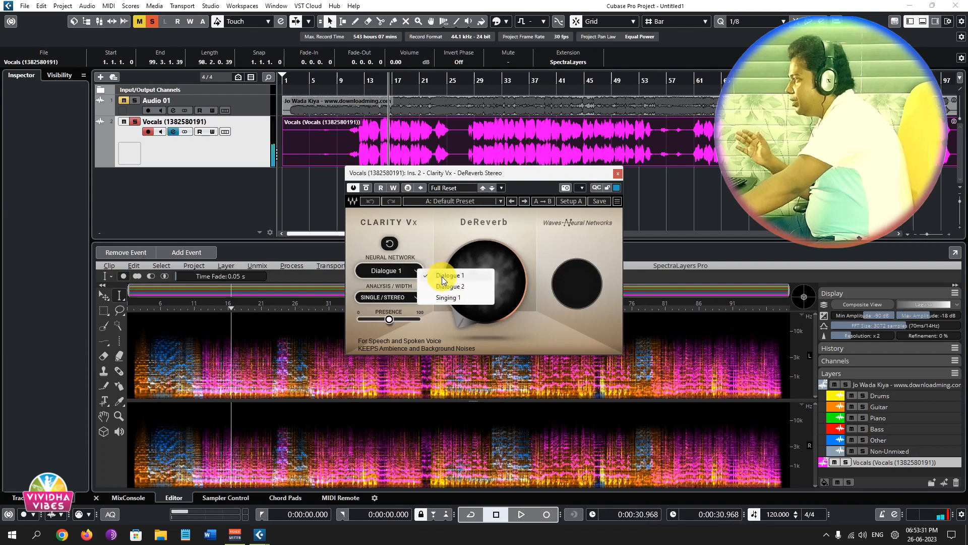
left_click(446, 298)
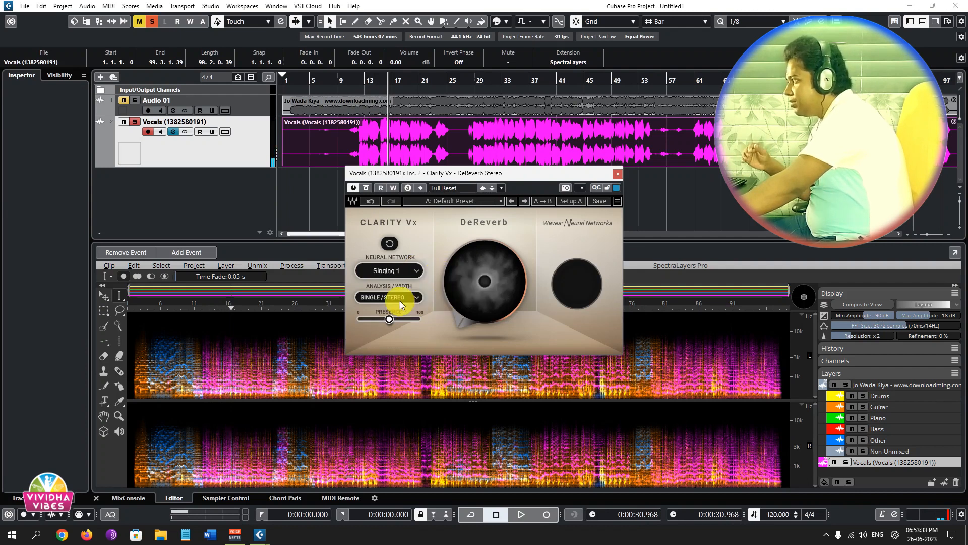
left_click_drag(484, 310, 484, 263)
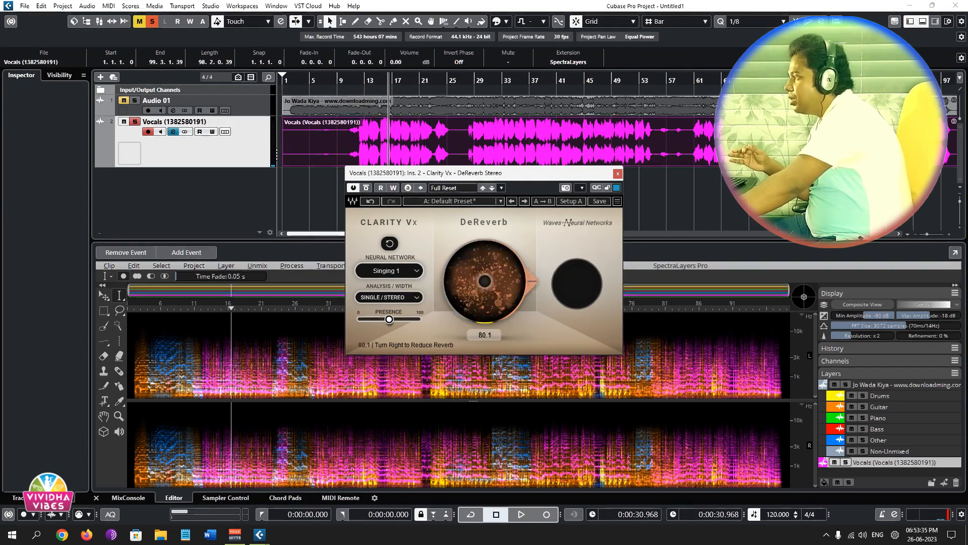
Play the vocals from about the 22-second position while lowering the reverb reduction and returning it to 100.
left_click(361, 79)
key("space")
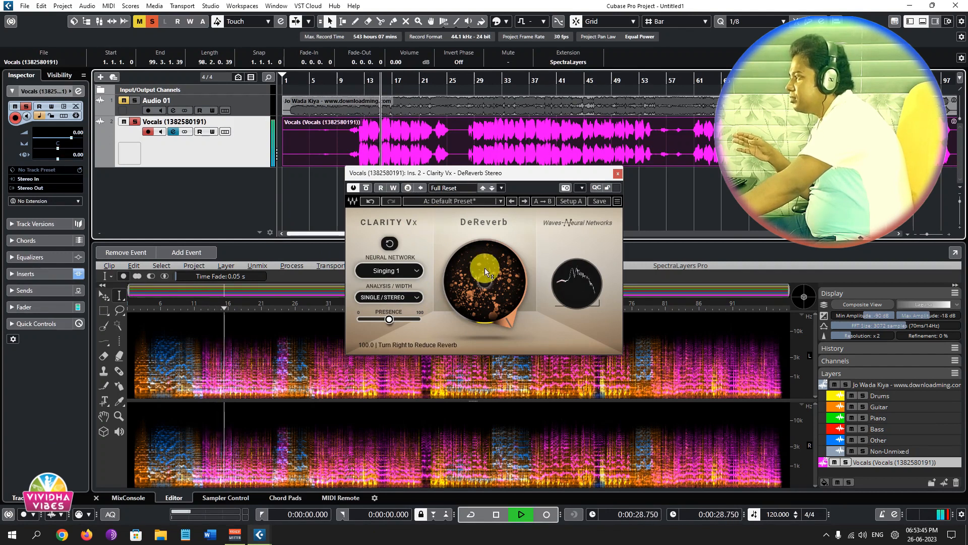
left_click_drag(510, 268, 509, 324)
mouse_move(509, 264)
left_mouse_down()
mouse_move(510, 273)
mouse_move(509, 252)
left_mouse_up()
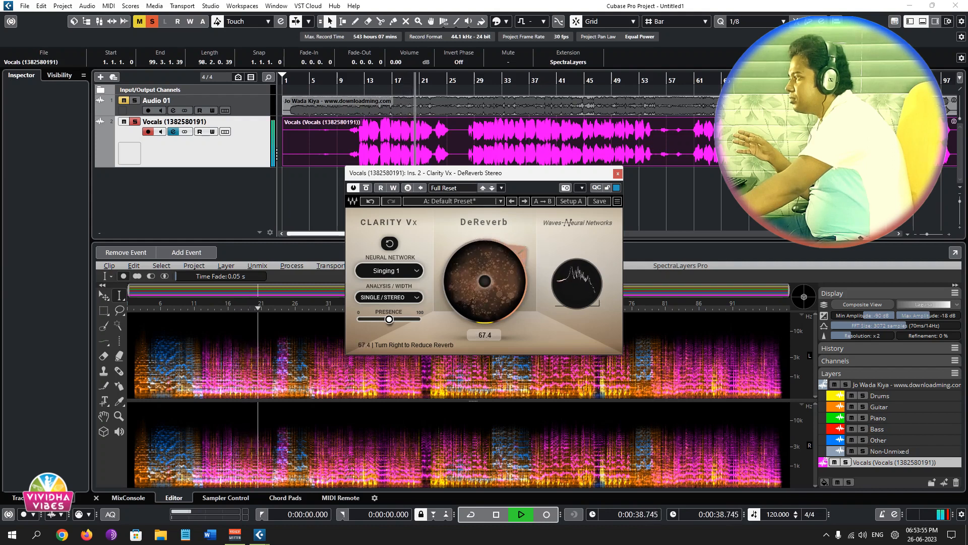
Replay the vocals from just before the singing starts, toggling DeReverb's active state to compare, and stop playback.
left_click(354, 76)
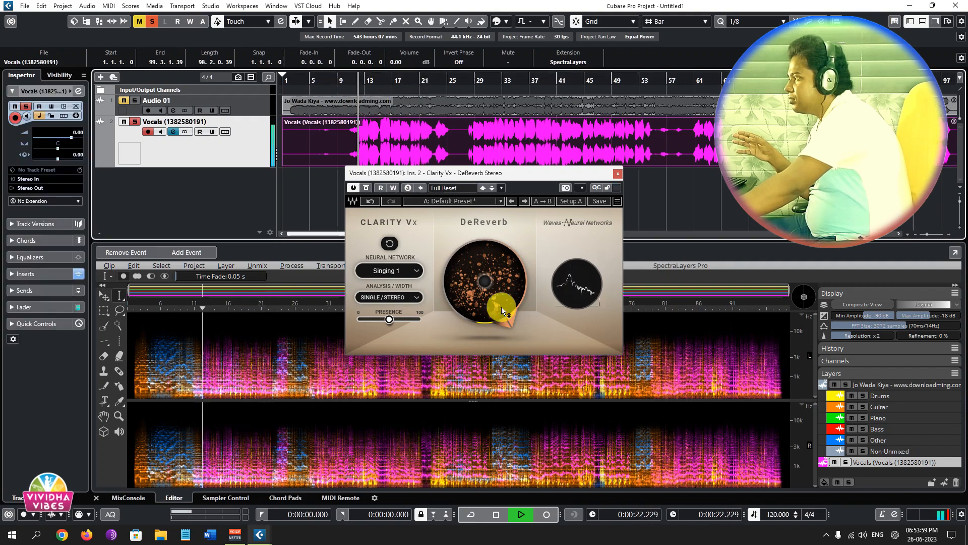
left_click(353, 188)
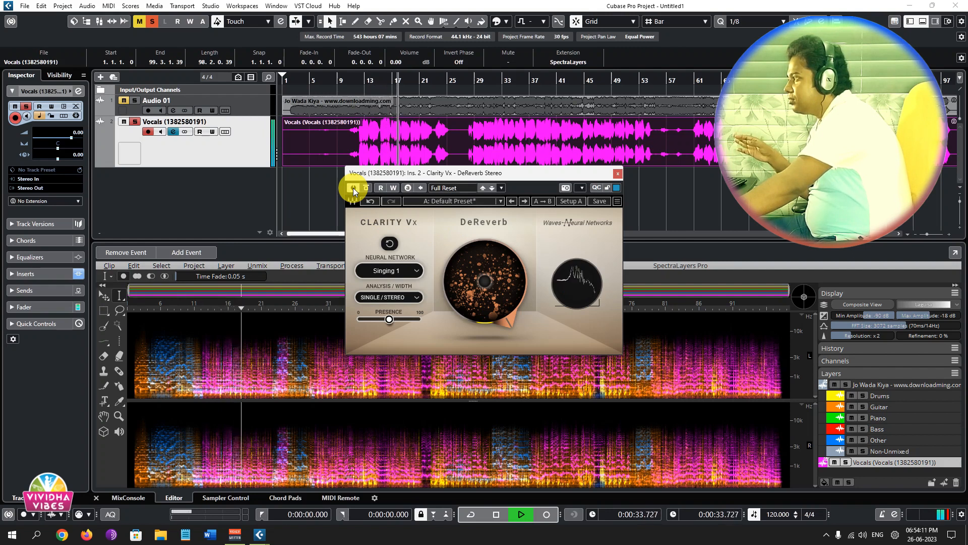
key("space")
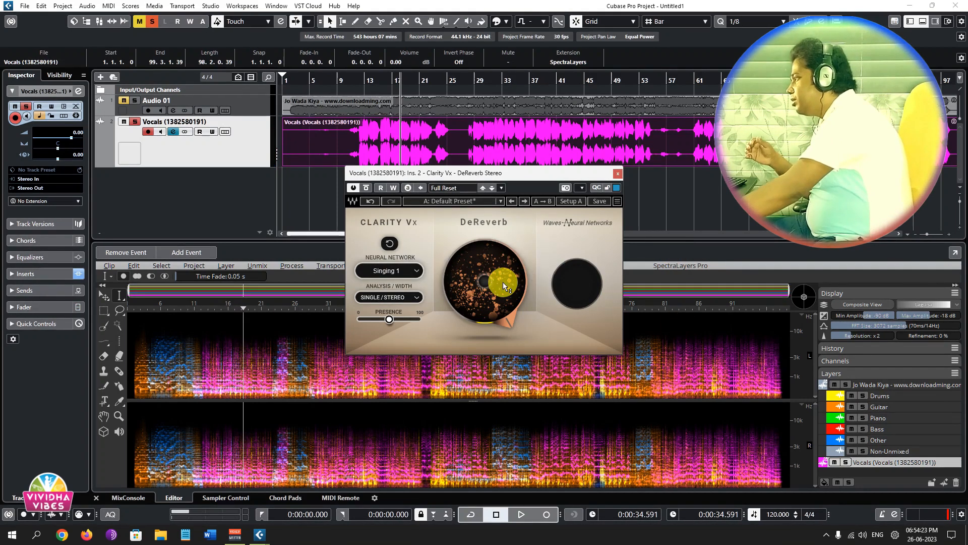
mouse_move(502, 277)
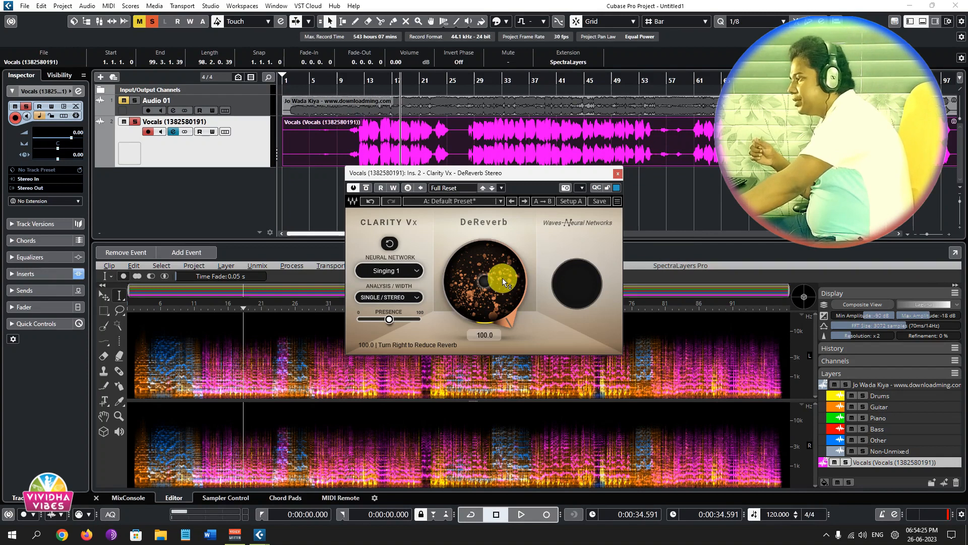
left_click(511, 309)
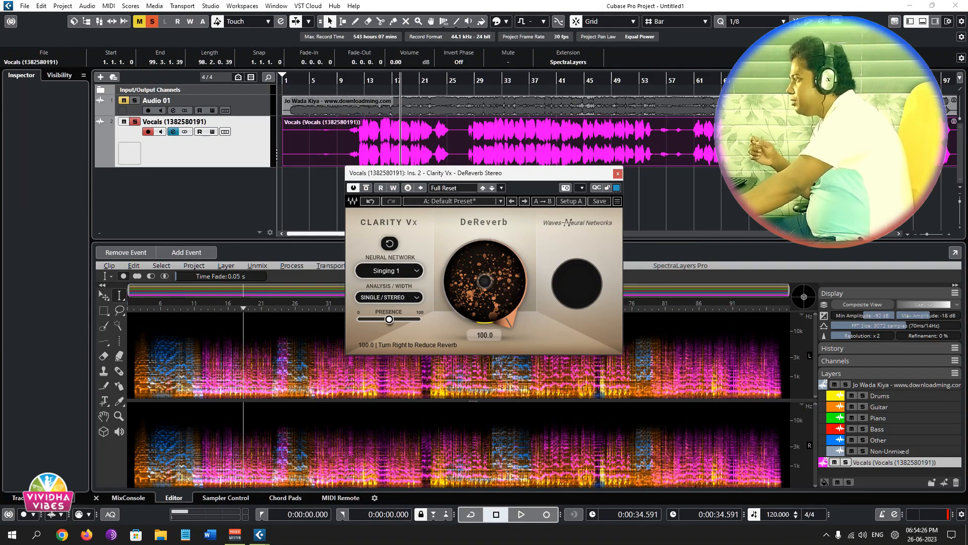
Close DeReverb, browse the effects available for the Vocals channel's third insert slot, and close the channel settings without adding any.
left_click(621, 173)
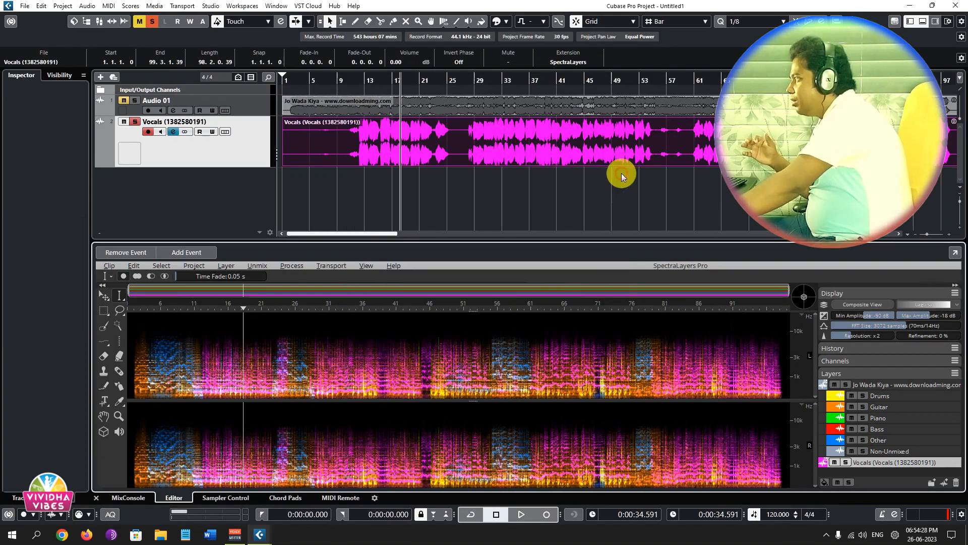
left_click(172, 131)
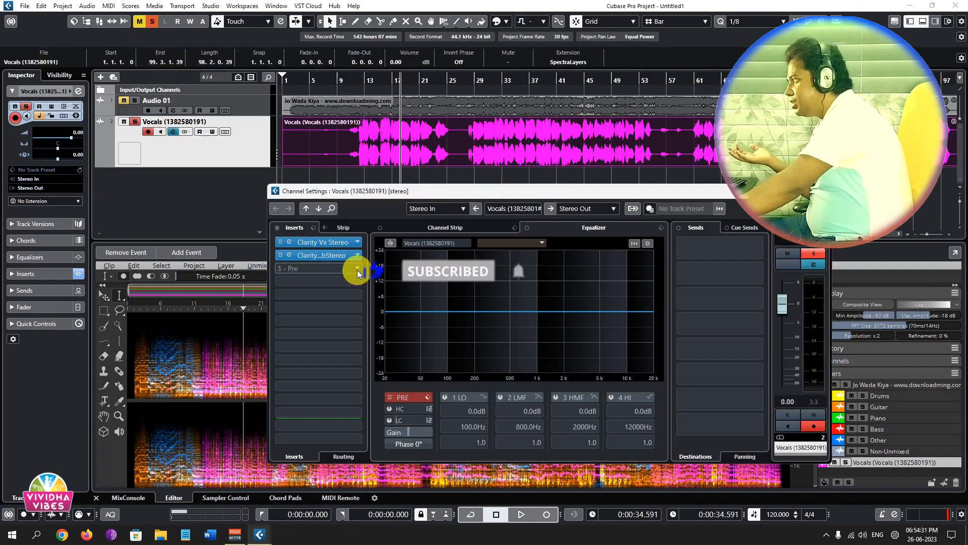
left_click(357, 270)
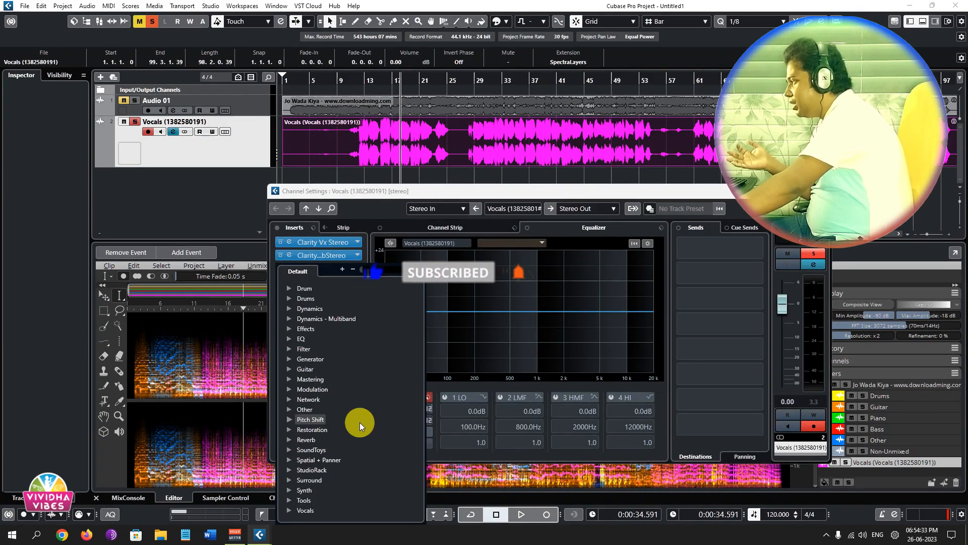
left_click(561, 192)
left_click(821, 191)
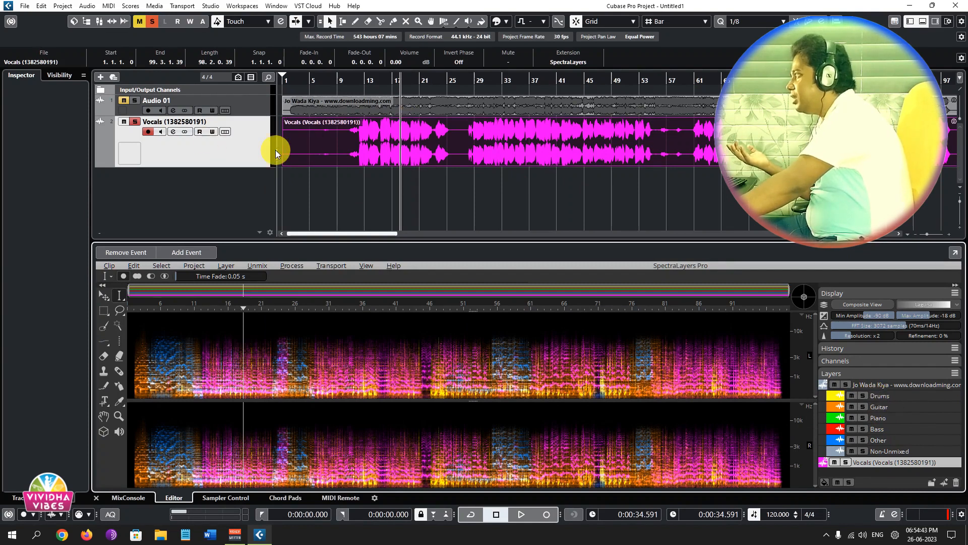
left_click(553, 151)
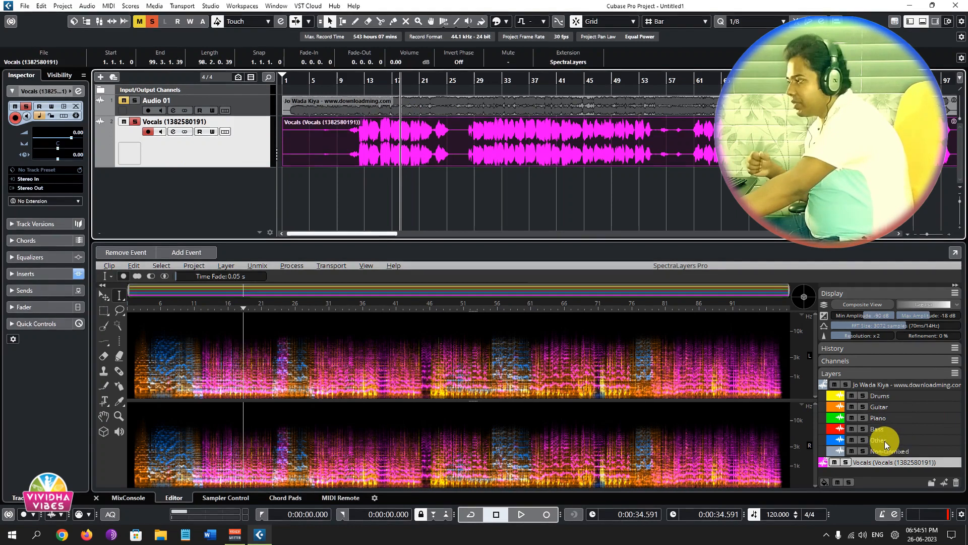
Place the Drums layer on its own new track below Vocals, accepting the import options without copying or converting the file.
left_click(893, 393)
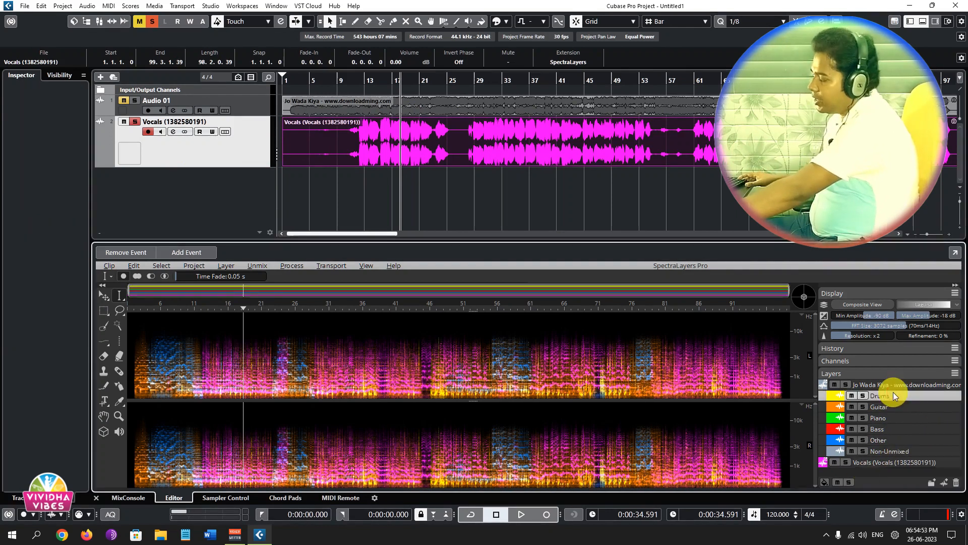
left_click(894, 451)
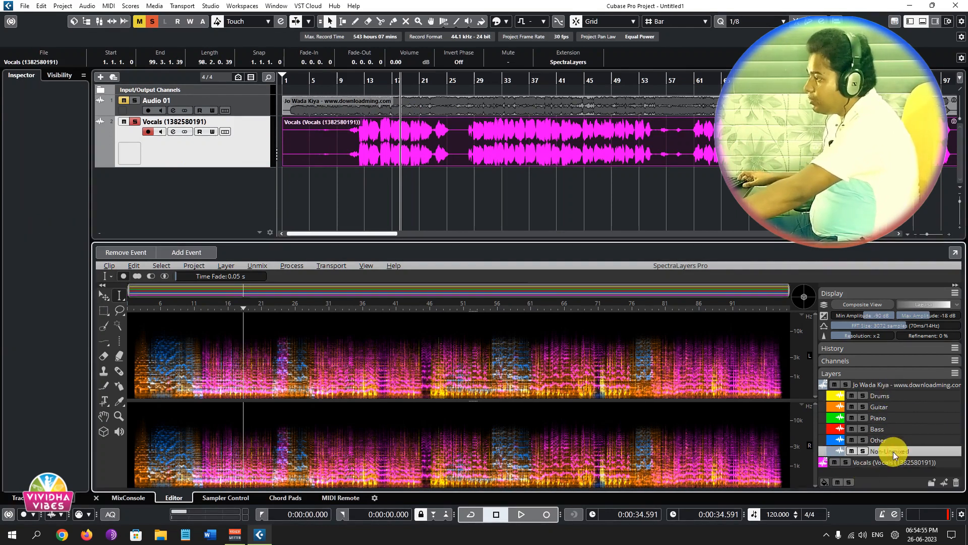
left_click(890, 396)
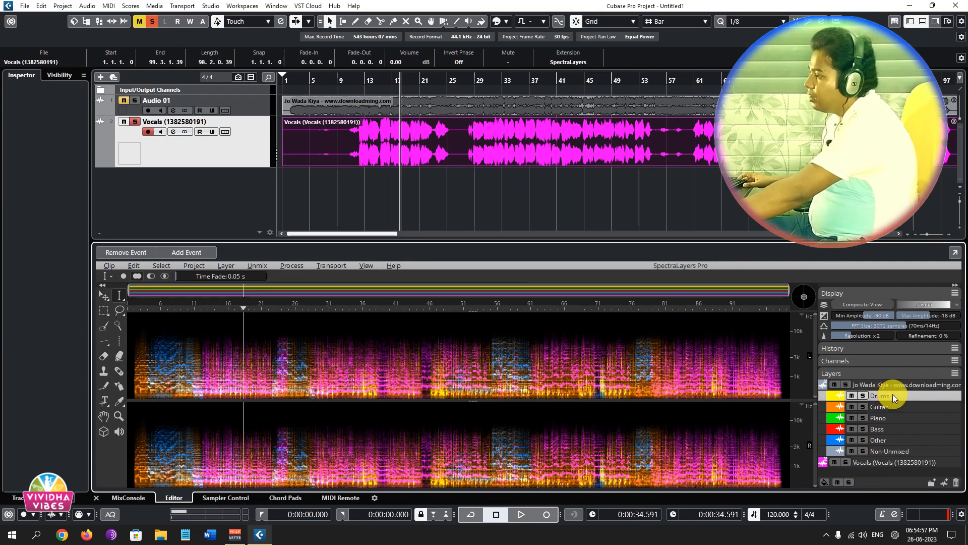
left_click_drag(894, 399, 486, 229)
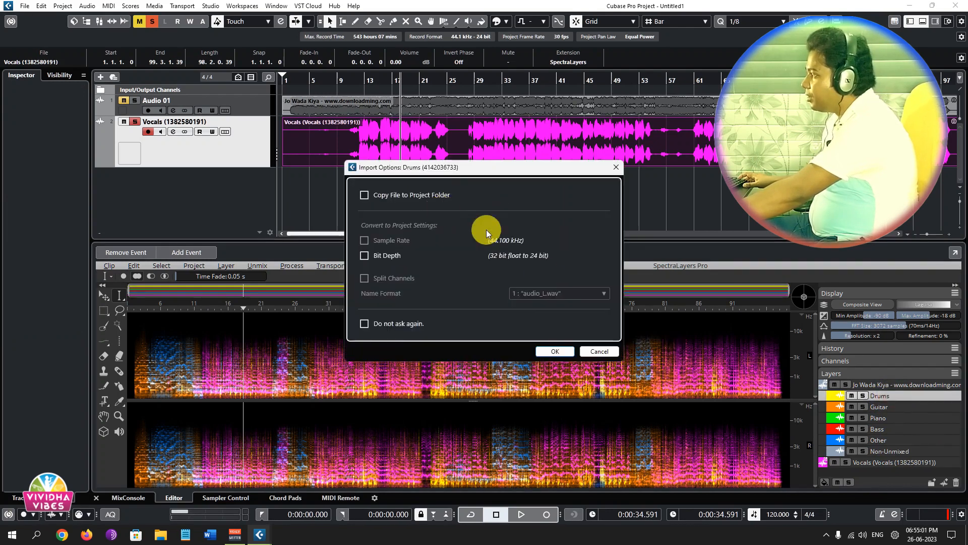
left_click(554, 351)
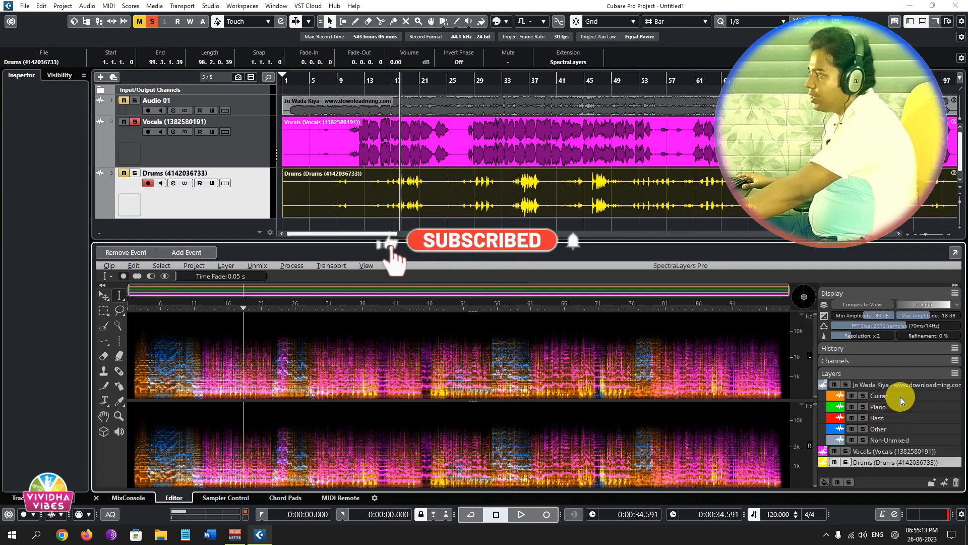
Place the Guitar and Piano layers on their own new tracks below Drums, accepting the import options for each.
scroll(716, 181, "down", 1)
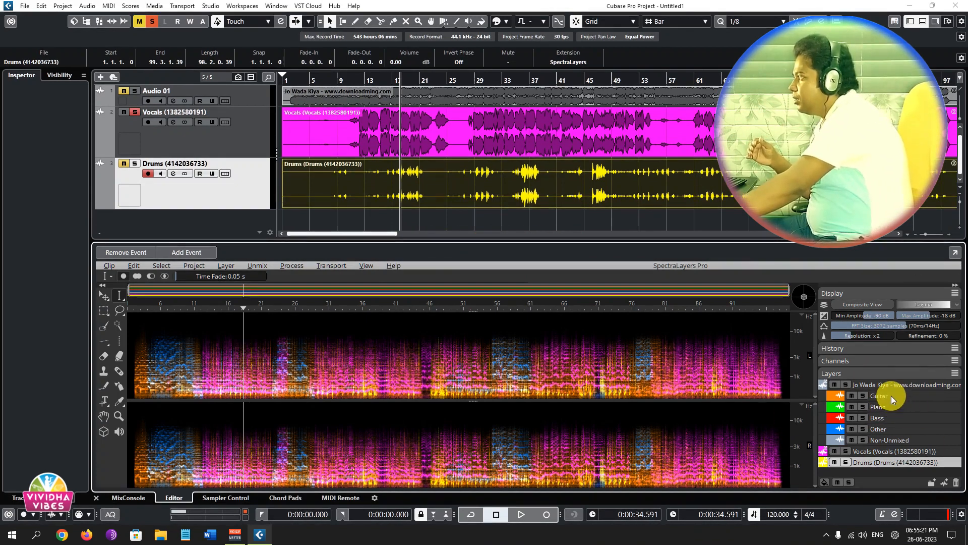
left_click_drag(891, 396, 592, 223)
left_click(556, 351)
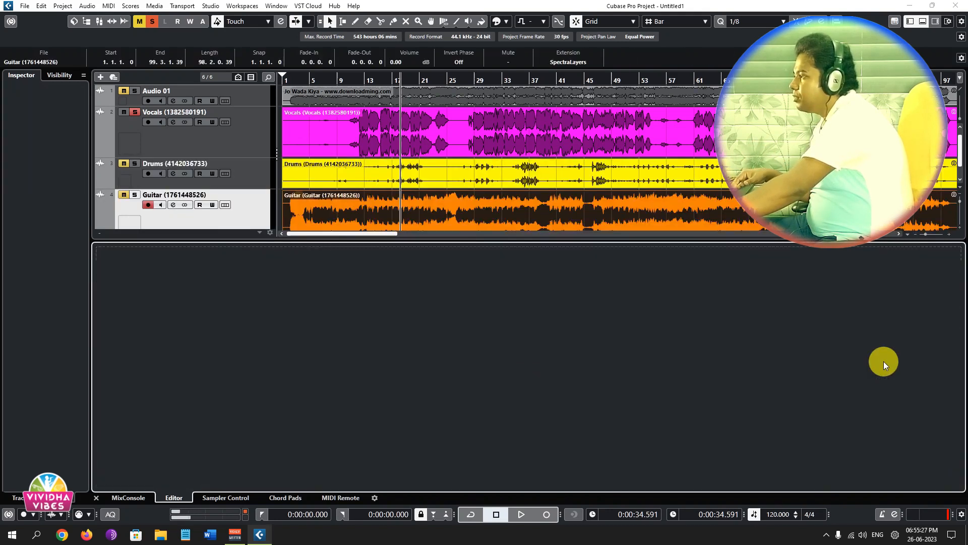
scroll(710, 203, "down", 1)
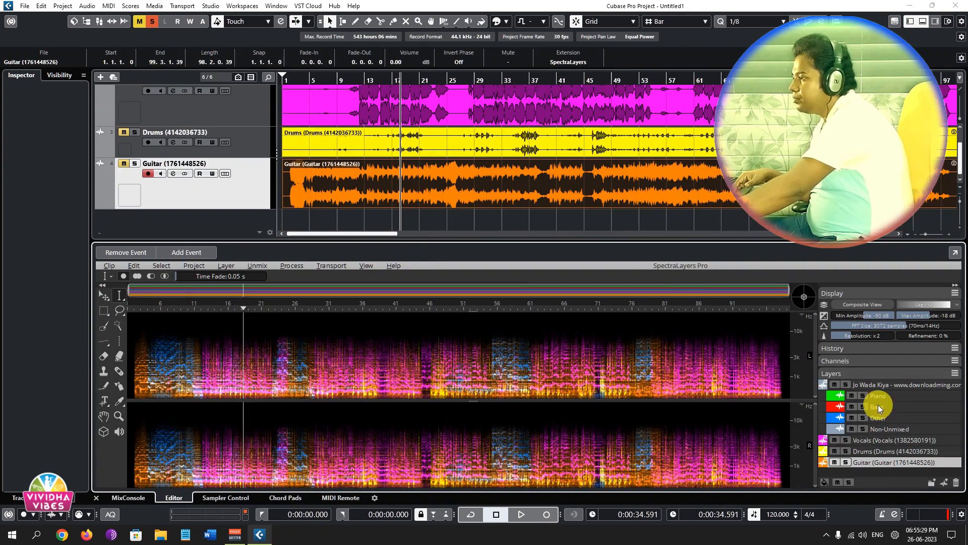
left_click_drag(881, 397, 573, 225)
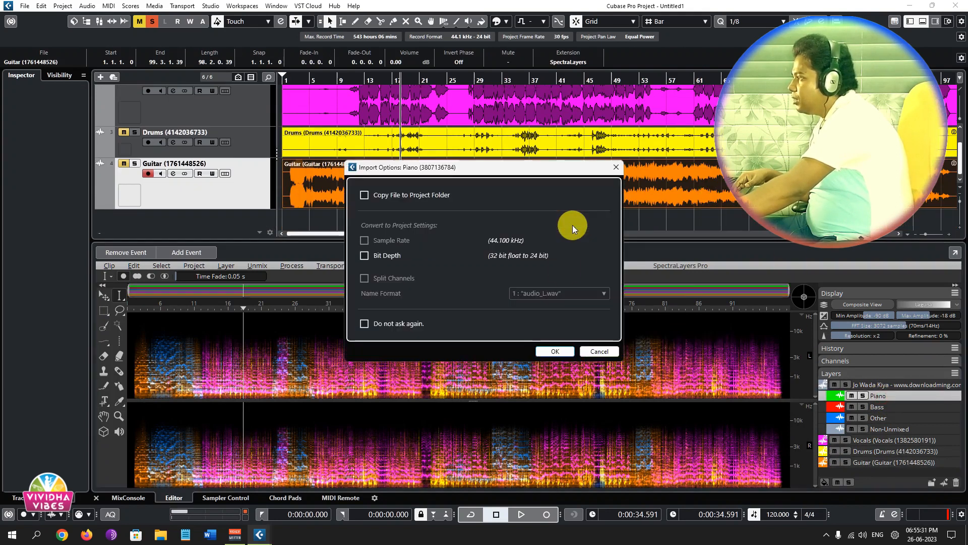
left_click(554, 351)
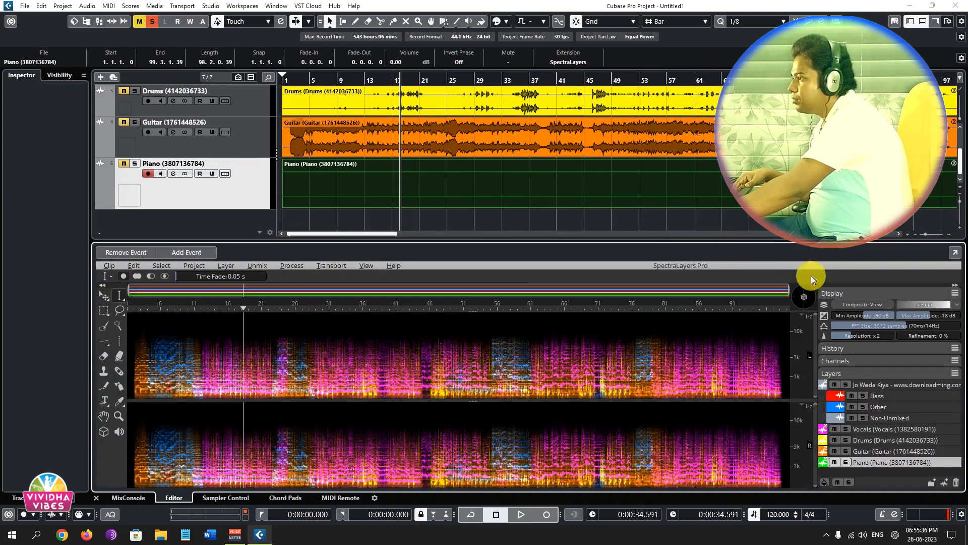
Place the Bass and Other layers on their own new tracks below Piano, accepting the import options for each.
left_click_drag(875, 395, 600, 214)
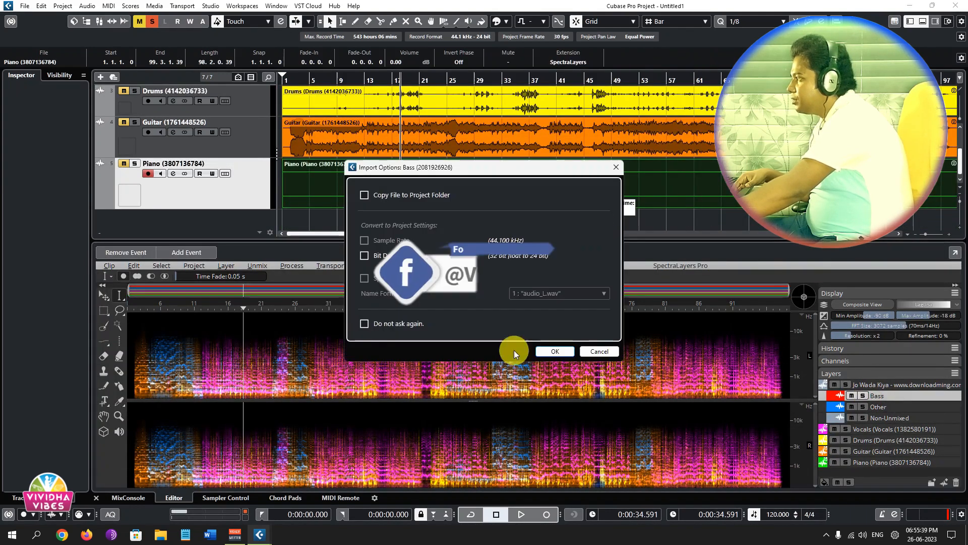
left_click(552, 352)
left_click(684, 214)
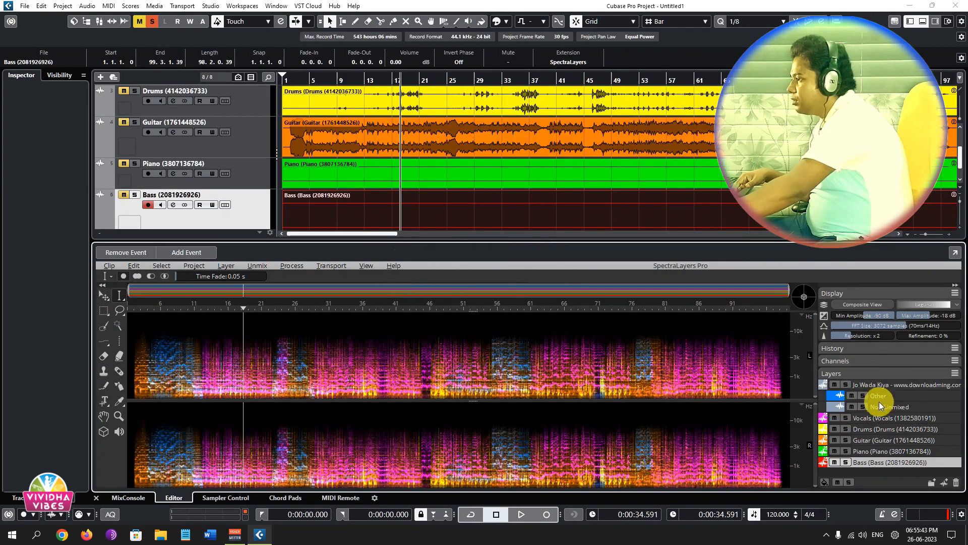
left_click(880, 397)
left_click_drag(880, 396, 576, 223)
left_click(547, 352)
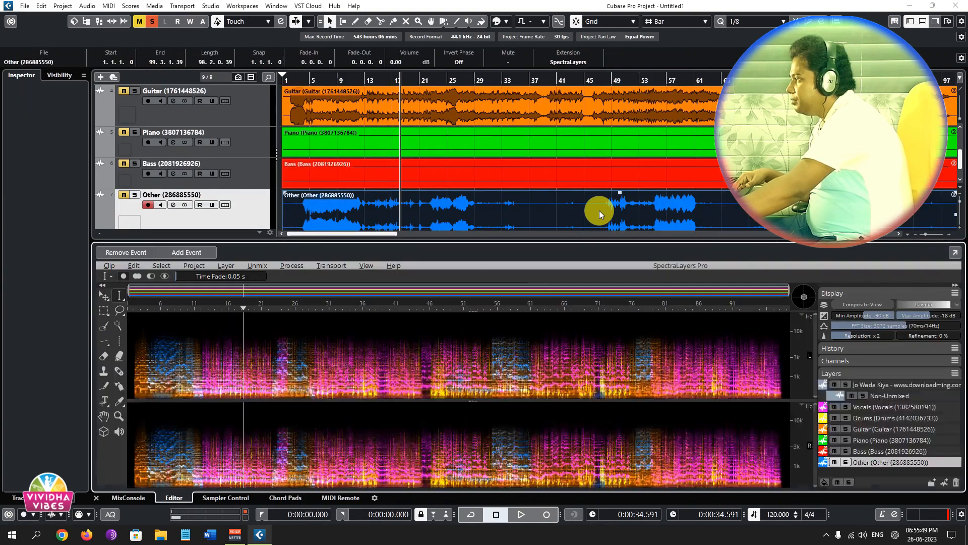
Place the Non-Unmixed layer on its own new track below Other, and hide the lower editor to show all the stems.
scroll(599, 210, "down", 1)
left_click_drag(894, 397, 590, 219)
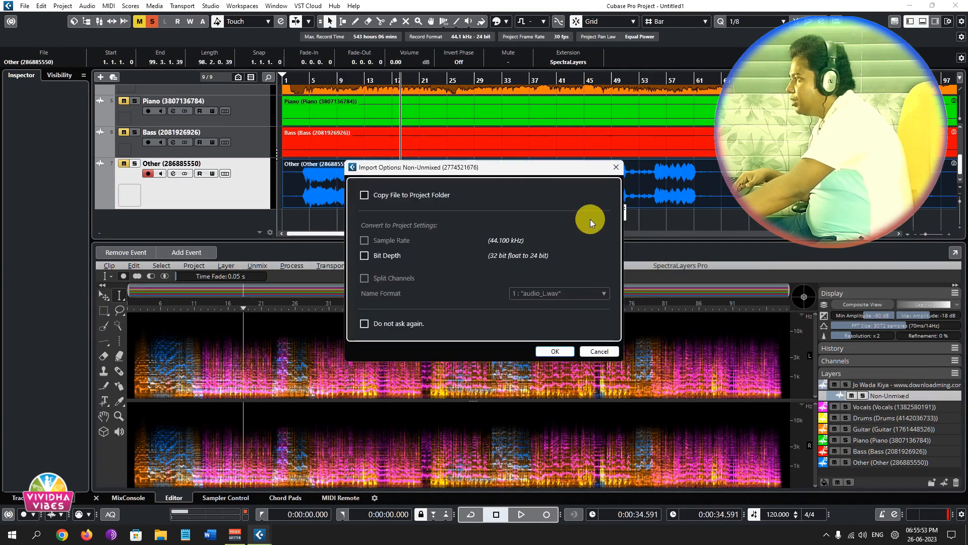
left_click(557, 351)
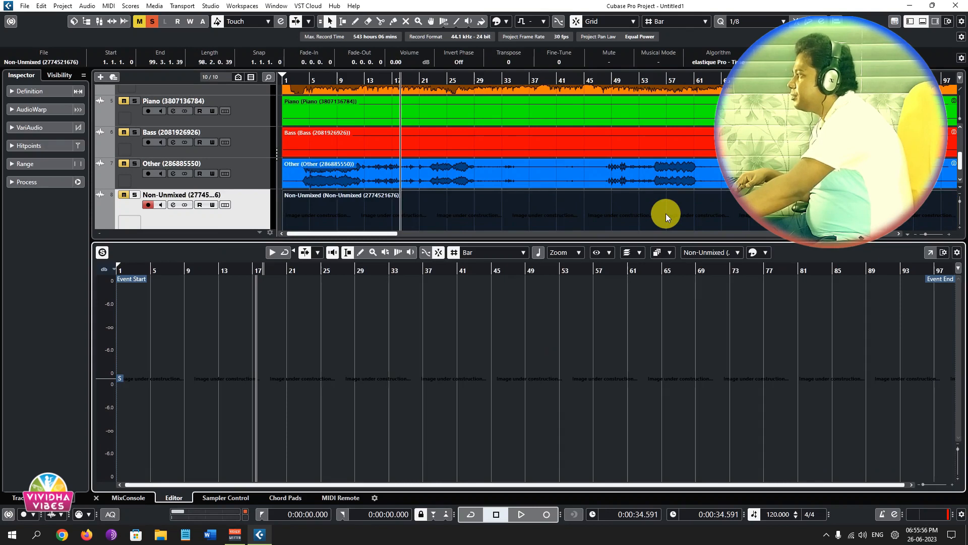
scroll(654, 212, "down", 1)
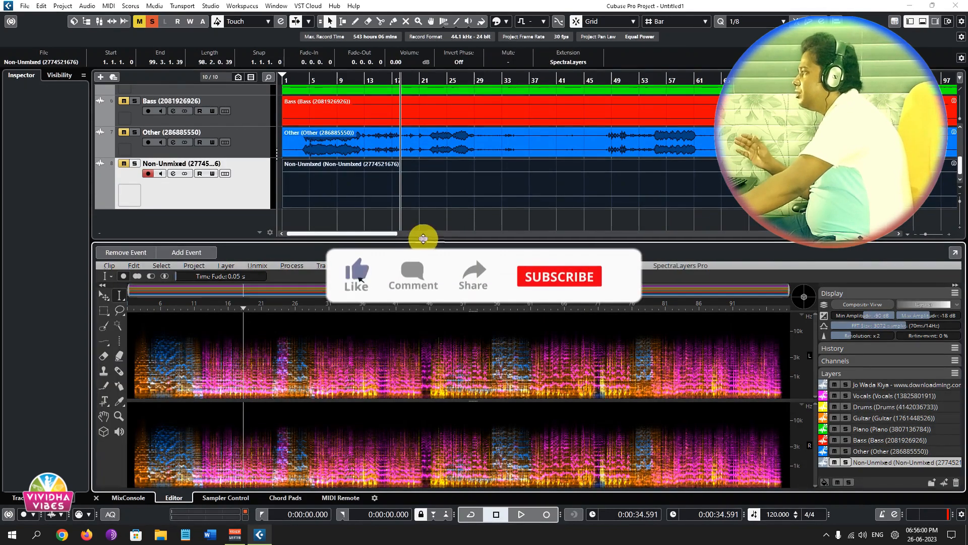
left_click(922, 21)
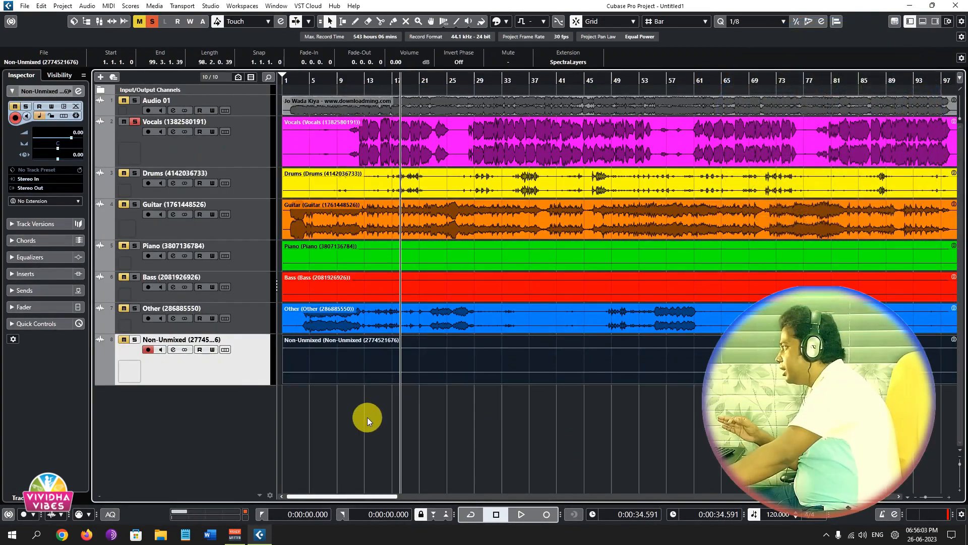
Clear all solos and mutes except for a mute on Vocals, and play the instrumental stems from bar 2 to about 16 seconds.
left_click(151, 22)
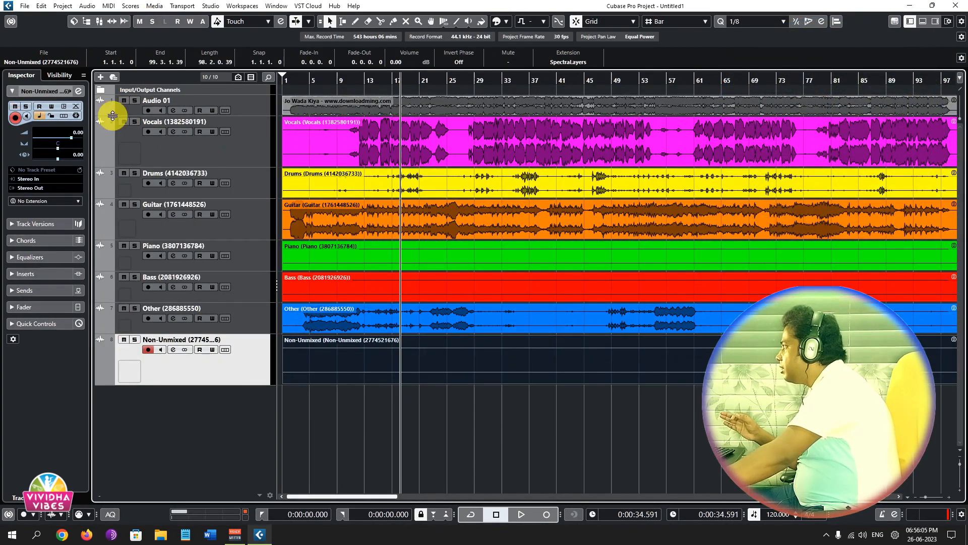
left_click(125, 122)
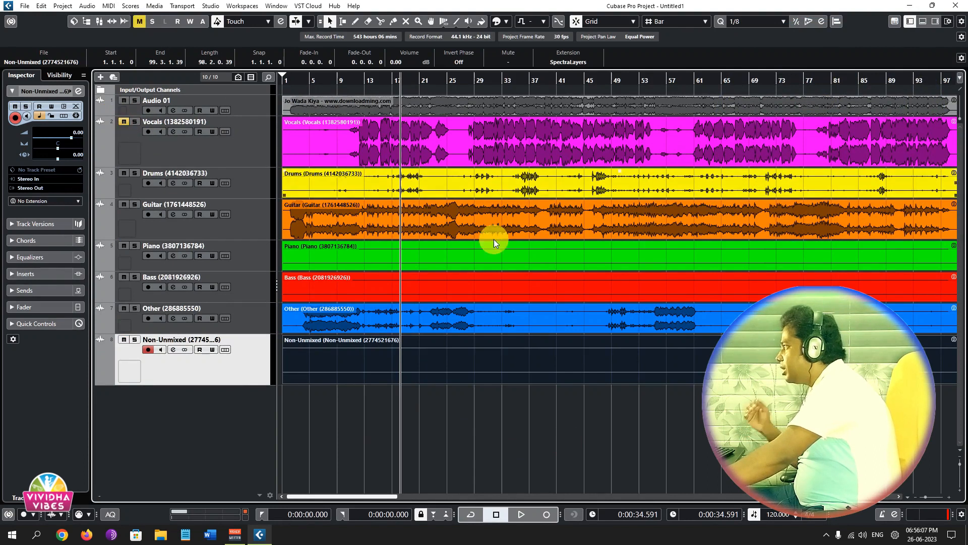
left_click(288, 82)
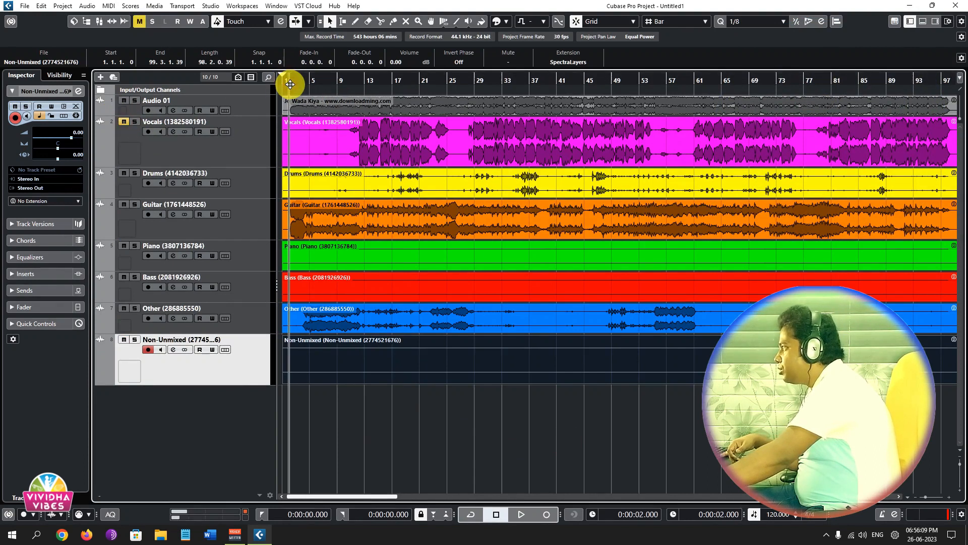
key("space")
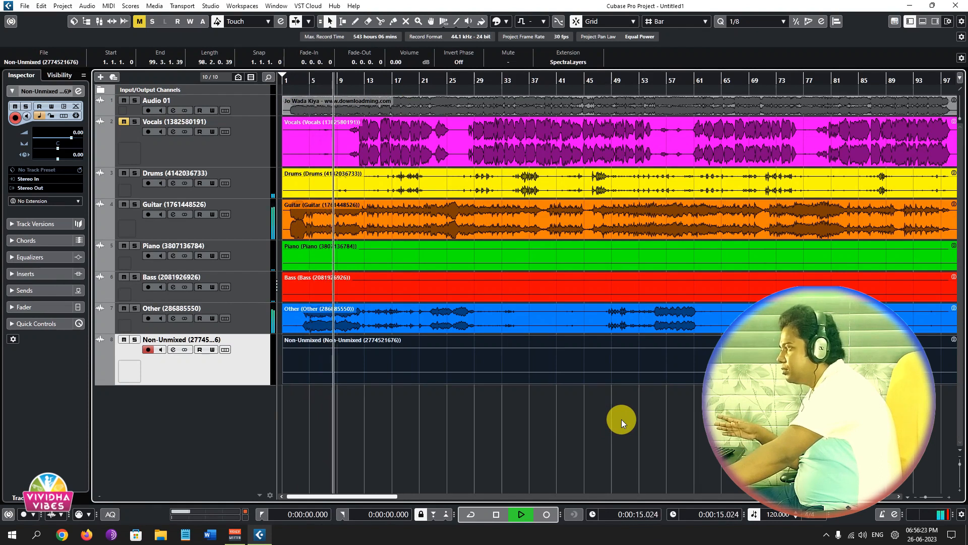
key("space")
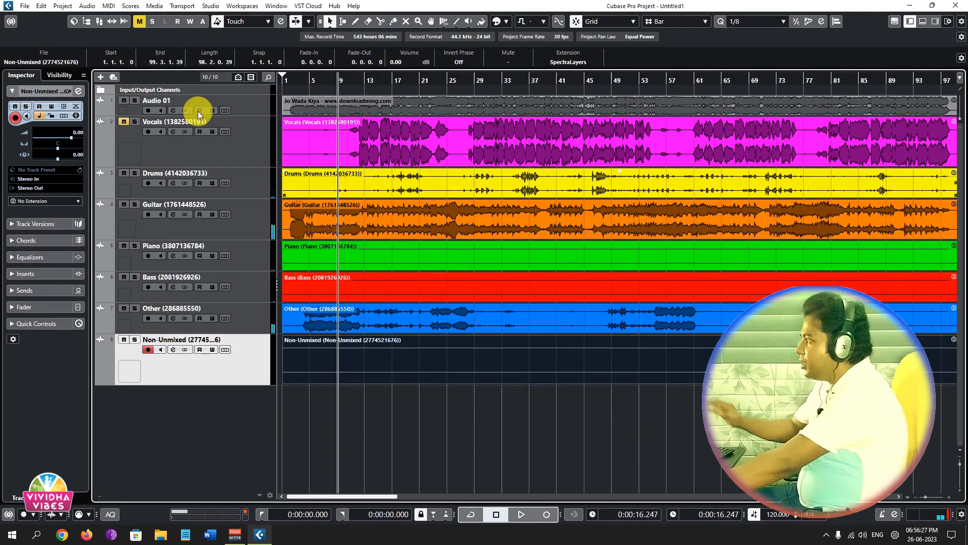
Browse the effects available for the Guitar channel's first insert slot, and close the channel settings without adding any.
left_click(174, 213)
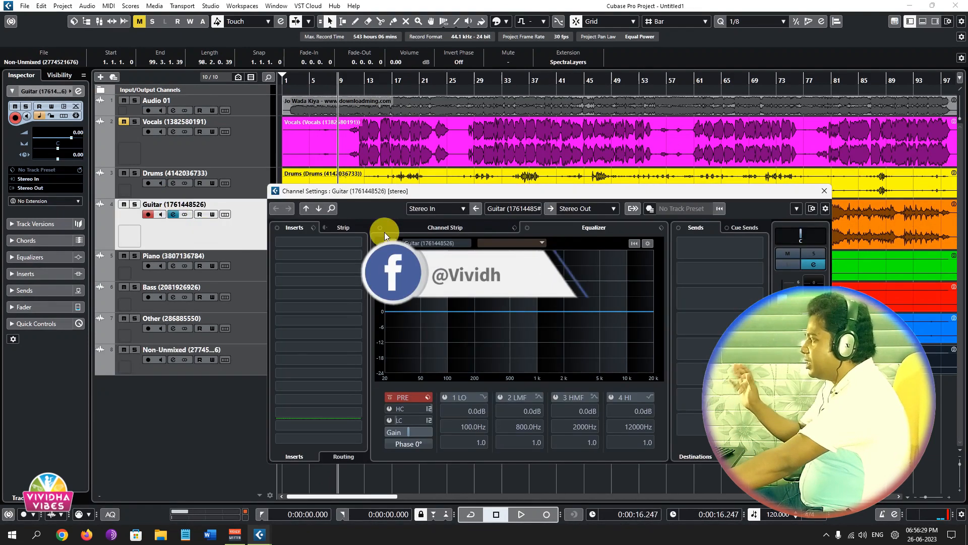
left_click(345, 243)
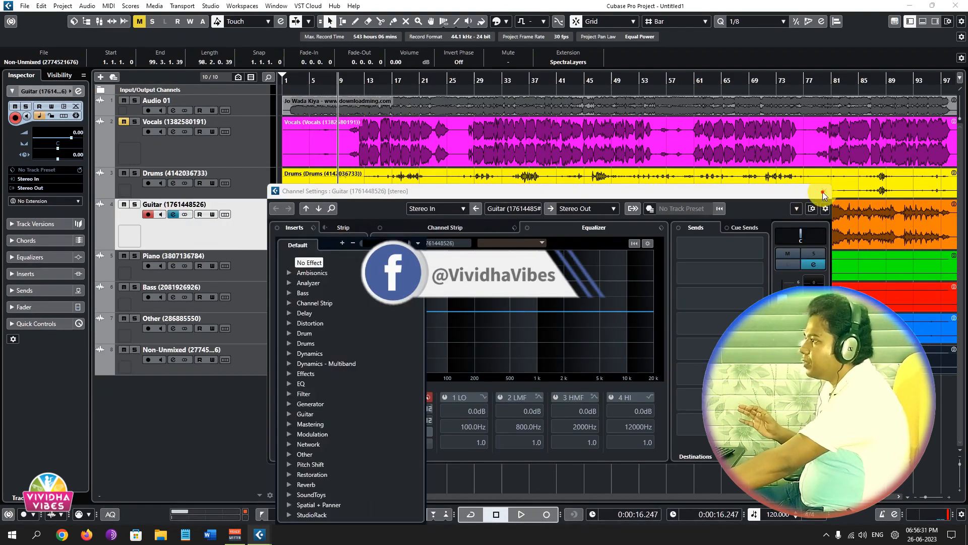
left_click(823, 191)
left_click(822, 191)
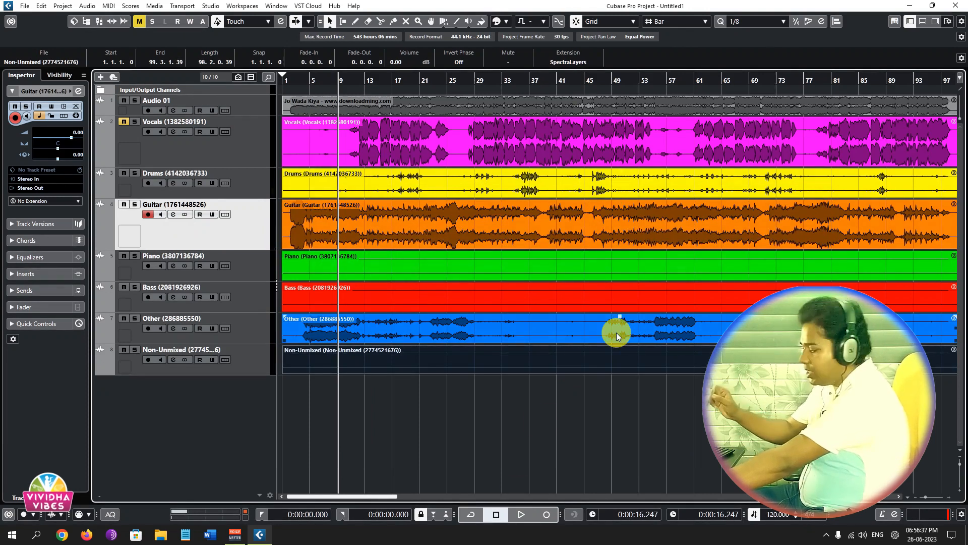
Open the mixer and load the Scheps 73 Stereo EQ into the Stereo Out channel's first insert slot.
key("F3")
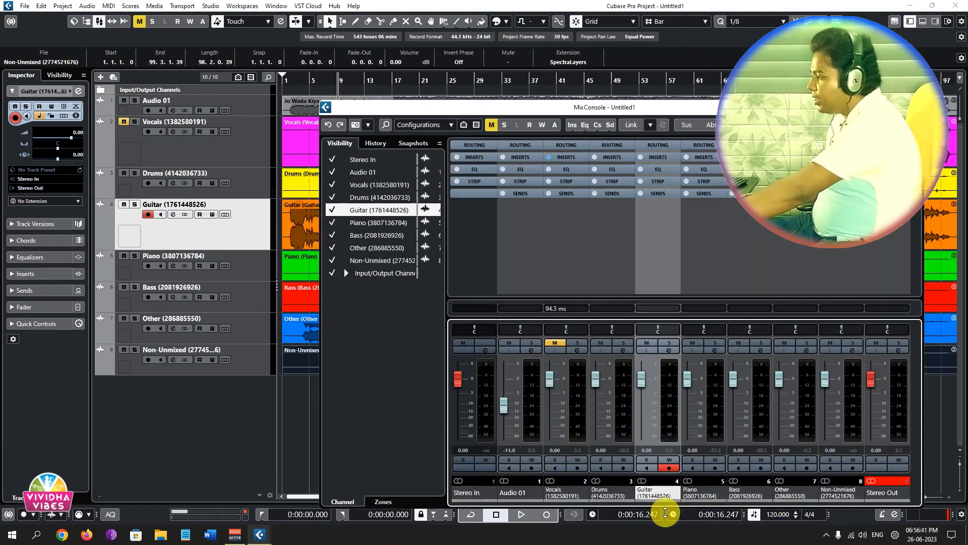
left_click(900, 351)
left_click_drag(150, 19, 423, 58)
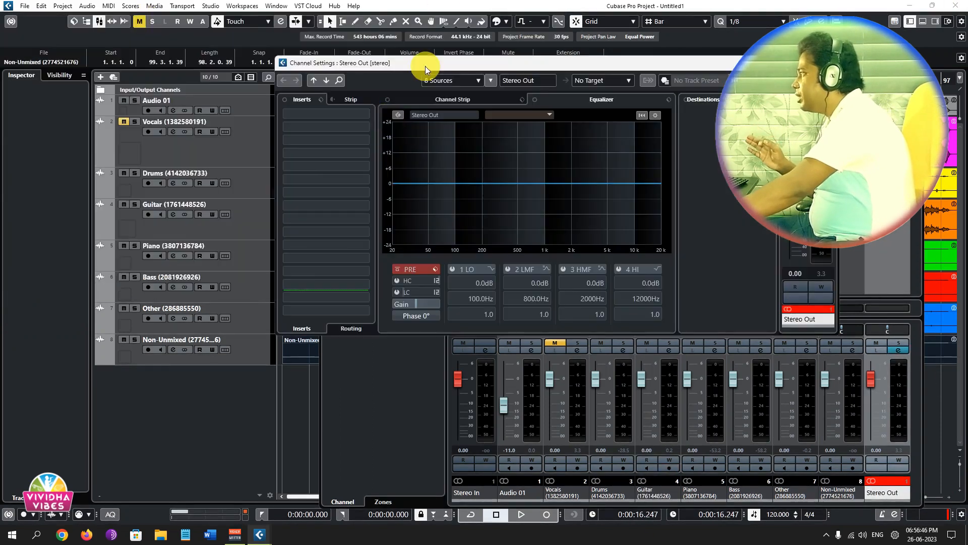
left_click(366, 116)
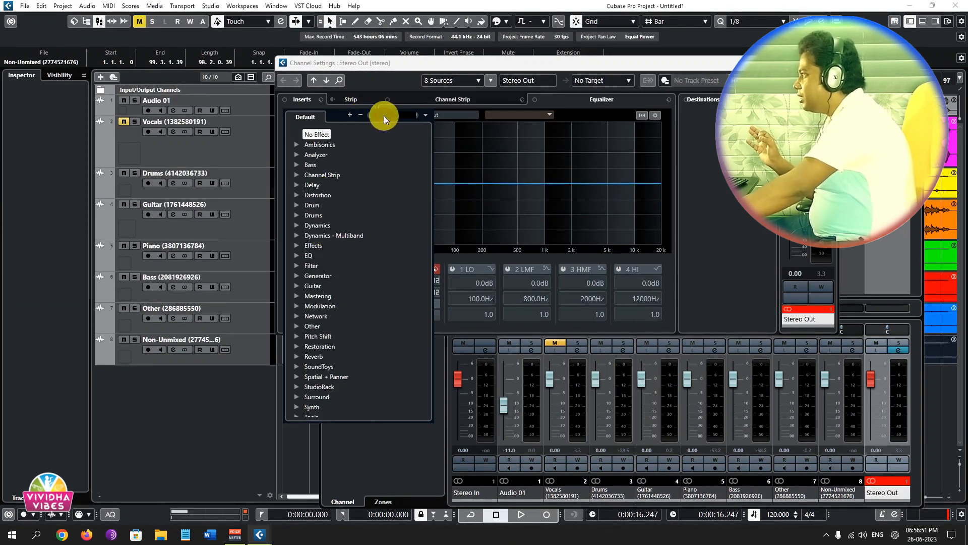
type("sc")
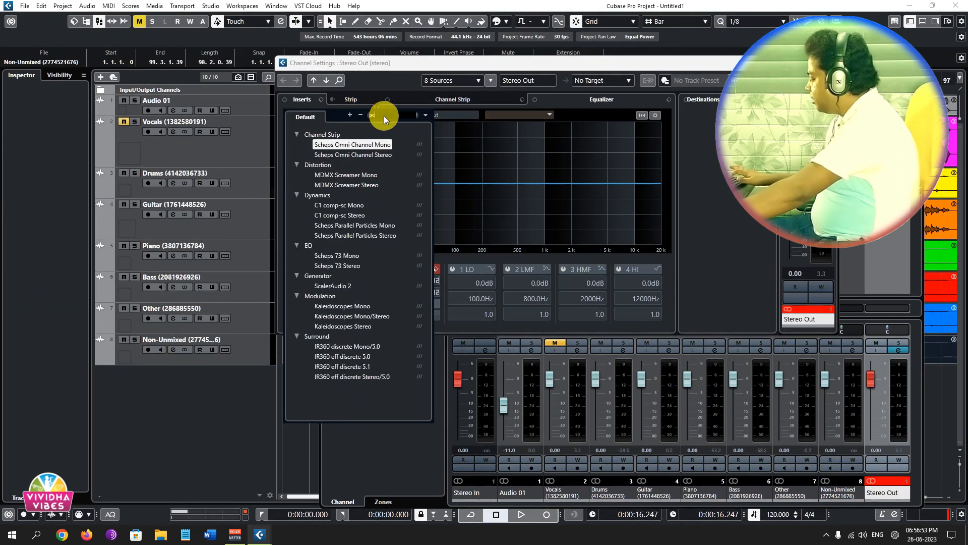
type("hep")
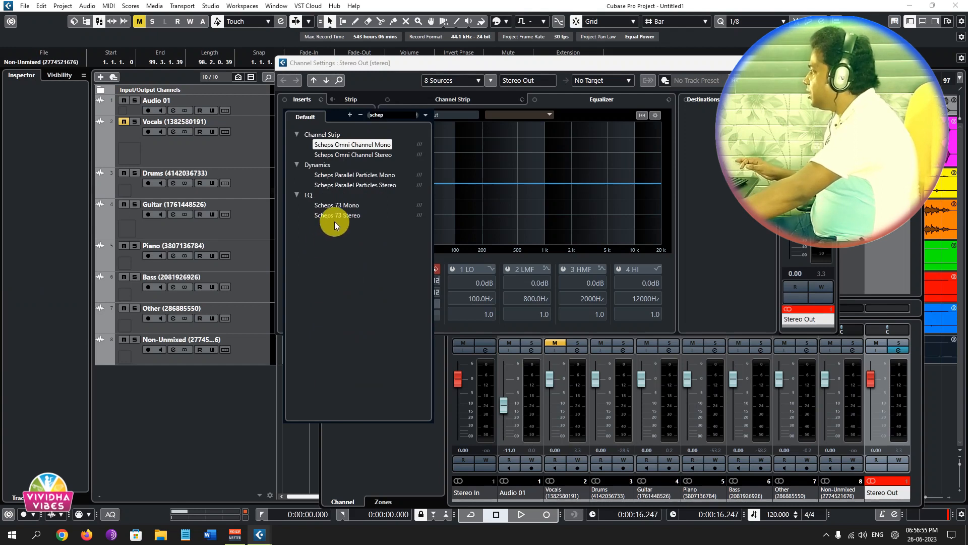
left_click(339, 217)
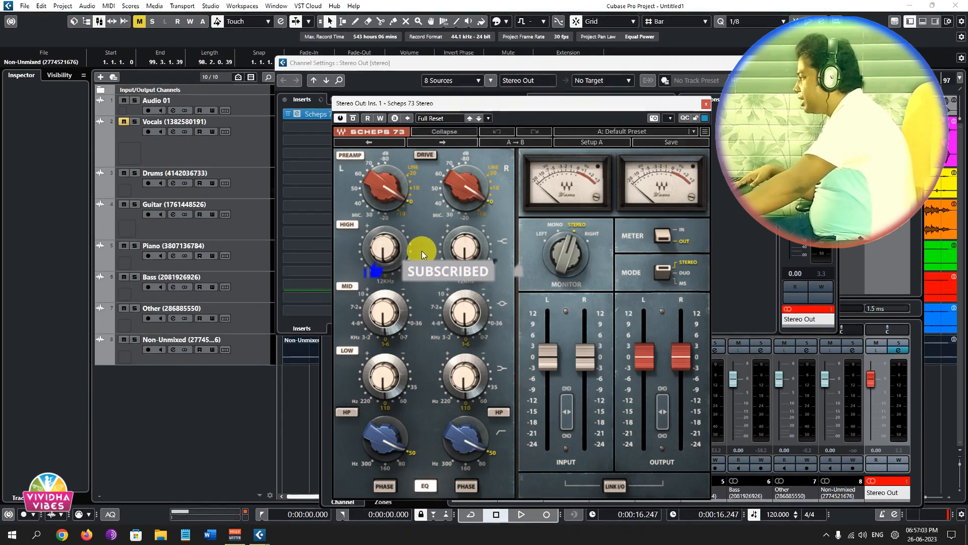
Play the instrumental mix from about 16 seconds and set the Scheps 73 high band gain to 5.5.
key("space")
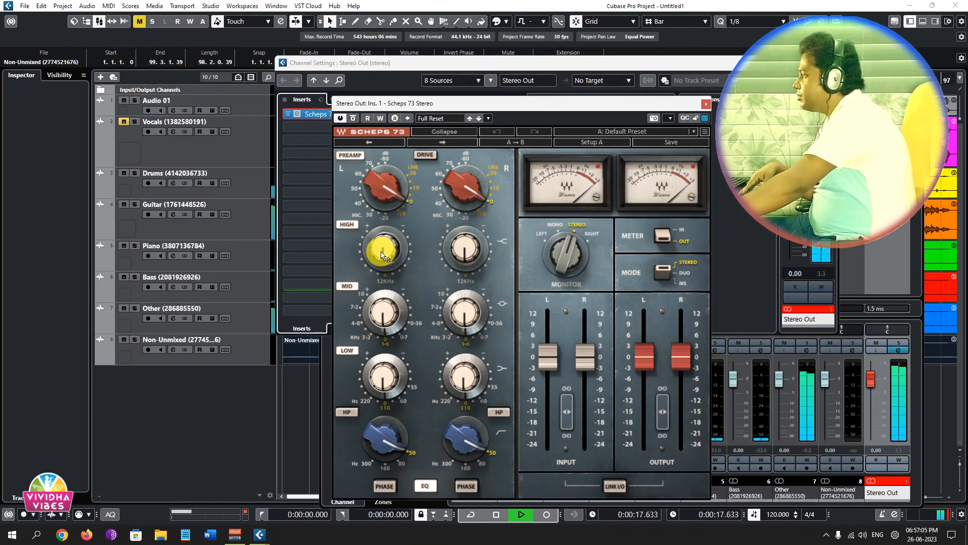
scroll(382, 256, "up", 3)
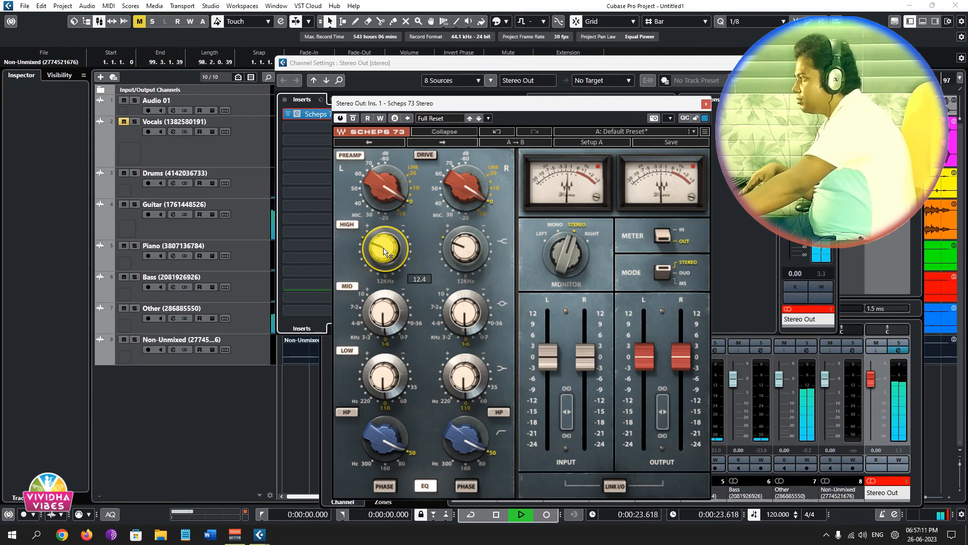
scroll(385, 252, "up", 3)
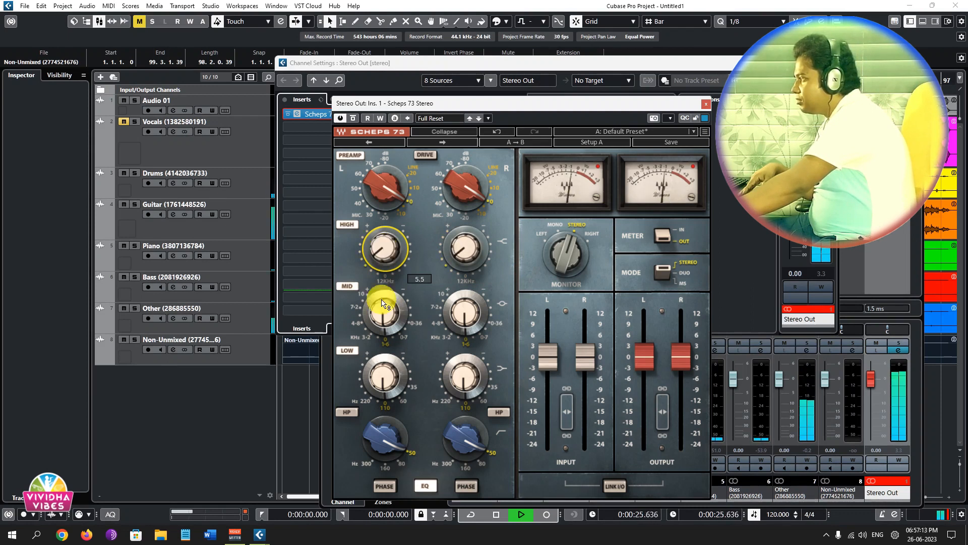
Set the Scheps 73 mid gain to -2.7 and low gain to about -4.5, stopping playback and returning to the project window.
mouse_move(385, 316)
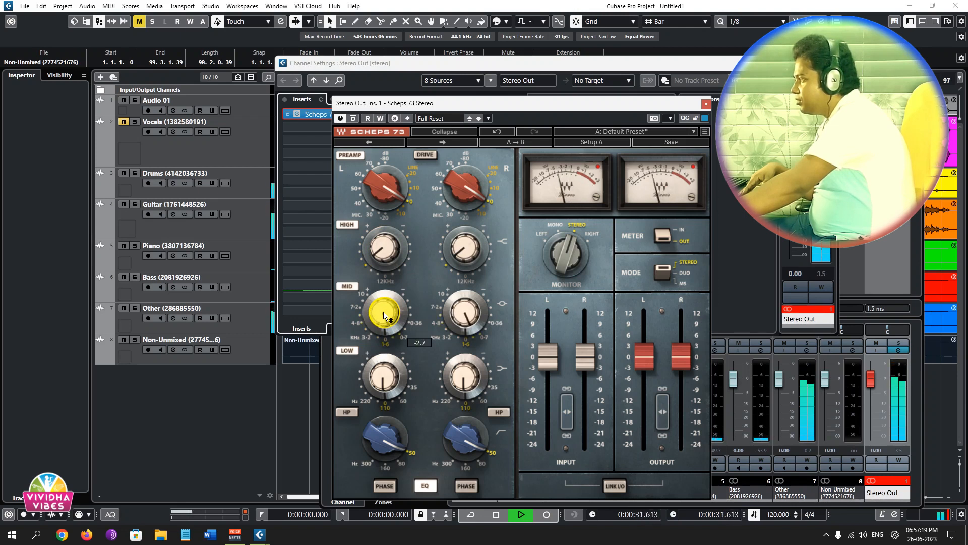
mouse_move(383, 378)
scroll(383, 378, "up", 3)
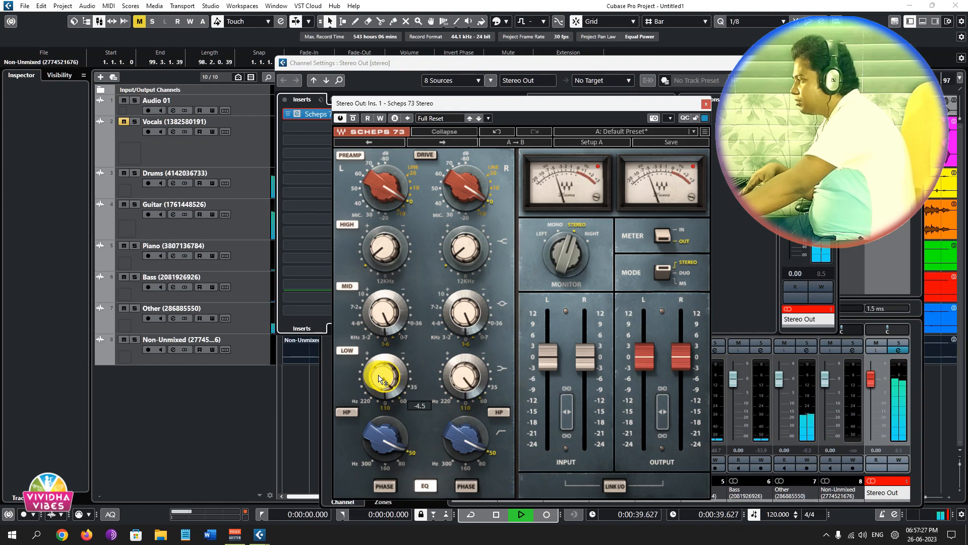
key("space")
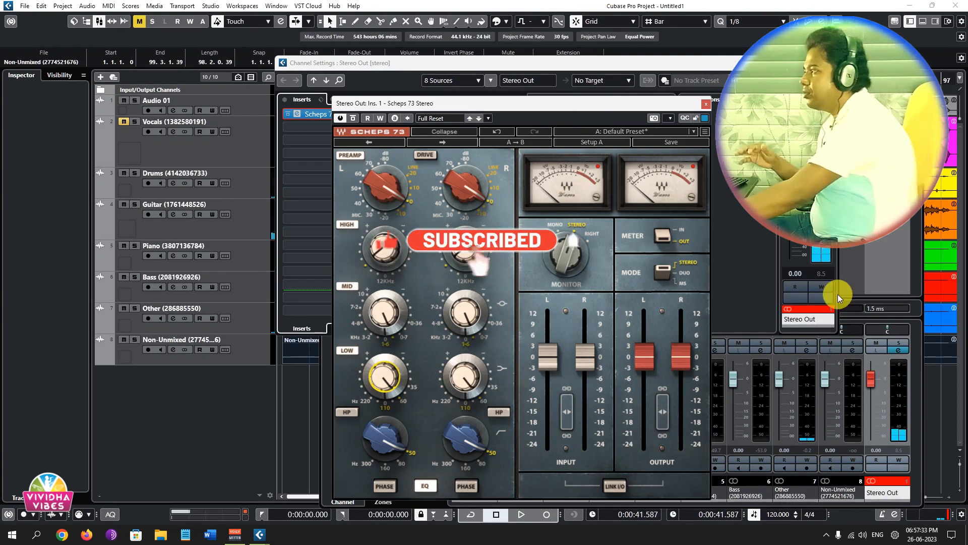
left_click(706, 104)
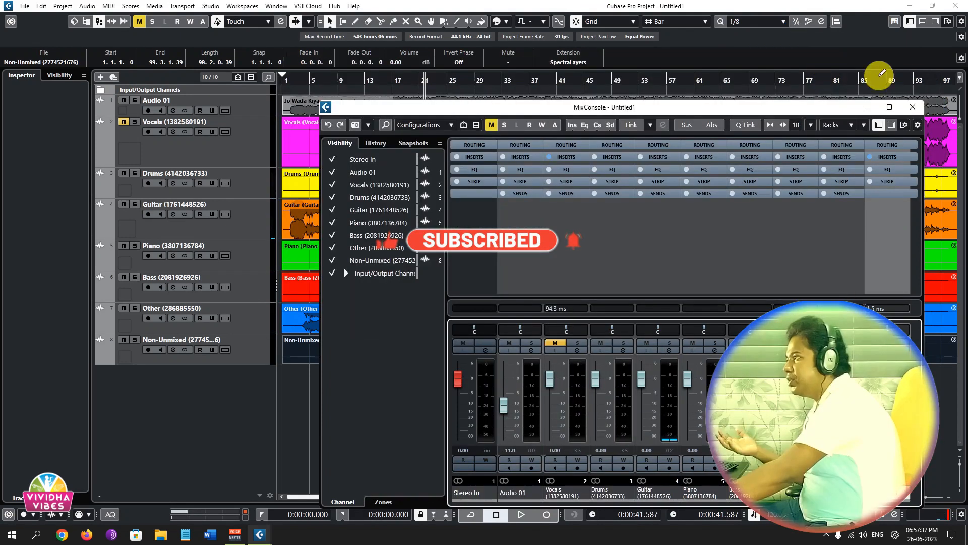
left_click(916, 108)
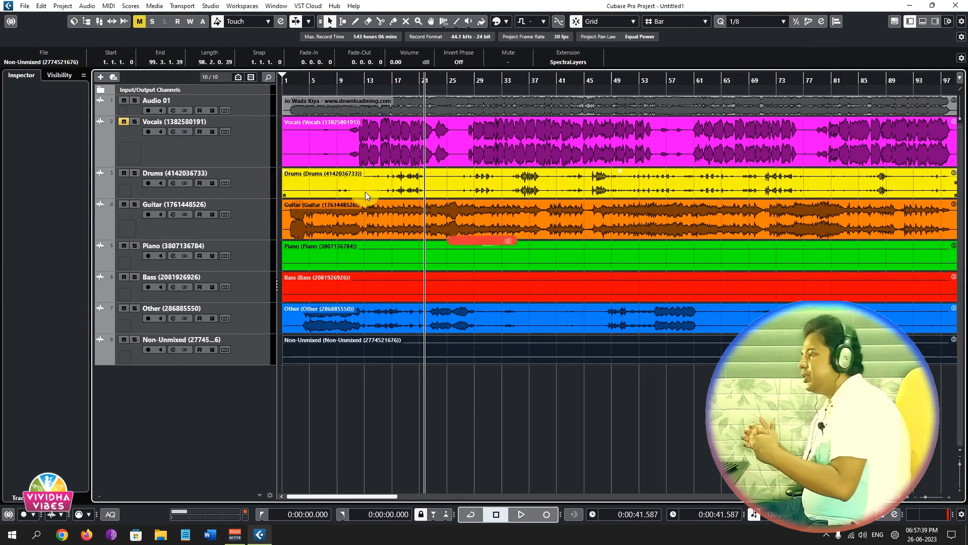